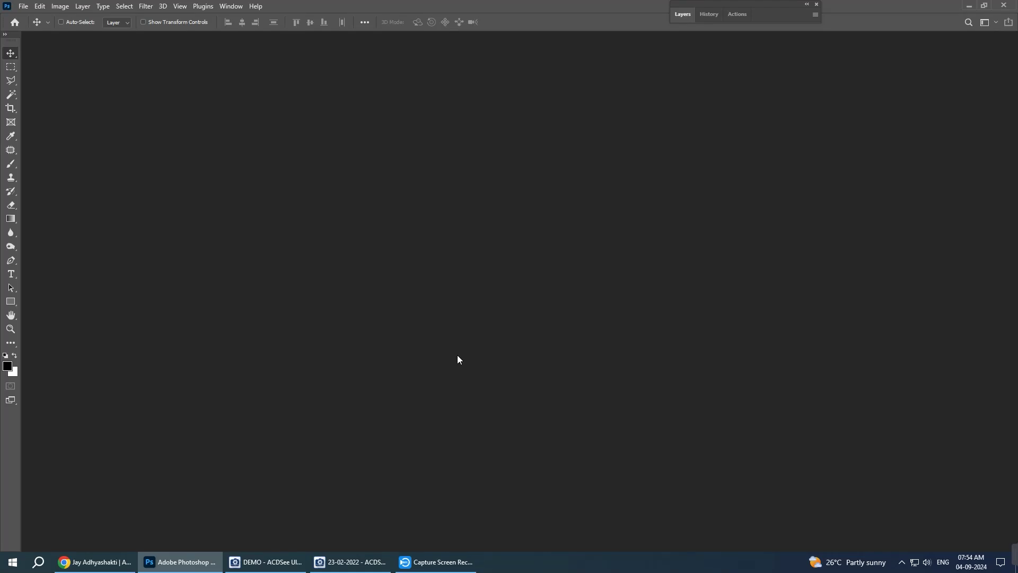
- Create a blank 36 × 12 in document and add a vertical guide at 9.44 in
{"action": "key", "text": "ctrl+n"}
{"action": "left_click", "coordinate": [716, 439]}
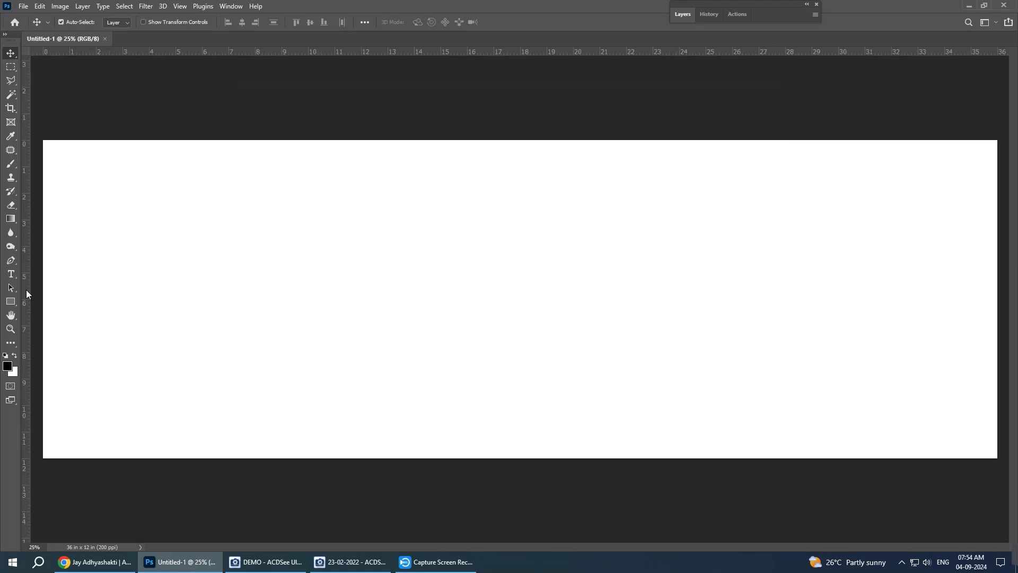
{"action": "left_click_drag", "start_coordinate": [25, 340], "coordinate": [294, 352]}
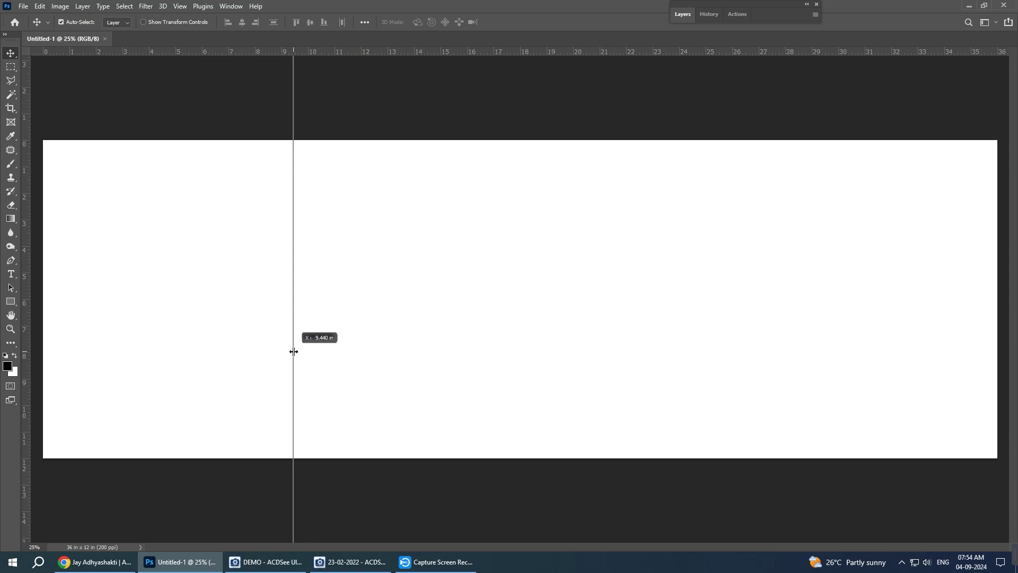
{"action": "left_click_drag", "start_coordinate": [294, 352], "coordinate": [293, 352]}
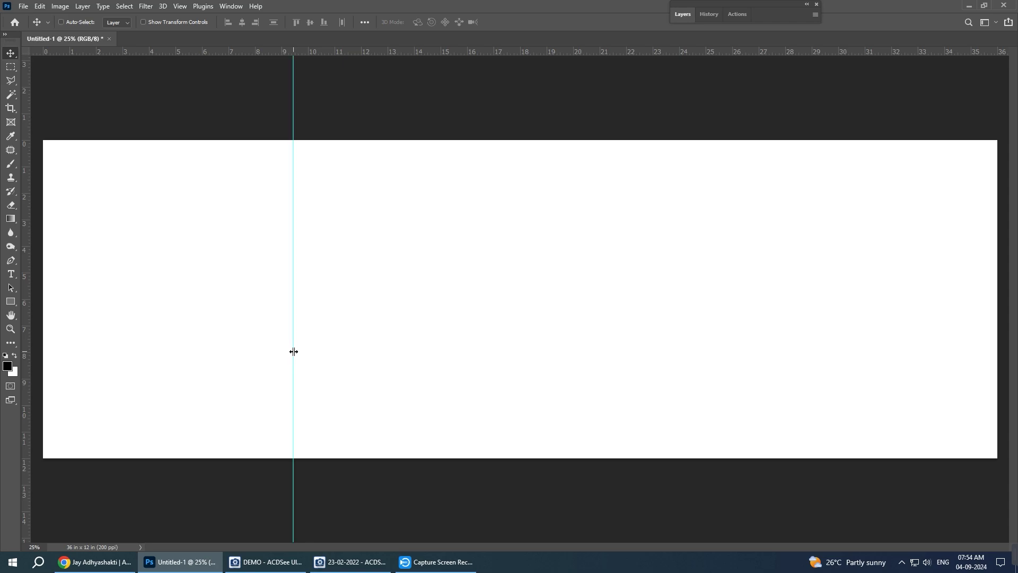
{"action": "key", "text": "ctrl+0"}
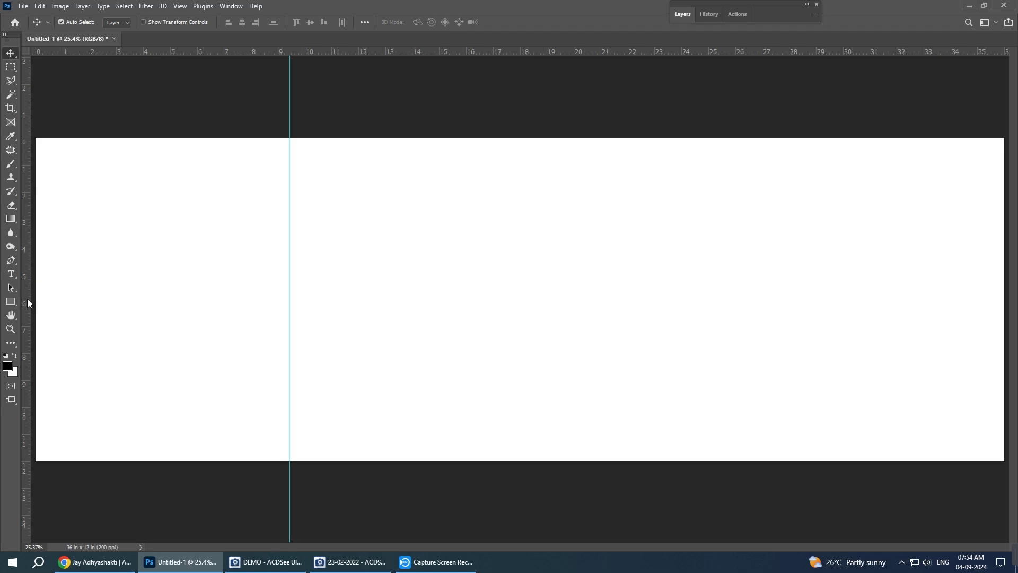
- Add vertical guides near 13.8, 14 and 12.06 in and horizontal guides near 2.4 and 1 in
{"action": "left_click_drag", "start_coordinate": [25, 300], "coordinate": [427, 294]}
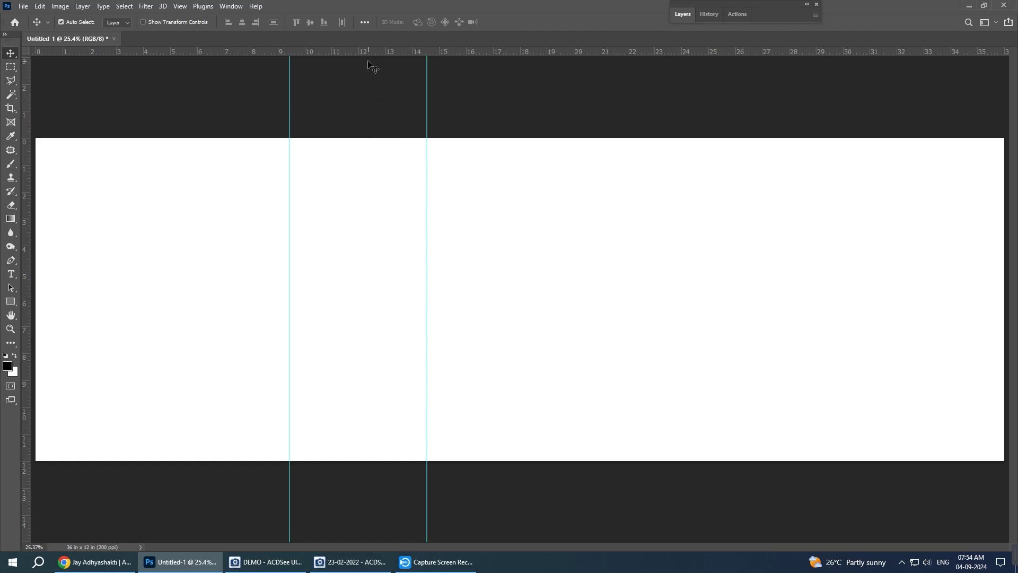
{"action": "left_click_drag", "start_coordinate": [367, 51], "coordinate": [360, 216]}
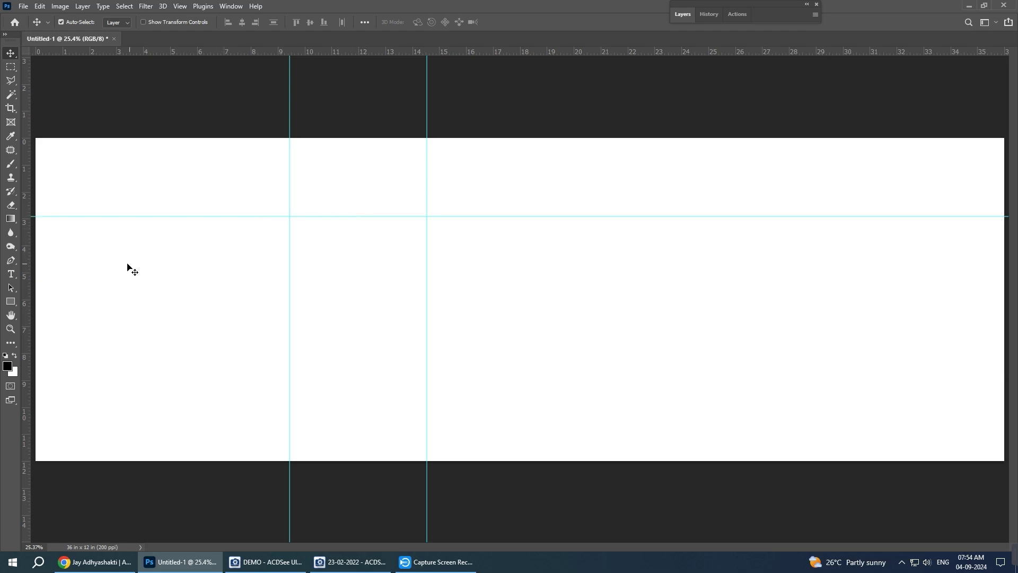
{"action": "left_click_drag", "start_coordinate": [31, 258], "coordinate": [414, 249]}
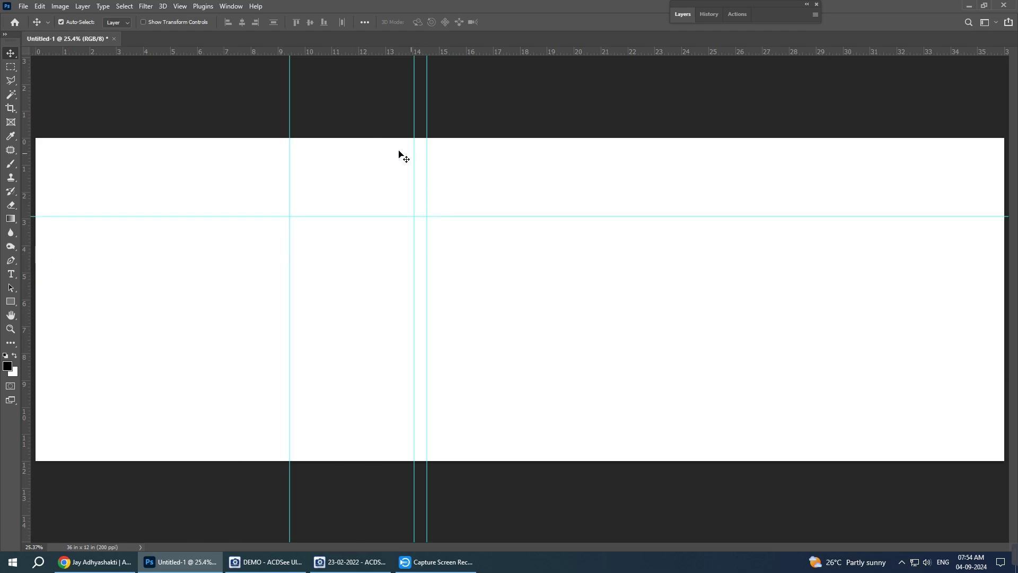
{"action": "left_click_drag", "start_coordinate": [347, 51], "coordinate": [345, 165]}
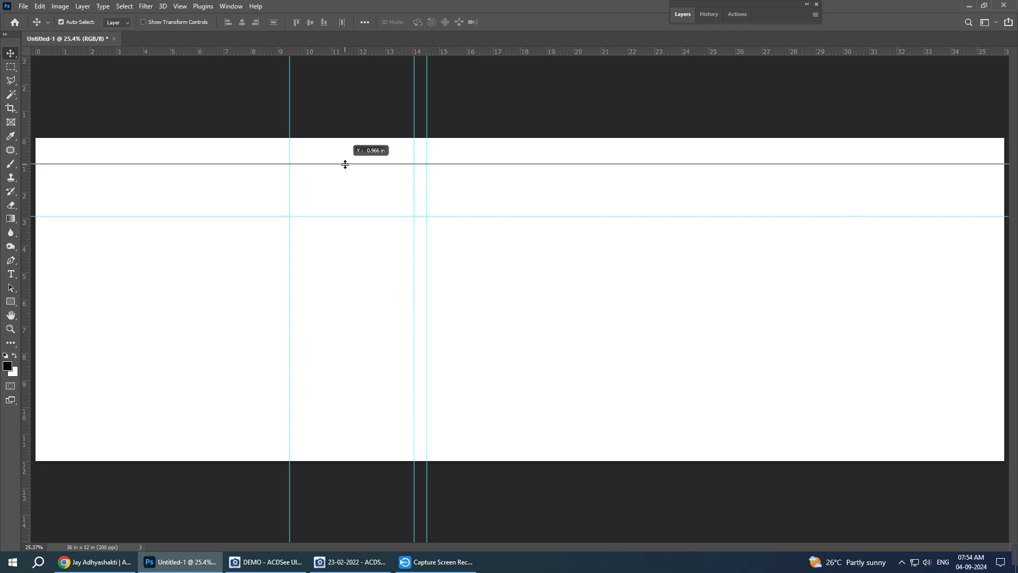
{"action": "left_click_drag", "start_coordinate": [345, 164], "coordinate": [345, 164]}
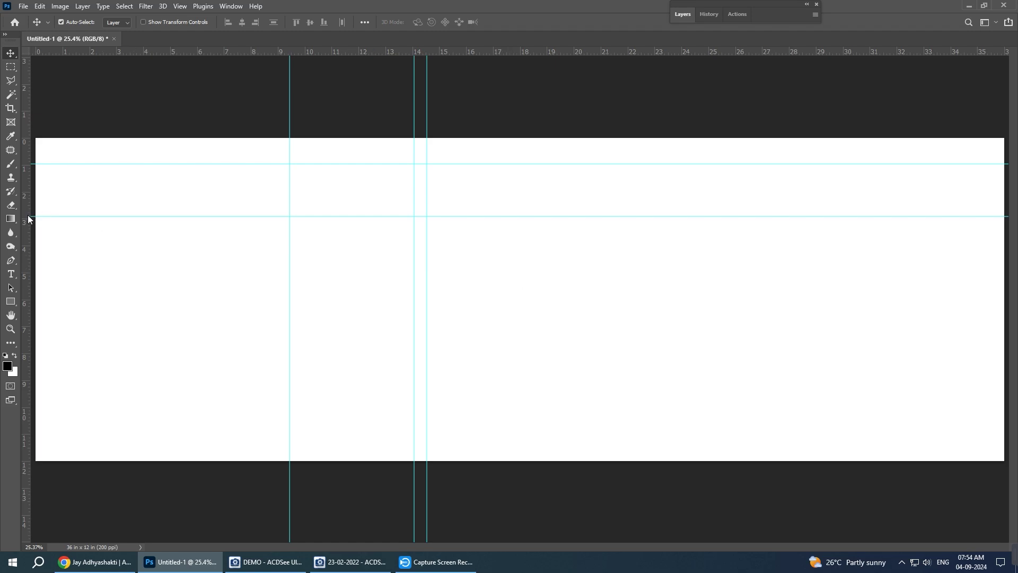
{"action": "left_click_drag", "start_coordinate": [30, 216], "coordinate": [366, 217]}
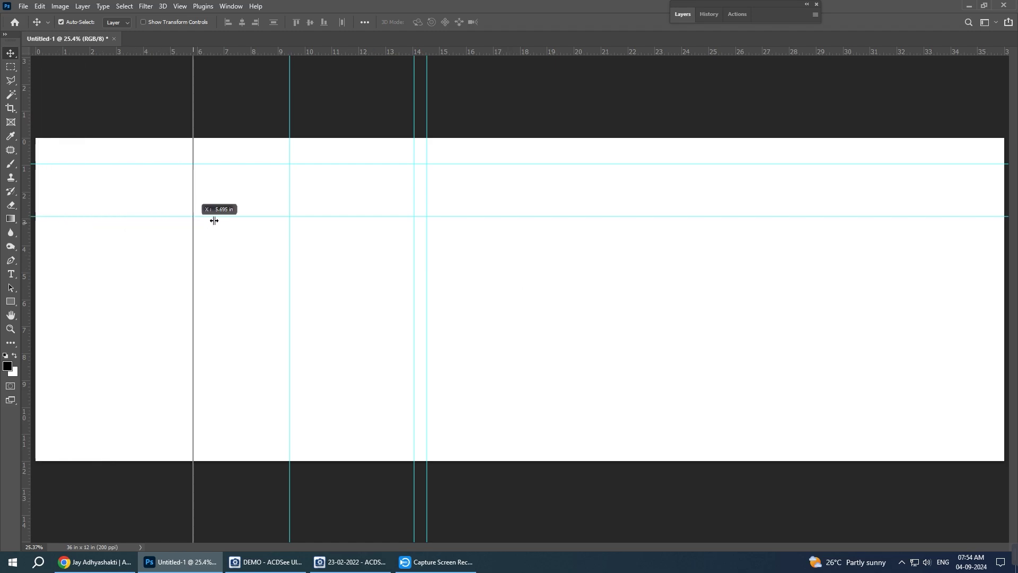
{"action": "left_click_drag", "start_coordinate": [366, 218], "coordinate": [360, 217]}
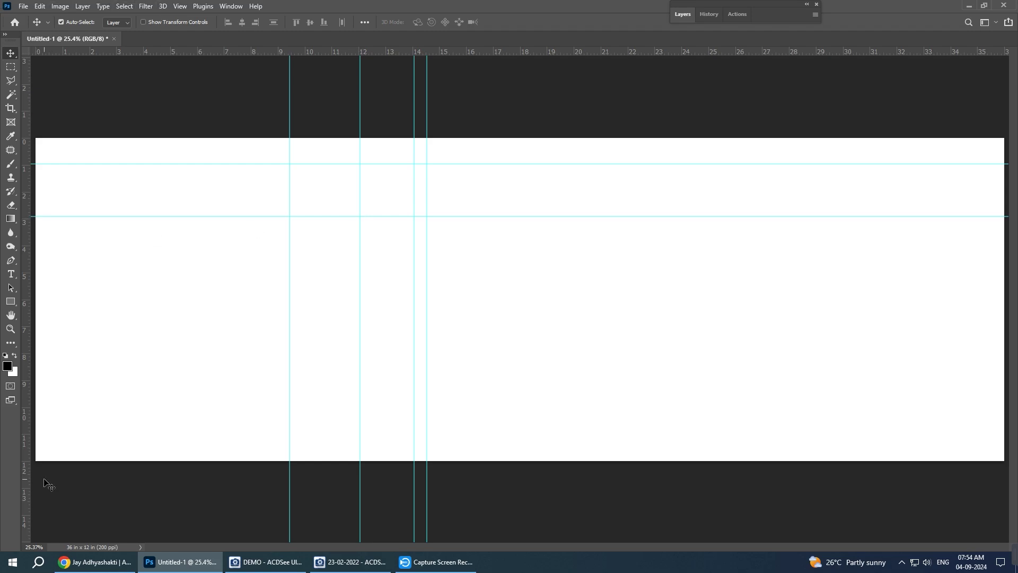
{"action": "key", "text": "p"}
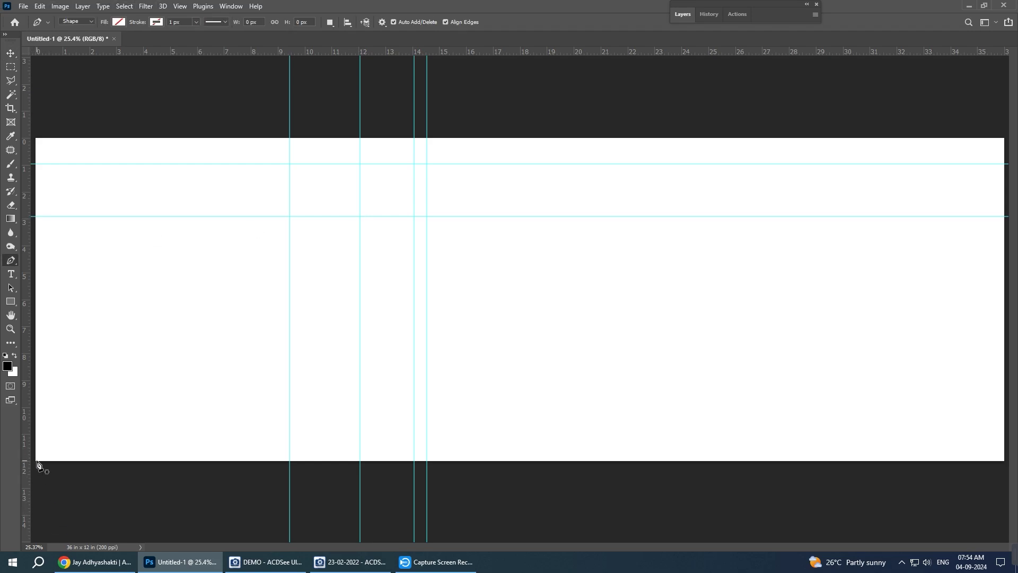
- Pen-draw a closed shape with a slanted, curved right edge along the guides, filled black
{"action": "left_click", "coordinate": [35, 461]}
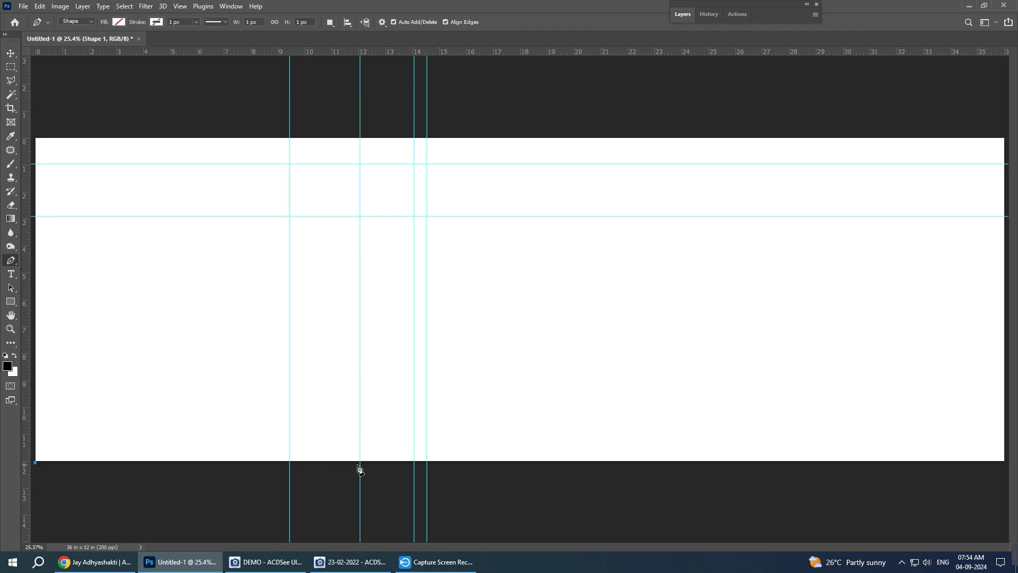
{"action": "left_click", "coordinate": [290, 461]}
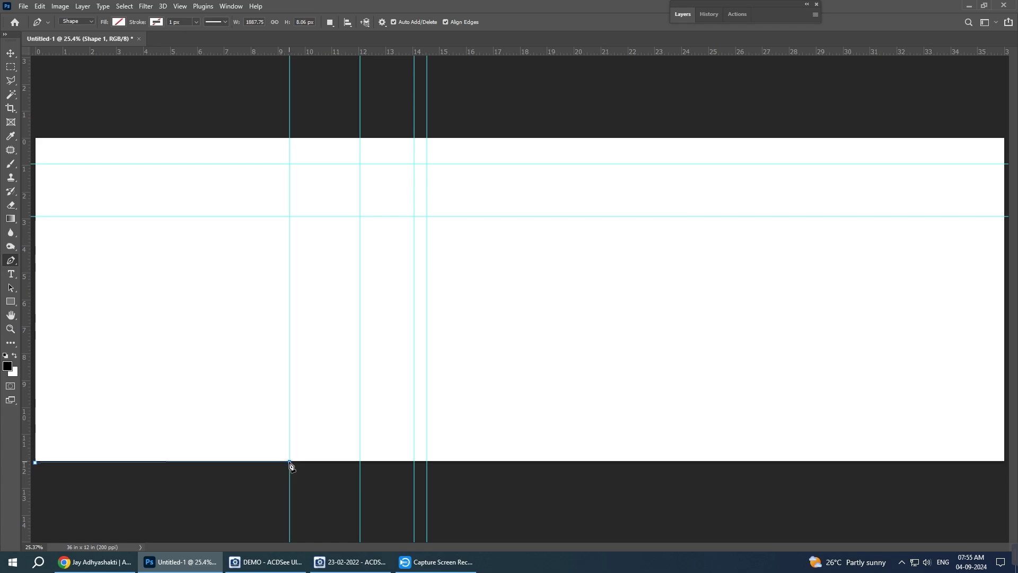
{"action": "left_click", "coordinate": [426, 216]}
{"action": "left_click_drag", "start_coordinate": [414, 164], "coordinate": [386, 159]}
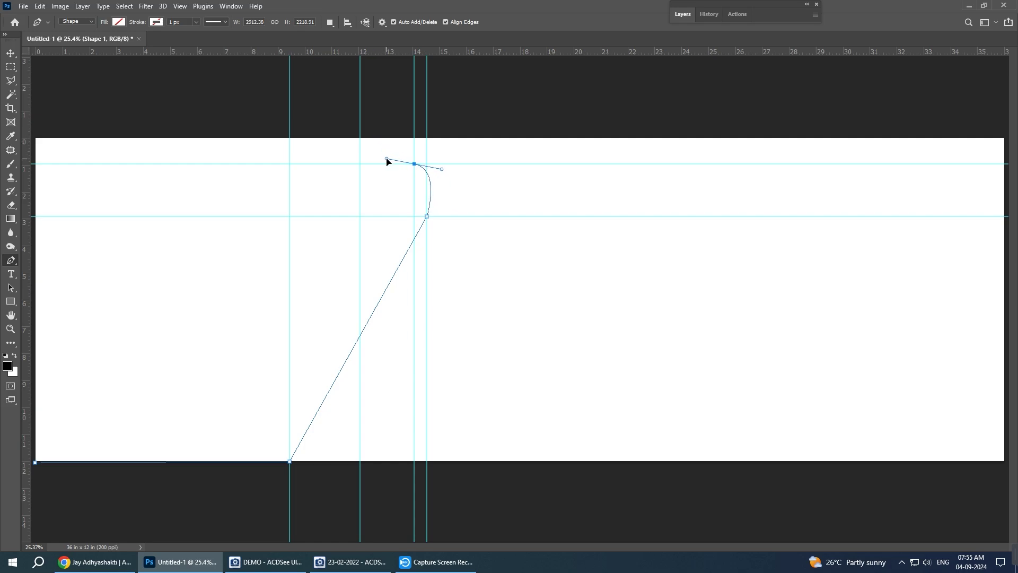
{"action": "left_click_drag", "start_coordinate": [387, 161], "coordinate": [385, 148]}
{"action": "left_click", "coordinate": [414, 163]}
{"action": "left_click", "coordinate": [361, 138]}
{"action": "left_click", "coordinate": [35, 138]}
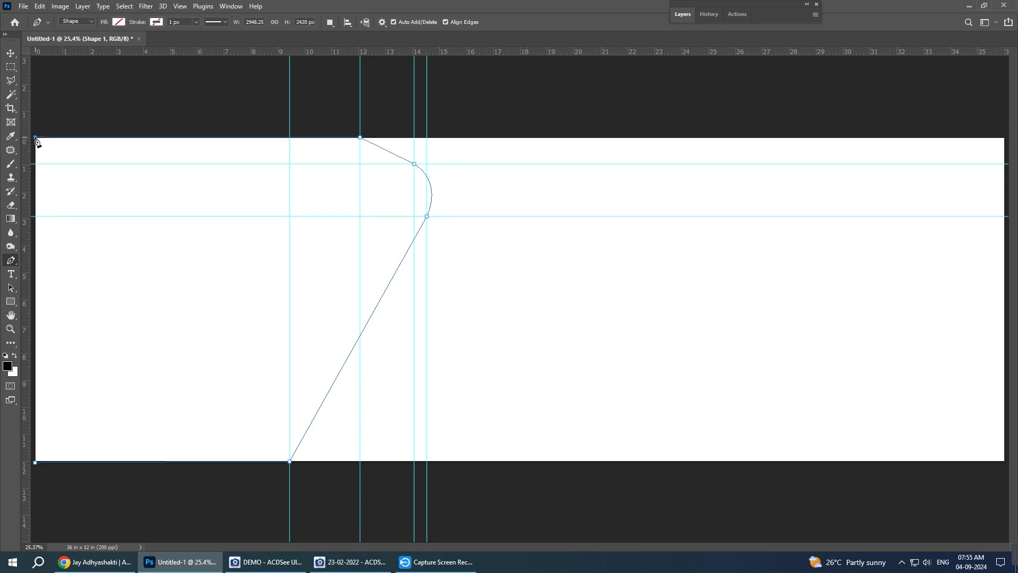
{"action": "left_click", "coordinate": [35, 461]}
{"action": "left_click", "coordinate": [119, 22]}
{"action": "left_click", "coordinate": [81, 78]}
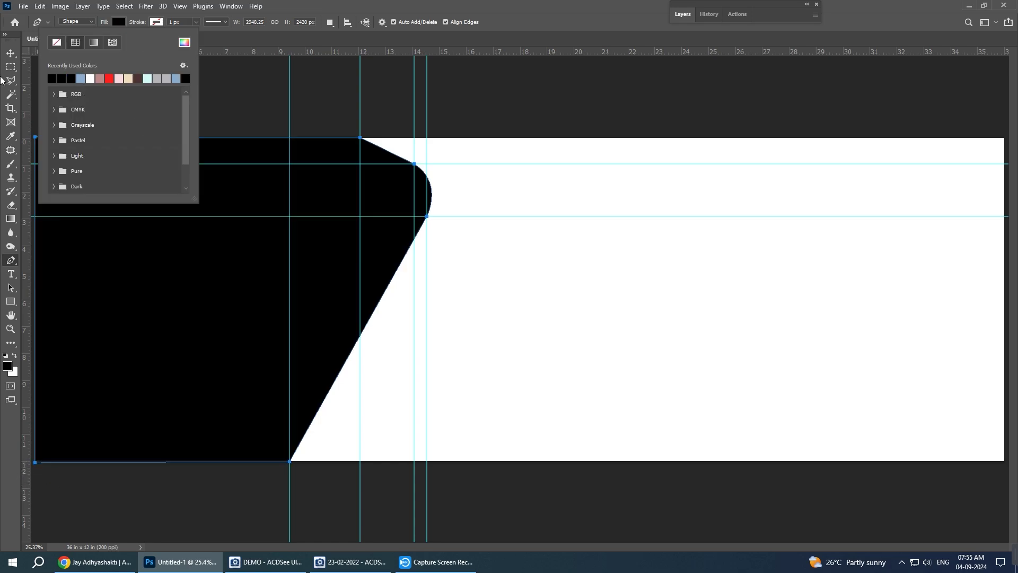
{"action": "left_click", "coordinate": [11, 54]}
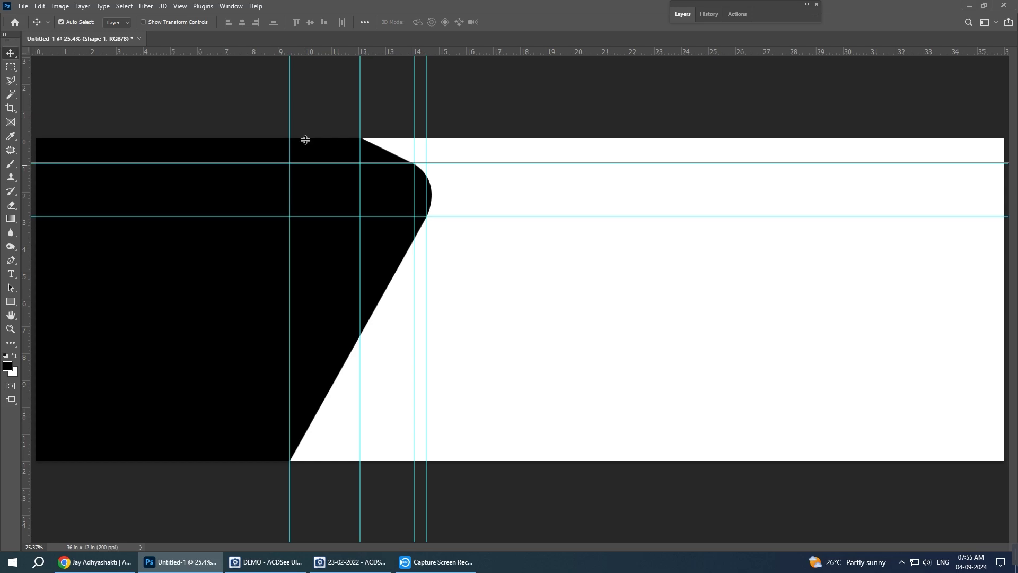
- Drag all the old horizontal and vertical guides off the canvas
{"action": "left_click_drag", "start_coordinate": [305, 164], "coordinate": [305, 53]}
{"action": "left_click_drag", "start_coordinate": [360, 156], "coordinate": [360, 52]}
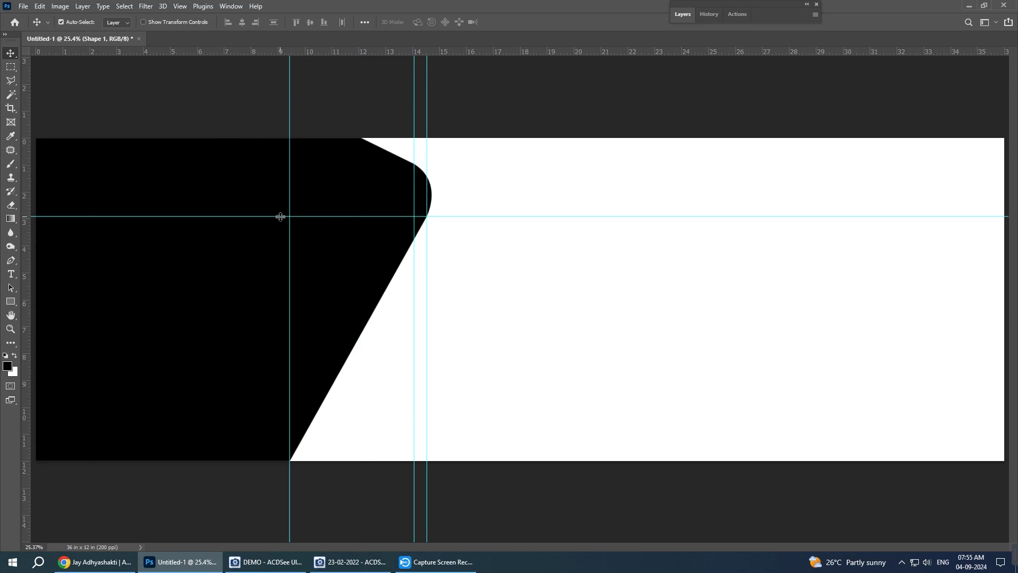
{"action": "left_click_drag", "start_coordinate": [289, 216], "coordinate": [297, 52]}
{"action": "left_click_drag", "start_coordinate": [300, 215], "coordinate": [339, 51]}
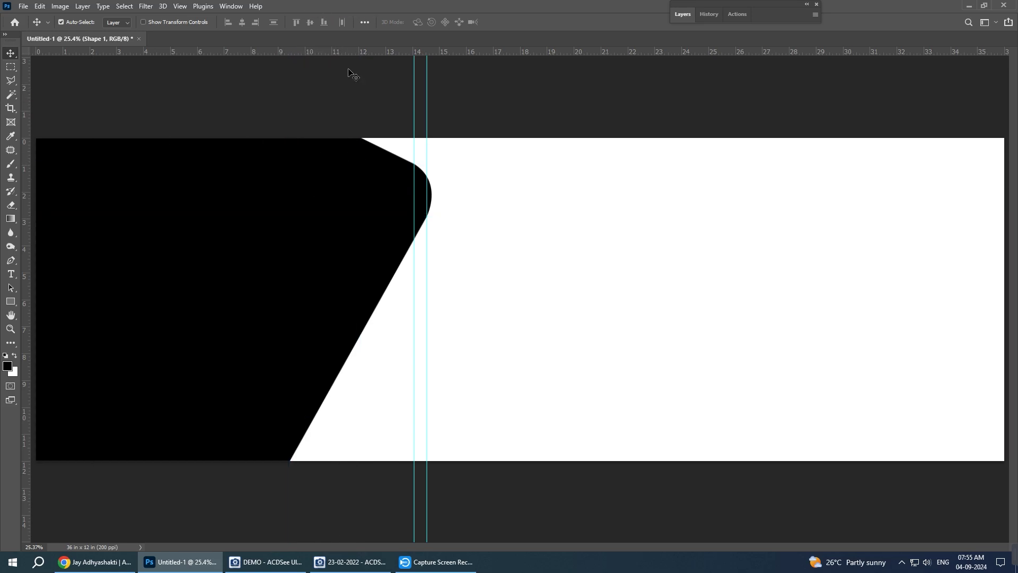
{"action": "left_click_drag", "start_coordinate": [414, 212], "coordinate": [5, 164]}
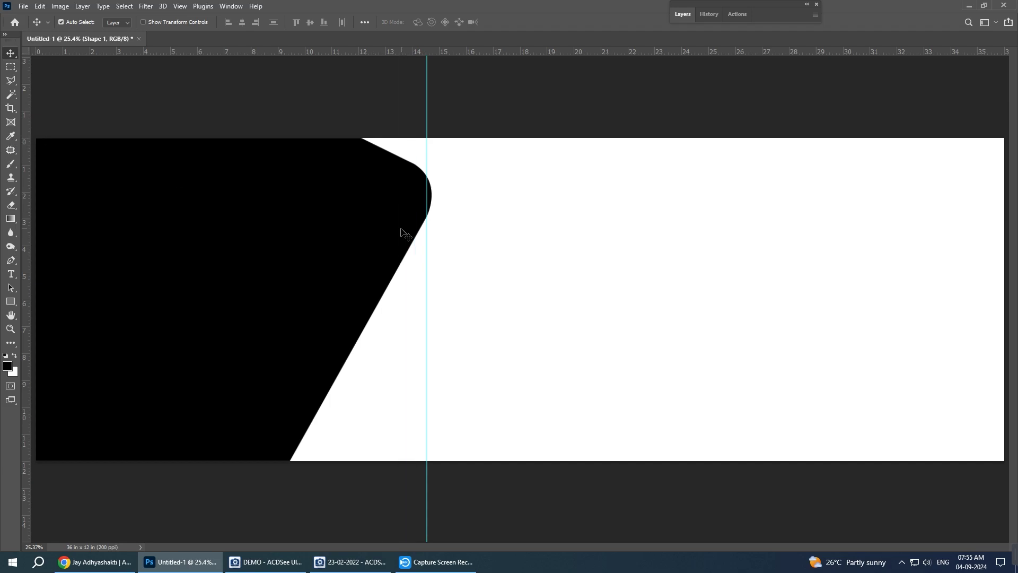
{"action": "left_click_drag", "start_coordinate": [427, 237], "coordinate": [2, 196]}
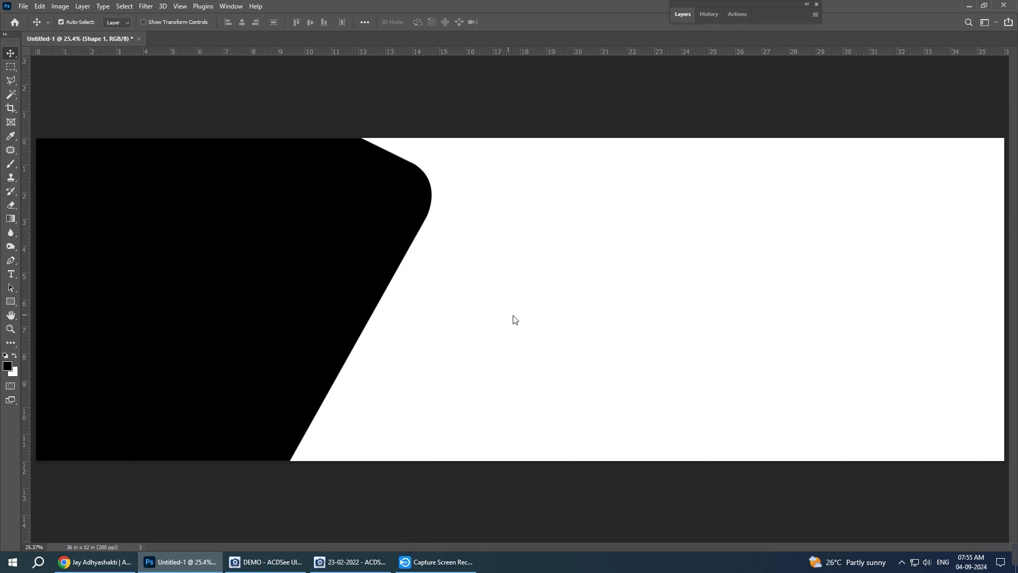
- On the Background layer, add vertical guides near 12.95 and 16.9 in and horizontal guides near 7 in
{"action": "left_click", "coordinate": [528, 326]}
{"action": "mouse_move", "coordinate": [25, 396]}
{"action": "left_mouse_down"}
{"action": "mouse_move", "coordinate": [463, 416]}
{"action": "mouse_move", "coordinate": [385, 400]}
{"action": "left_mouse_up"}
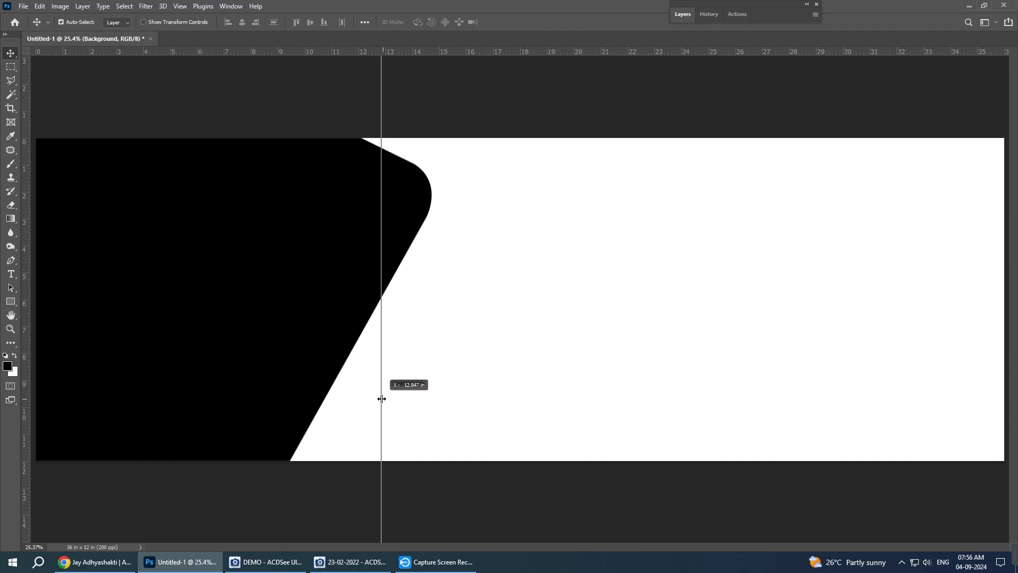
{"action": "left_click_drag", "start_coordinate": [385, 400], "coordinate": [382, 397]}
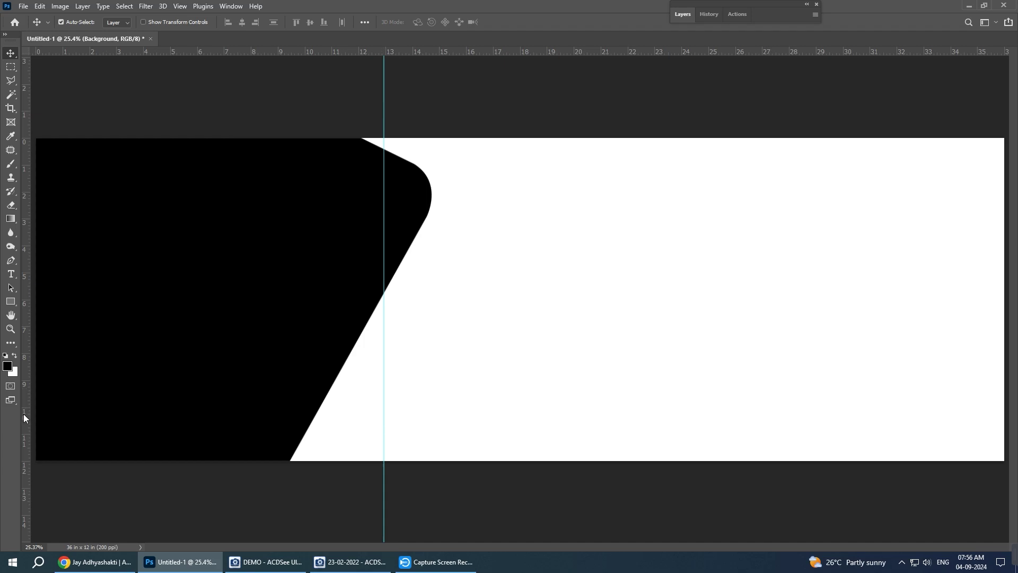
{"action": "mouse_move", "coordinate": [24, 418]}
{"action": "left_mouse_down"}
{"action": "mouse_move", "coordinate": [520, 409]}
{"action": "mouse_move", "coordinate": [492, 409]}
{"action": "left_mouse_up"}
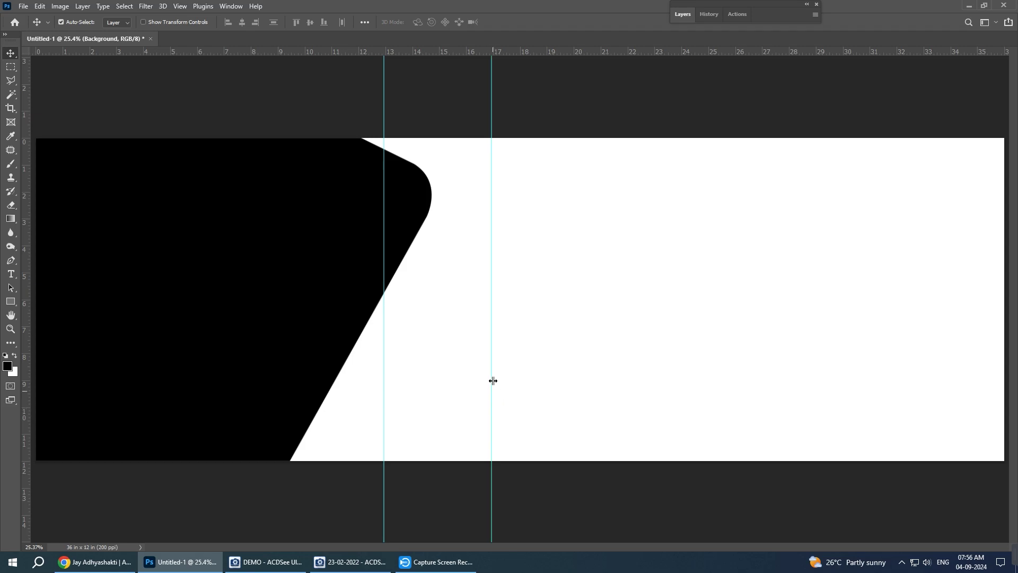
{"action": "mouse_move", "coordinate": [414, 53]}
{"action": "left_mouse_down"}
{"action": "mouse_move", "coordinate": [448, 213]}
{"action": "mouse_move", "coordinate": [444, 336]}
{"action": "mouse_move", "coordinate": [444, 325]}
{"action": "left_mouse_up"}
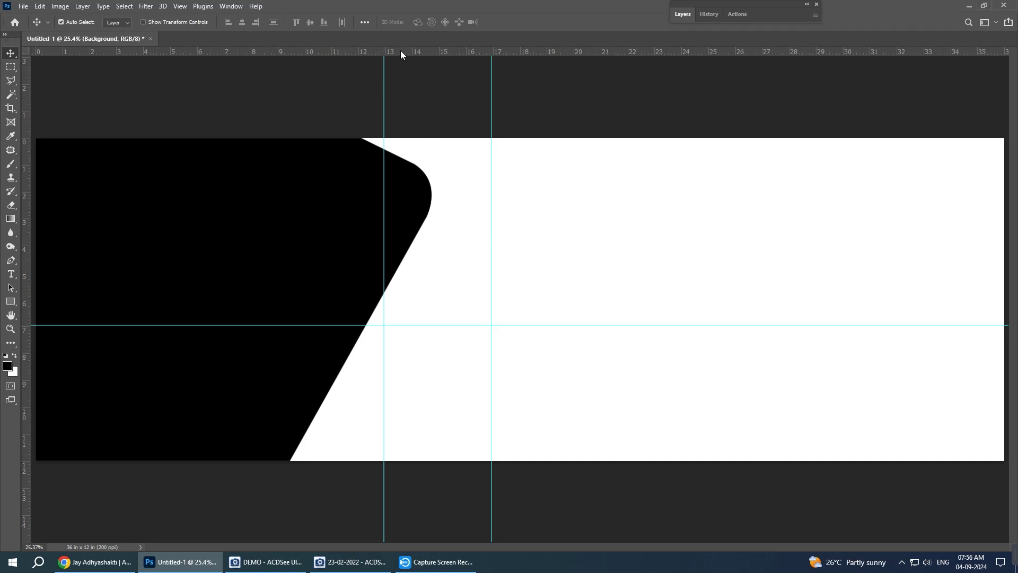
{"action": "left_click_drag", "start_coordinate": [400, 52], "coordinate": [406, 440]}
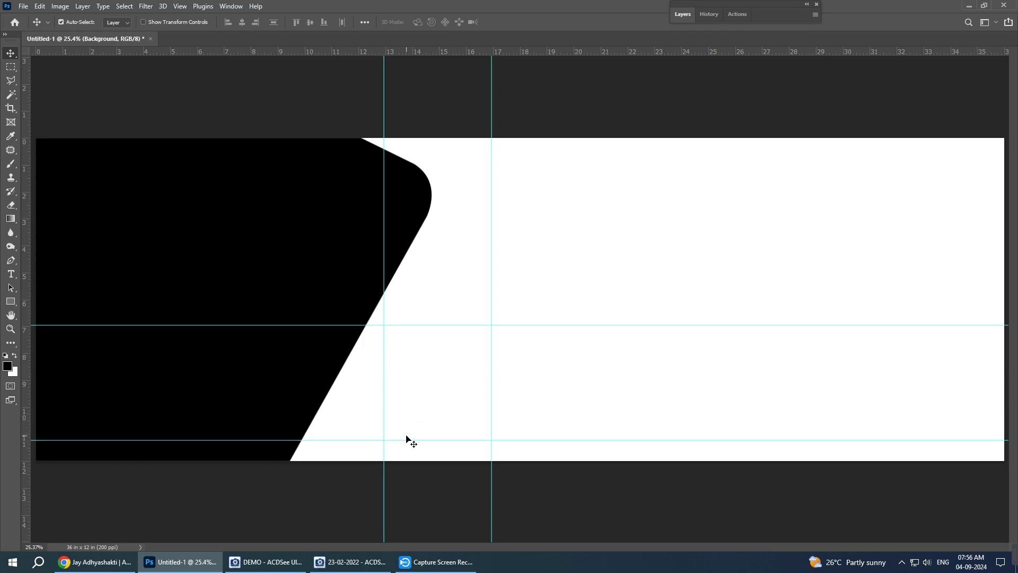
- Fill a square selection between the guides with black on new Layer 1
{"action": "key", "text": "m"}
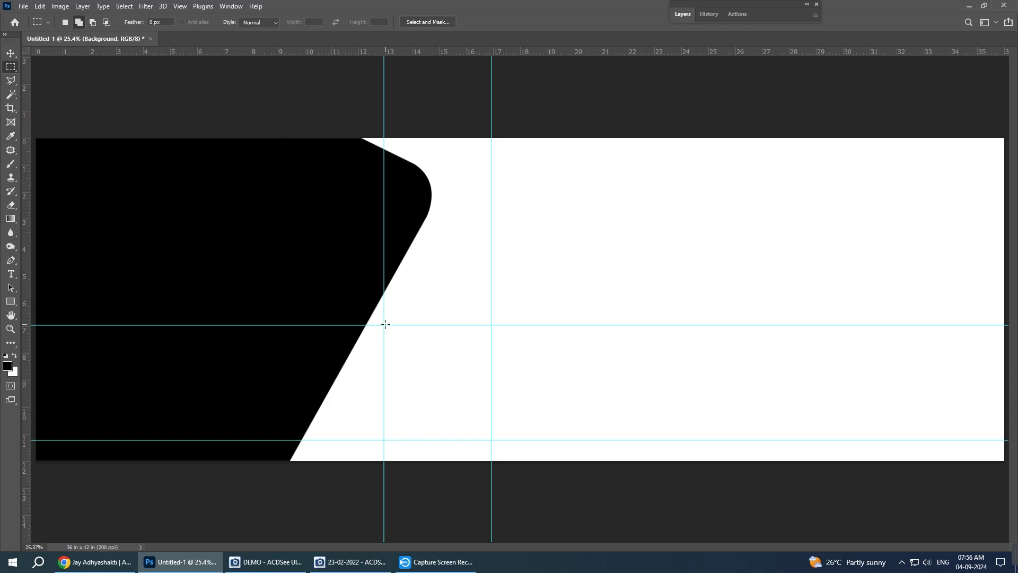
{"action": "left_click_drag", "start_coordinate": [384, 324], "coordinate": [490, 439]}
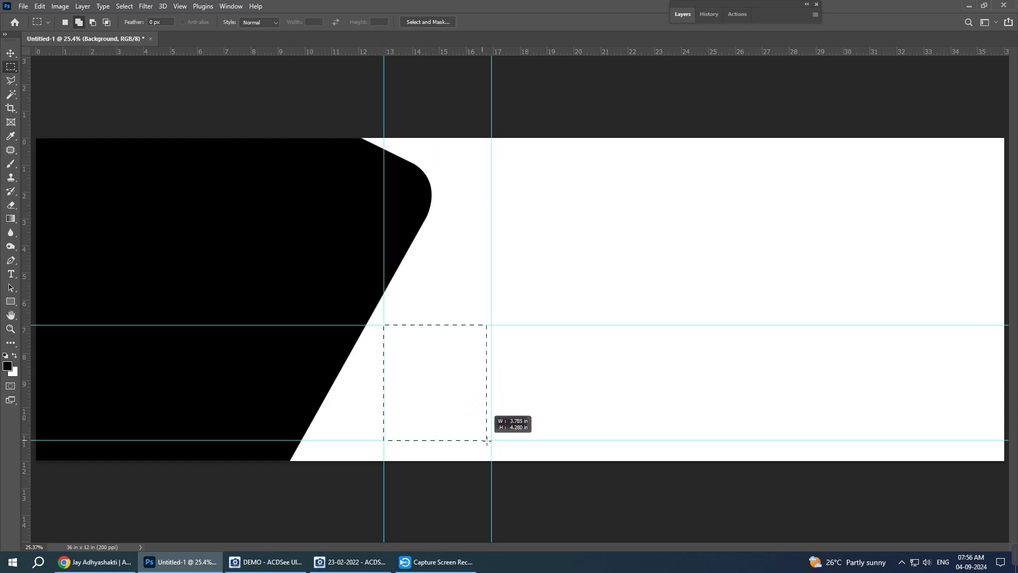
{"action": "key", "text": "ctrl+shift+n"}
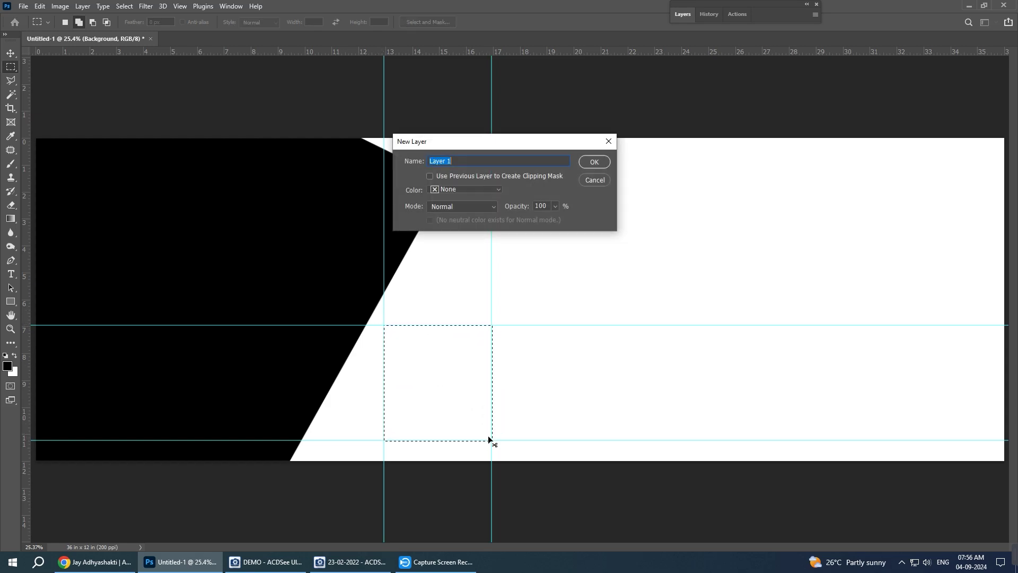
{"action": "key", "text": "Return"}
{"action": "key", "text": "alt+BackSpace"}
{"action": "key", "text": "ctrl+d"}
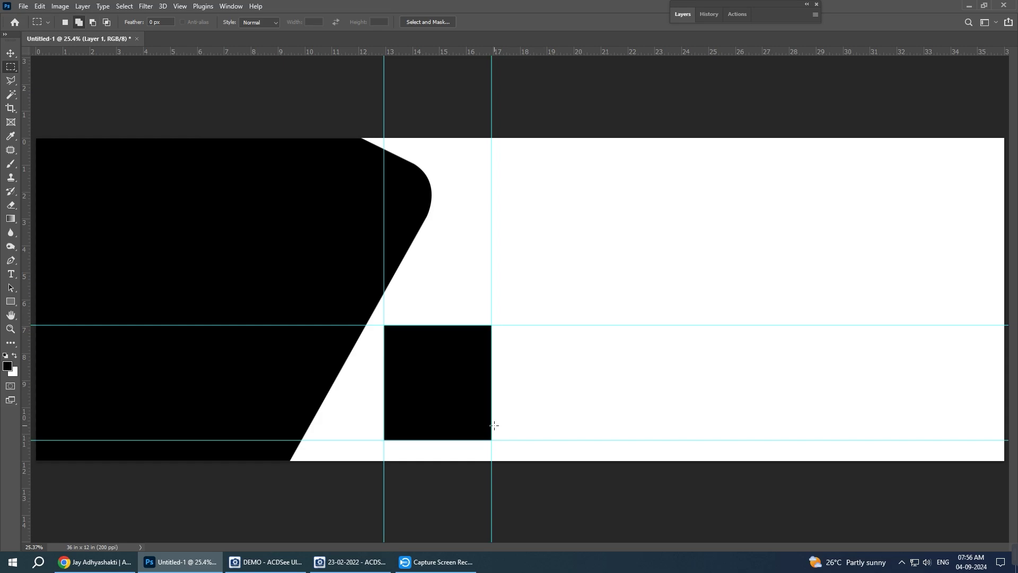
- Remove all the guides around the square
{"action": "key", "text": "v"}
{"action": "left_click_drag", "start_coordinate": [536, 325], "coordinate": [399, 282]}
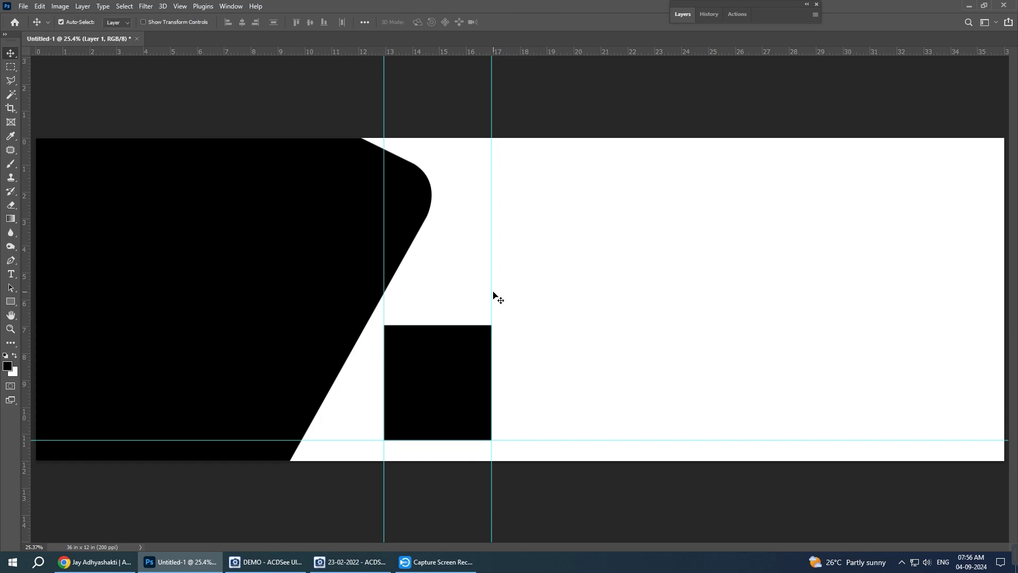
{"action": "left_click_drag", "start_coordinate": [372, 439], "coordinate": [437, 11]}
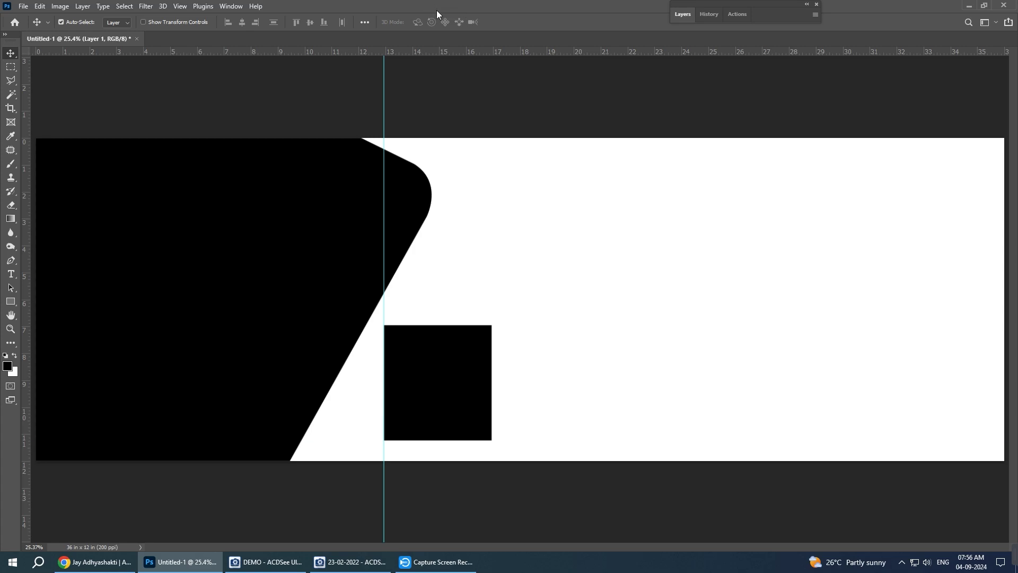
{"action": "left_click_drag", "start_coordinate": [384, 241], "coordinate": [19, 194]}
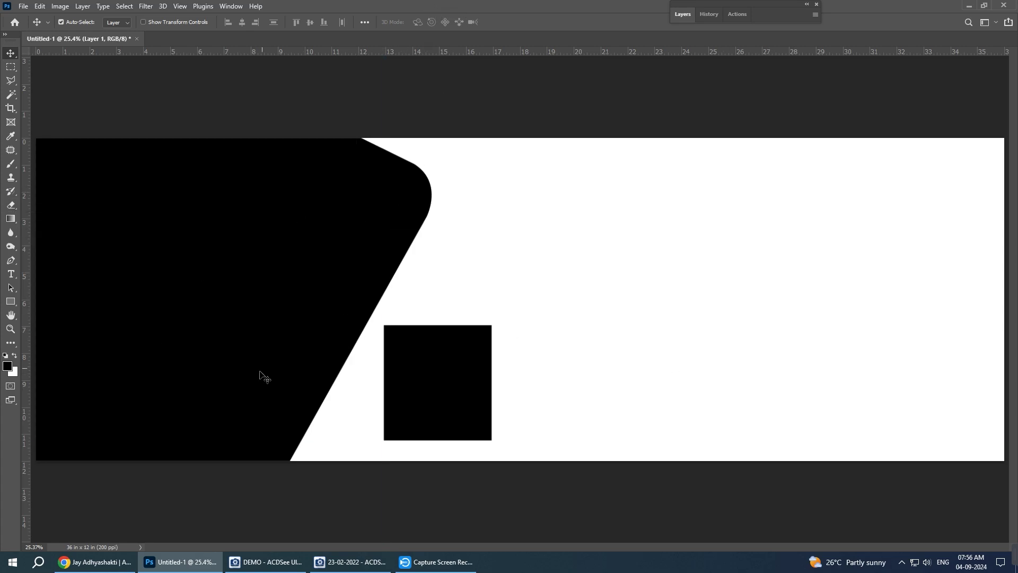
- Fill a thin strip left of the square with black on new Layer 2
{"action": "key", "text": "m"}
{"action": "left_click_drag", "start_coordinate": [375, 312], "coordinate": [378, 378]}
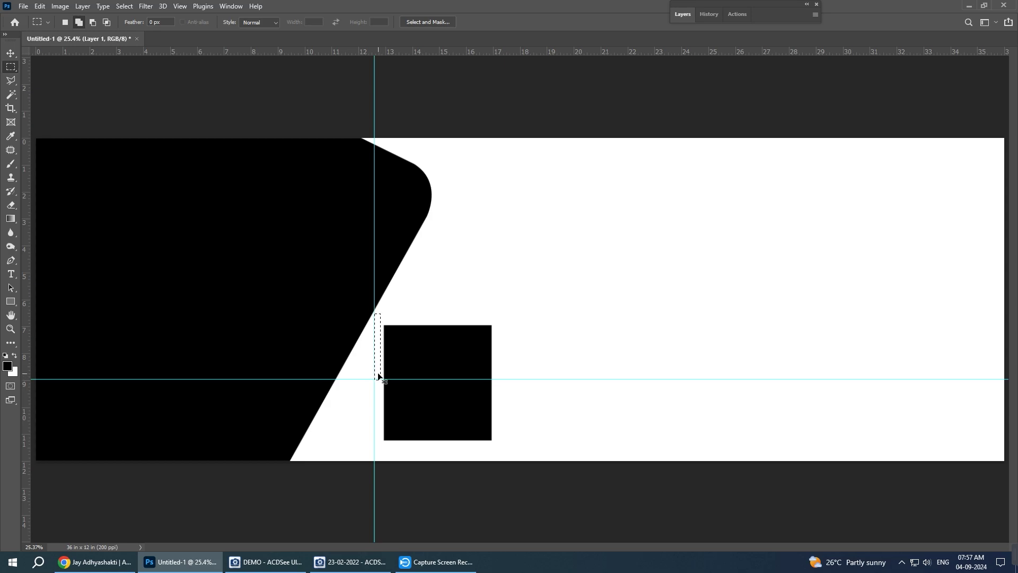
{"action": "key", "text": "ctrl+shift+n"}
{"action": "key", "text": "Return"}
{"action": "key", "text": "alt+BackSpace"}
{"action": "key", "text": "ctrl+d"}
- Drag the leftover guides off the canvas
{"action": "key", "text": "v"}
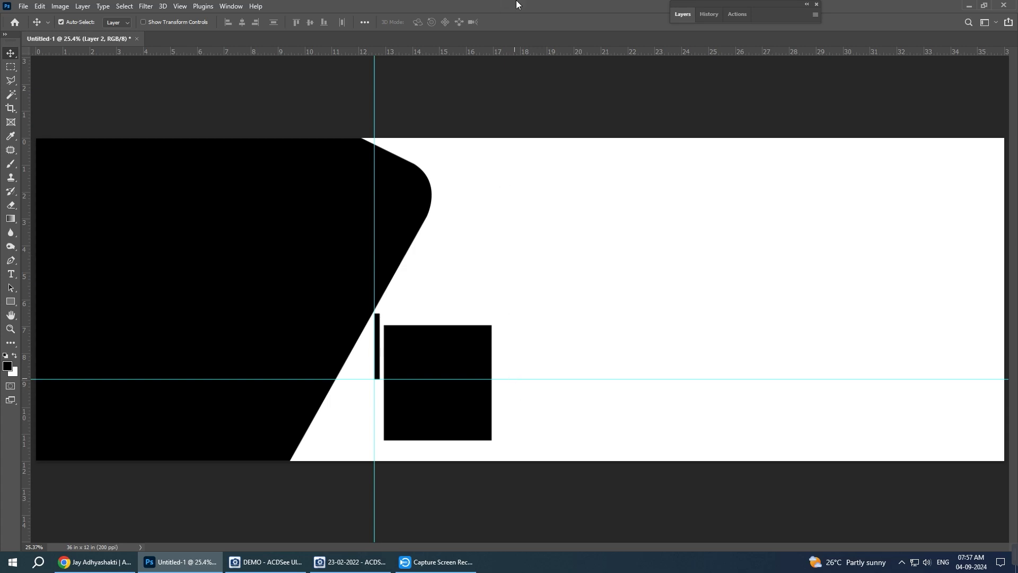
{"action": "left_click_drag", "start_coordinate": [517, 5], "coordinate": [517, 10]}
{"action": "left_click_drag", "start_coordinate": [374, 236], "coordinate": [16, 236]}
- Narrow the thin black bar to 40% width
{"action": "scroll", "coordinate": [365, 350], "scroll_direction": "up", "scroll_amount": 3}
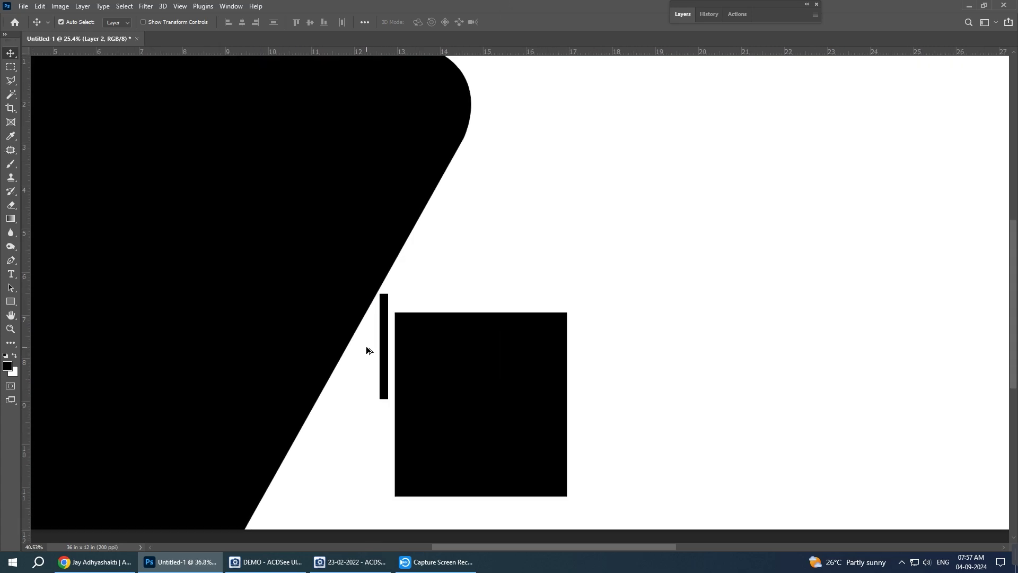
{"action": "scroll", "coordinate": [367, 347], "scroll_direction": "up", "scroll_amount": 2}
{"action": "scroll", "coordinate": [370, 350], "scroll_direction": "up", "scroll_amount": 1}
{"action": "key", "text": "ctrl+t"}
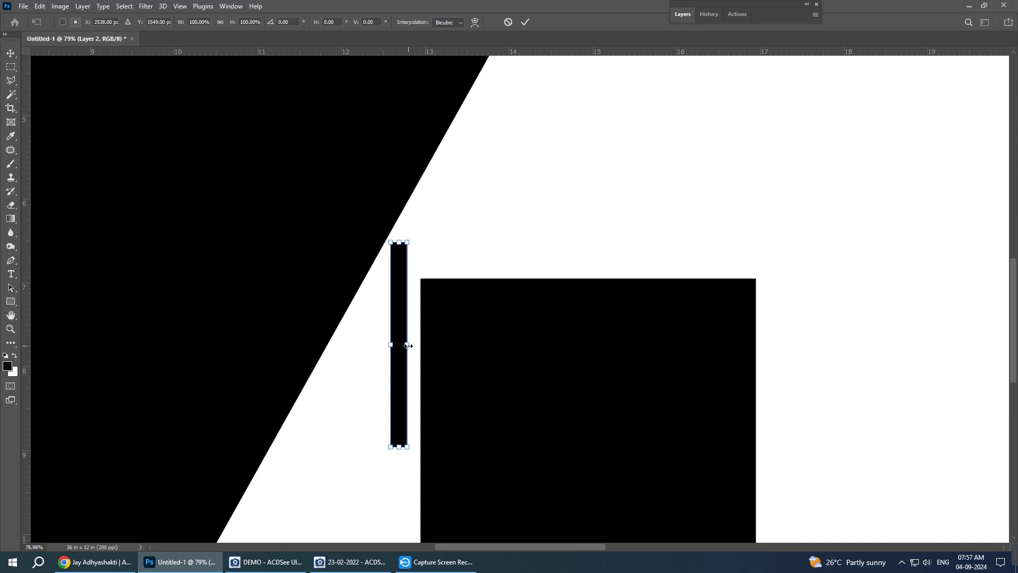
{"action": "left_click_drag", "start_coordinate": [407, 345], "coordinate": [398, 345]}
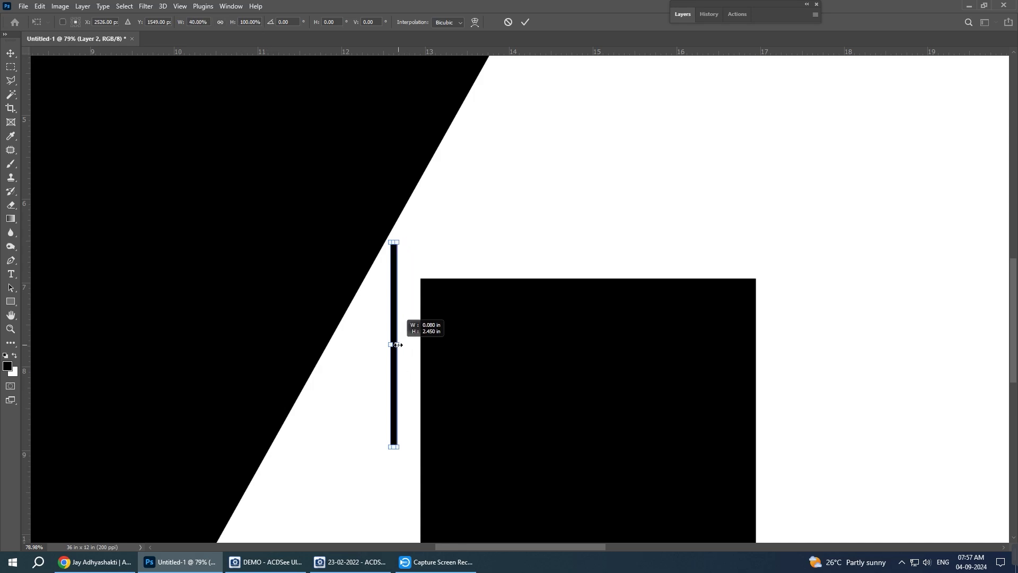
- Commit the 40% width and refill the bar with deep red 930213
{"action": "key", "text": "Return"}
{"action": "left_click", "coordinate": [7, 365]}
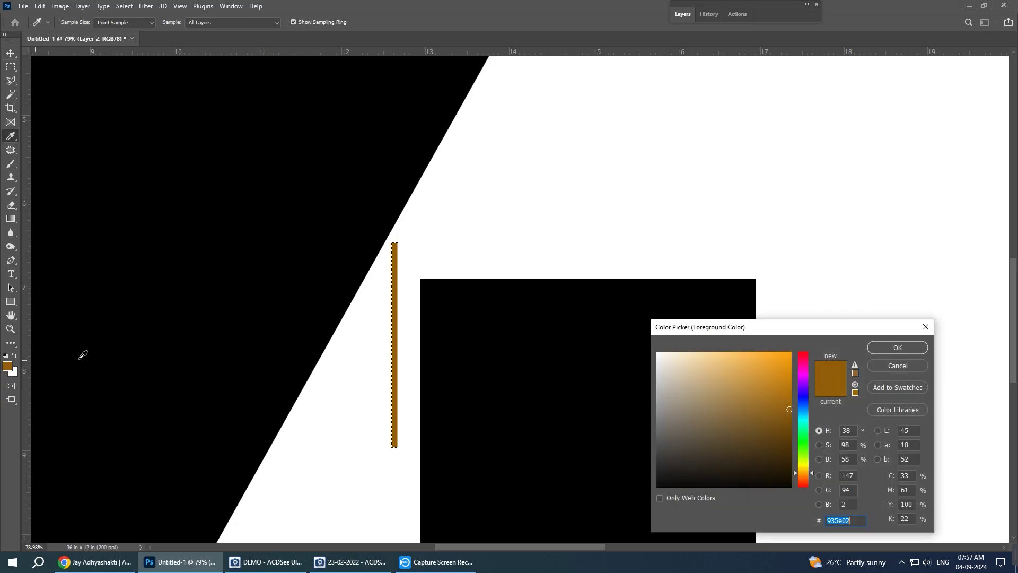
{"action": "left_click", "coordinate": [803, 478]}
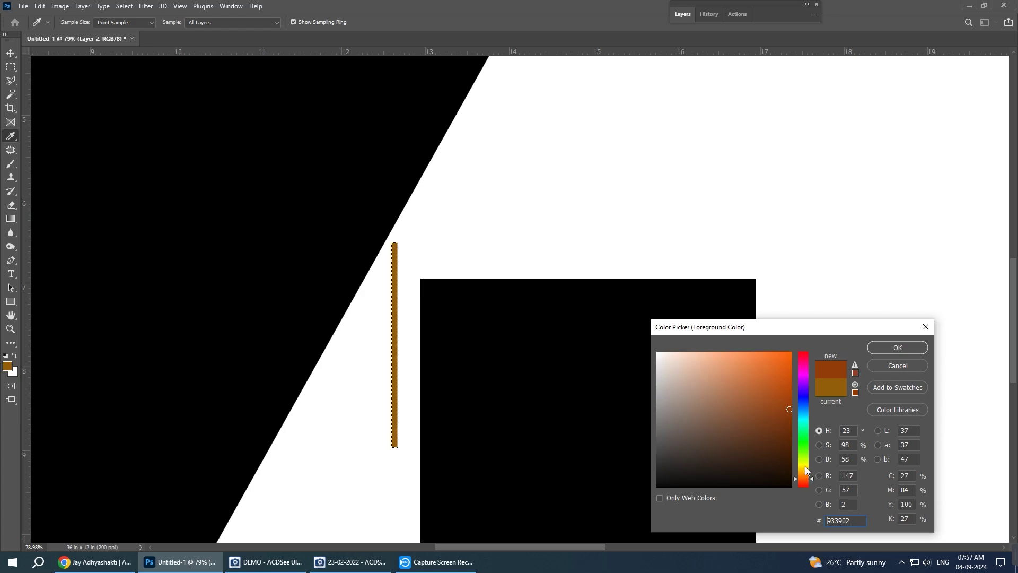
{"action": "left_click", "coordinate": [804, 356]}
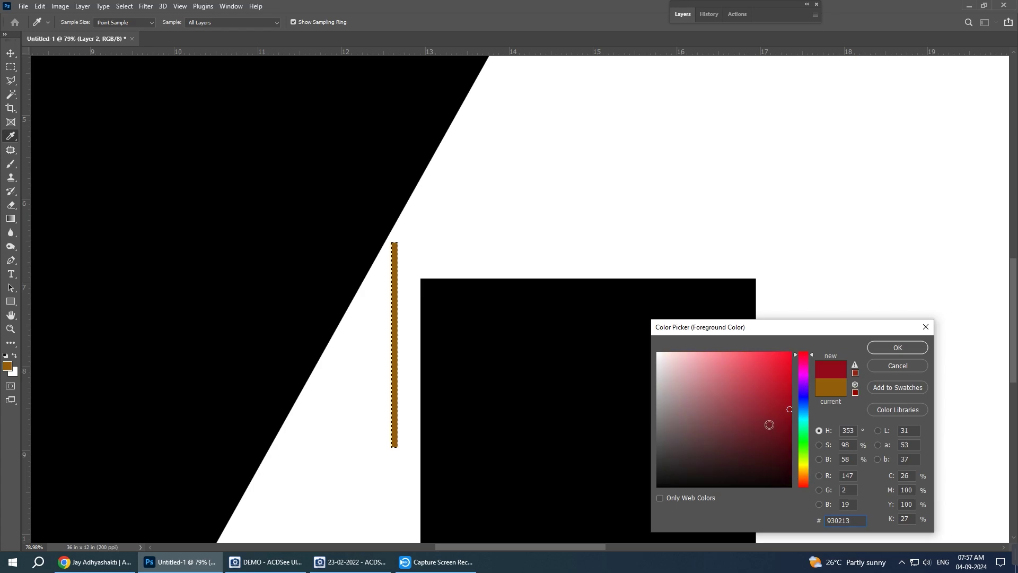
{"action": "left_click", "coordinate": [769, 406]}
{"action": "key", "text": "Return"}
{"action": "key", "text": "alt+BackSpace"}
- Duplicate the red bar, rotate the copy 90° clockwise and place it horizontally above the square
{"action": "key", "text": "v"}
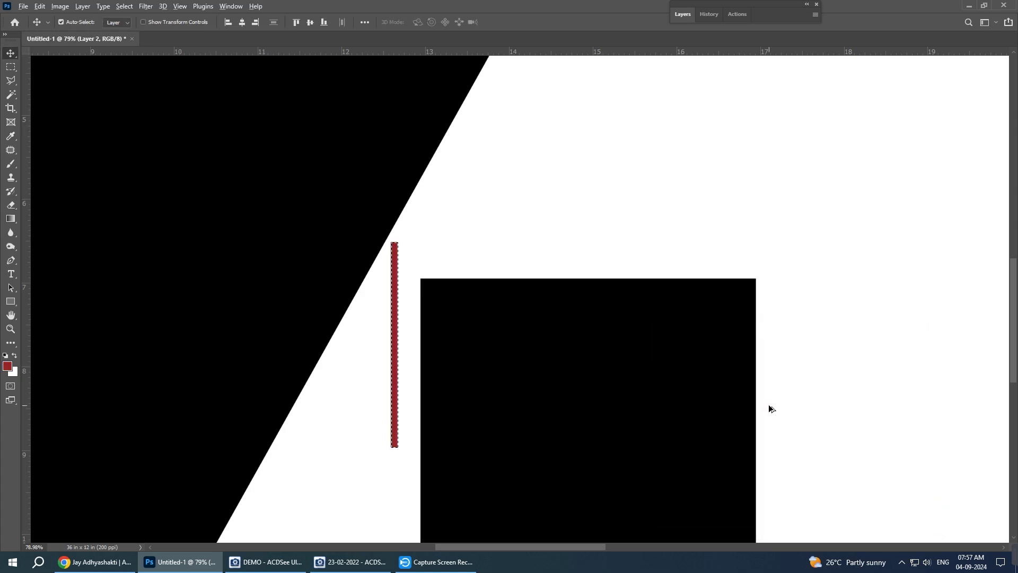
{"action": "key", "text": "ctrl+d"}
{"action": "left_click_drag", "start_coordinate": [400, 342], "coordinate": [396, 258]}
{"action": "key", "text": "ctrl+t"}
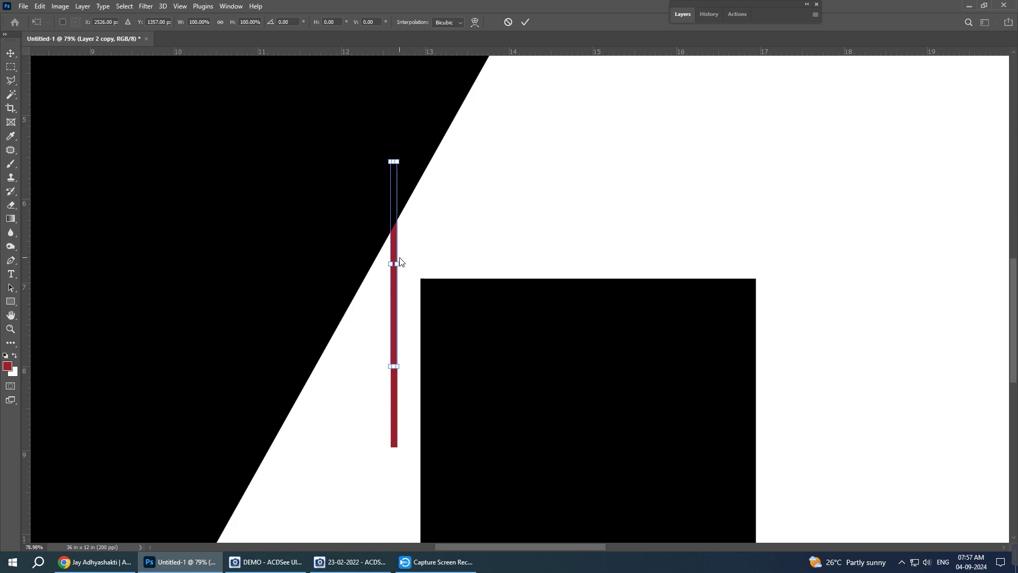
{"action": "right_click", "coordinate": [398, 258]}
{"action": "left_click", "coordinate": [472, 410]}
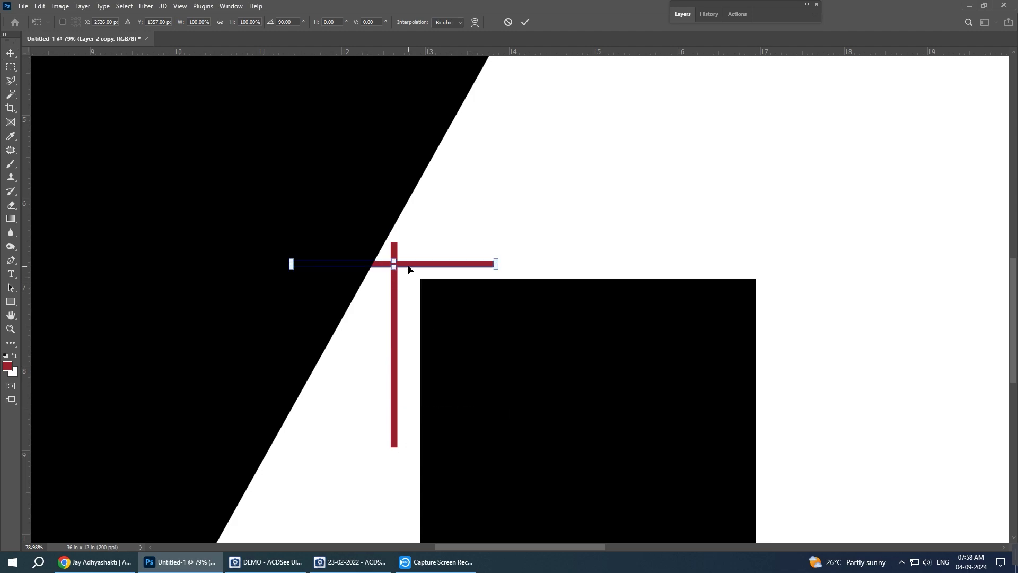
{"action": "left_click_drag", "start_coordinate": [408, 270], "coordinate": [483, 274]}
{"action": "key", "text": "Return"}
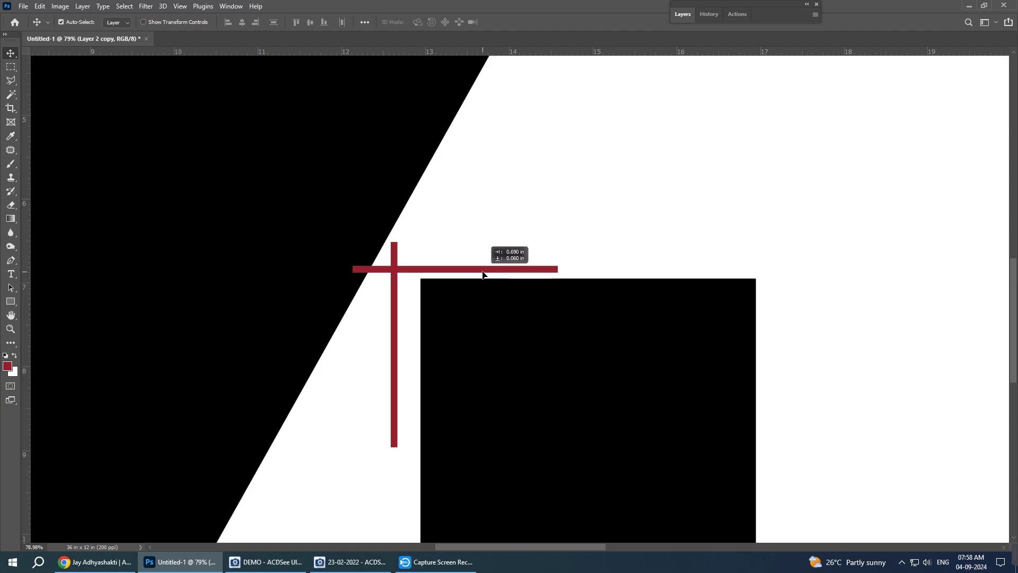
{"action": "key", "text": "ctrl"}
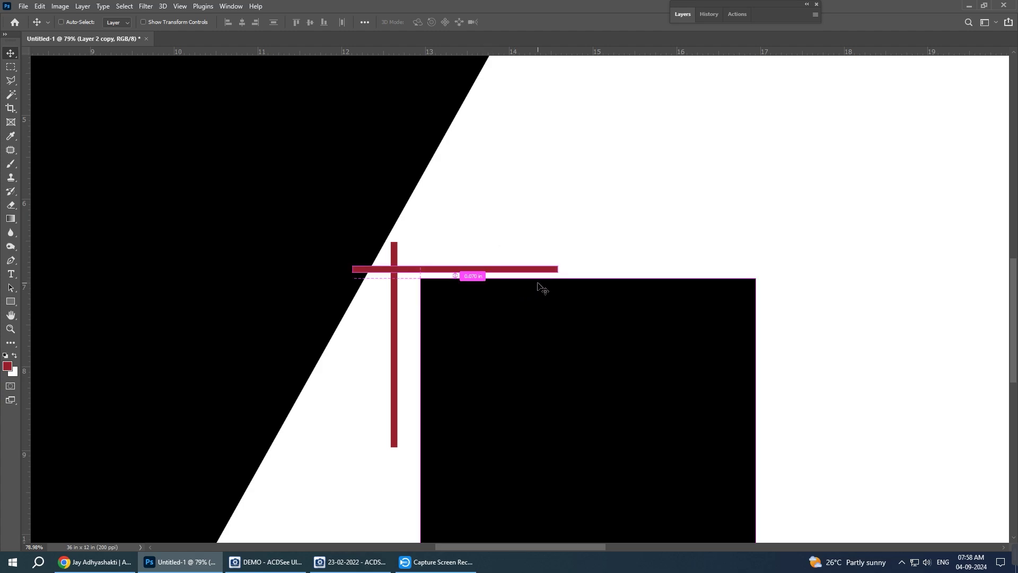
{"action": "key", "text": "shift+Up"}
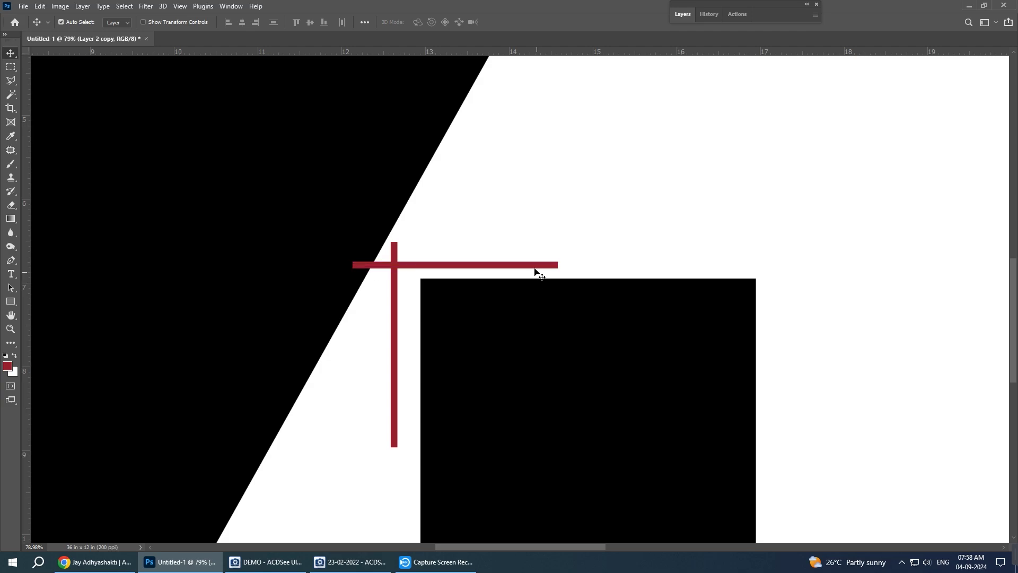
- Shorten the horizontal red bar from both ends to form a cross
{"action": "left_click", "coordinate": [536, 271]}
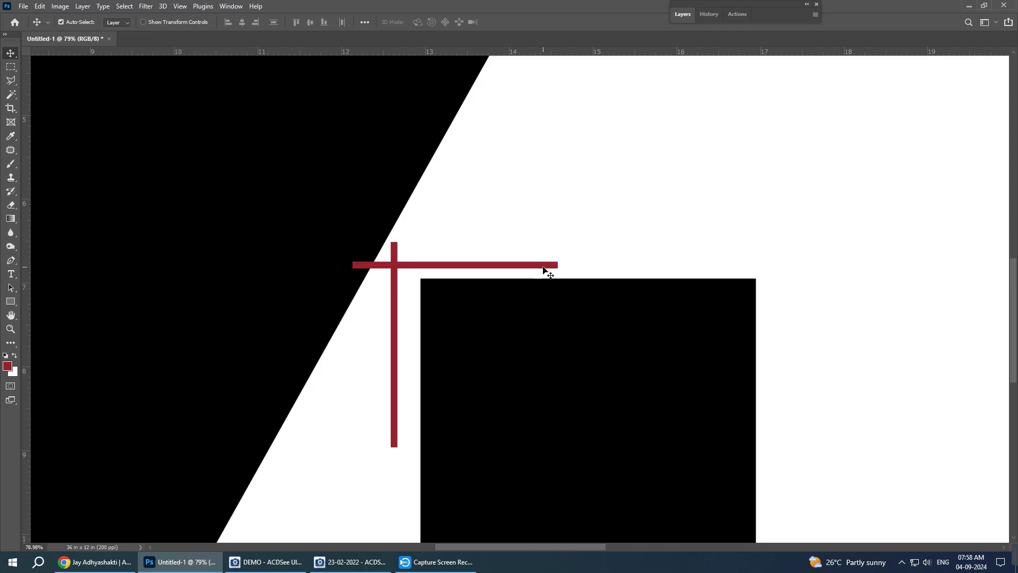
{"action": "right_click", "coordinate": [546, 271]}
{"action": "left_click", "coordinate": [554, 272]}
{"action": "key", "text": "ctrl+t"}
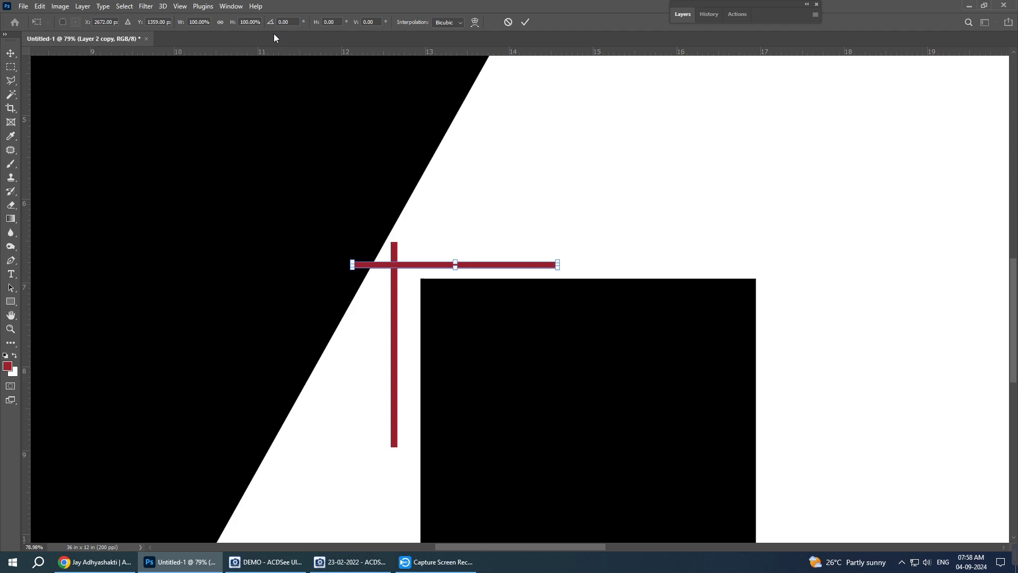
{"action": "scroll", "coordinate": [544, 289], "scroll_direction": "up", "scroll_amount": 2}
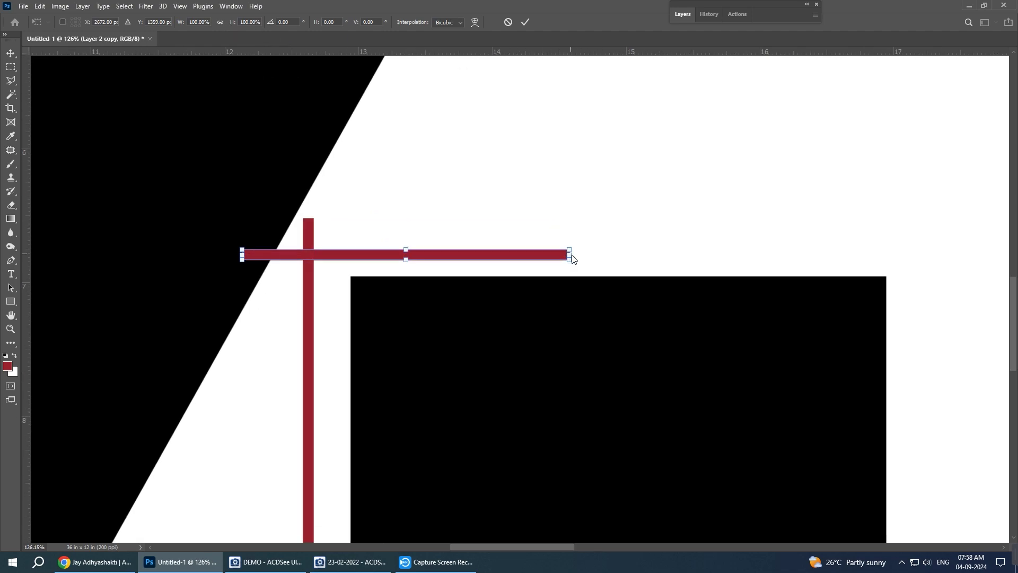
{"action": "left_click_drag", "start_coordinate": [573, 255], "coordinate": [475, 255]}
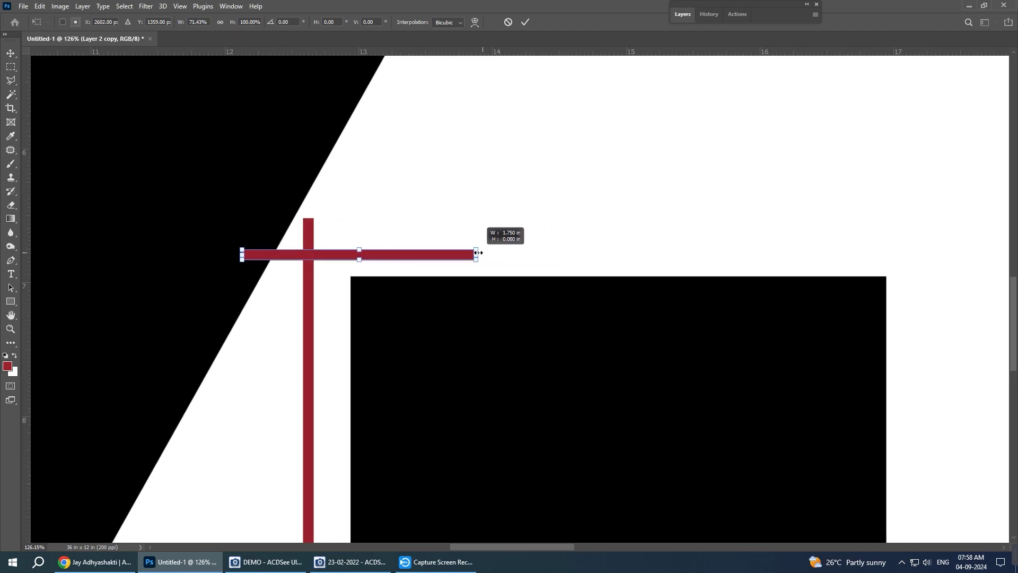
{"action": "left_click_drag", "start_coordinate": [242, 256], "coordinate": [251, 256]}
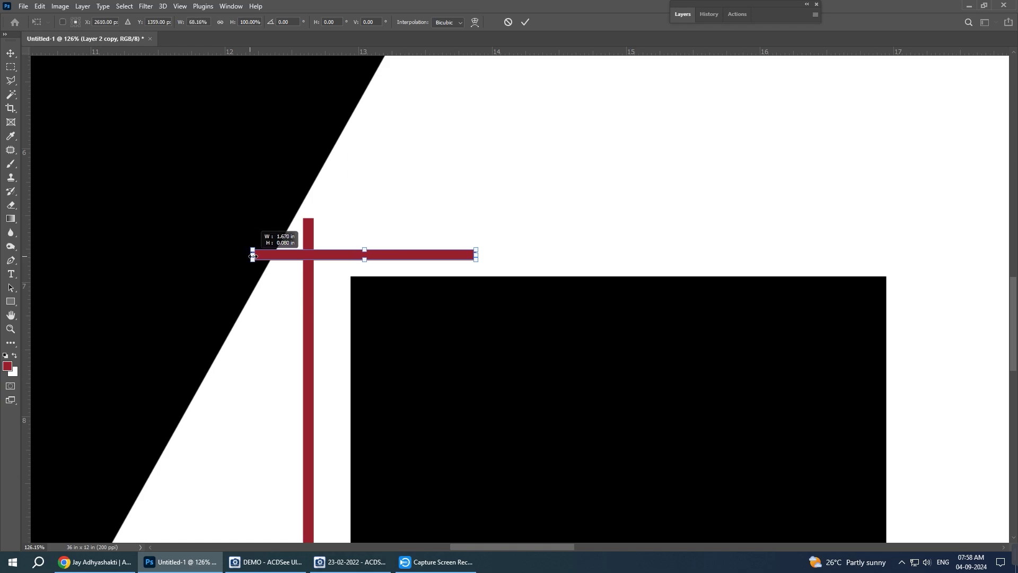
{"action": "key", "text": "Return"}
{"action": "key", "text": "ctrl+0"}
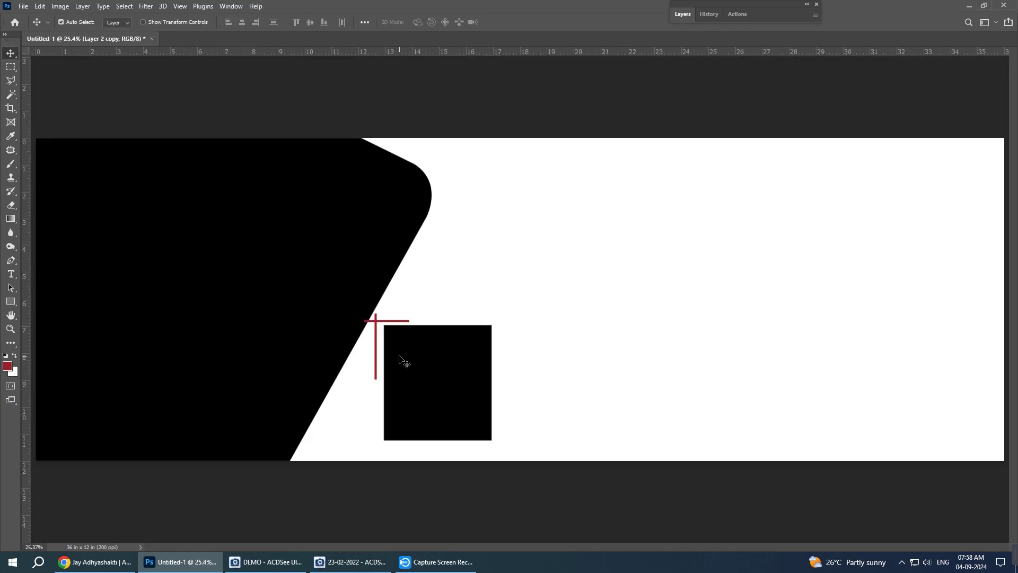
- Nudge the horizontal and vertical red bars right to meet the square's top-left corner
{"action": "scroll", "coordinate": [373, 322], "scroll_direction": "up", "scroll_amount": 3}
{"action": "scroll", "coordinate": [415, 334], "scroll_direction": "up", "scroll_amount": 3}
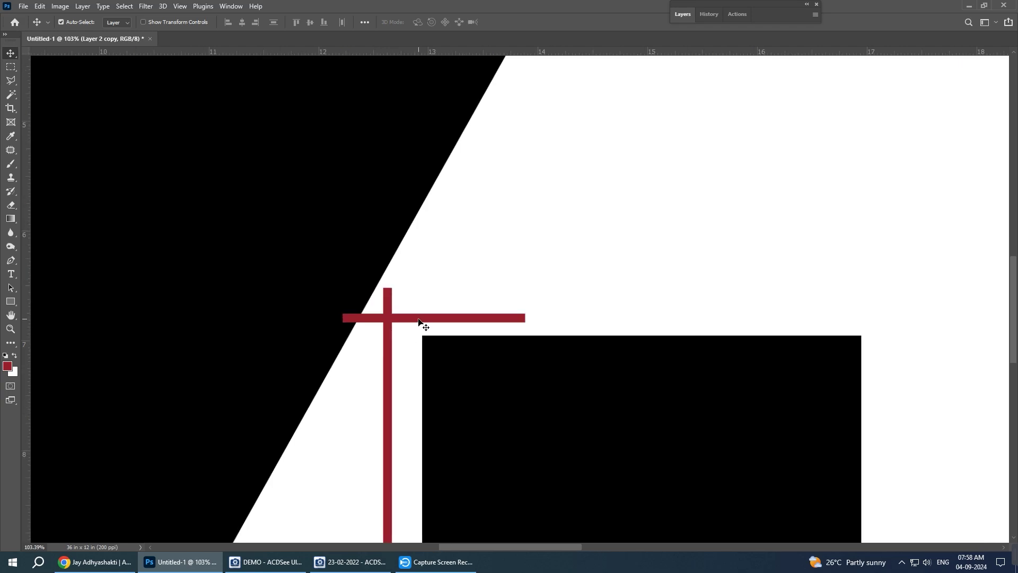
{"action": "key", "text": "shift+Up"}
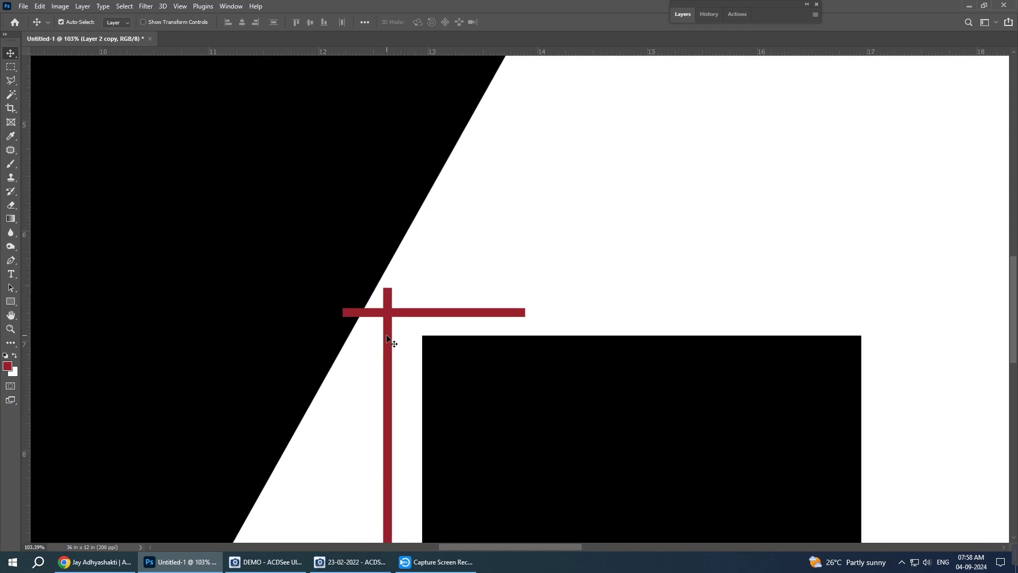
{"action": "key", "text": "Down"}
{"action": "key", "text": "Down"}
{"action": "left_click", "coordinate": [387, 339]}
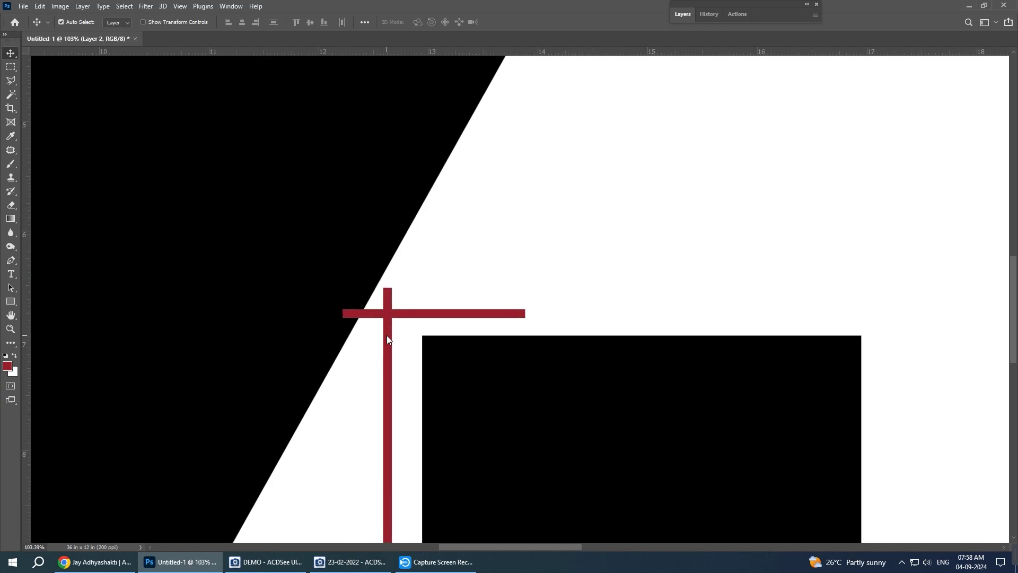
{"action": "key", "text": "shift+Right"}
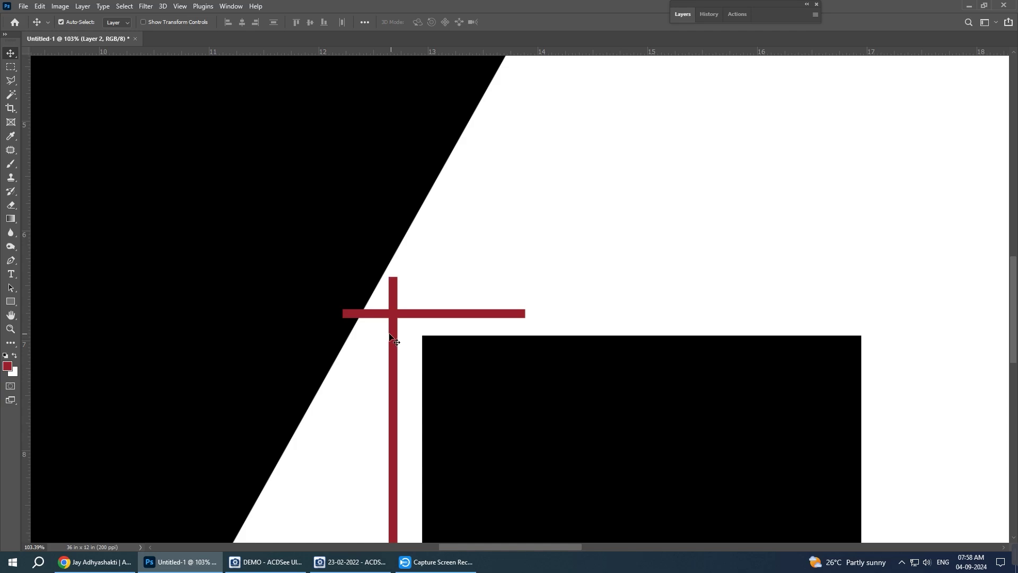
{"action": "left_click", "coordinate": [363, 317]}
{"action": "key", "text": "shift+Right"}
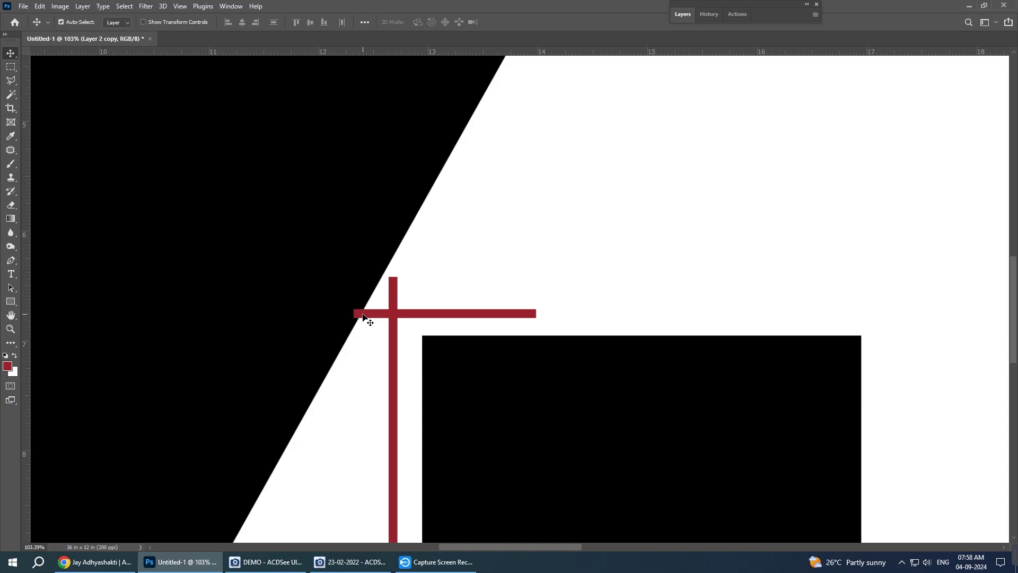
- Select both red bar layers of the cross together
{"action": "right_click", "coordinate": [390, 340]}
{"action": "left_click", "coordinate": [409, 343]}
{"action": "right_click", "coordinate": [444, 316]}
{"action": "left_click", "coordinate": [461, 323]}
{"action": "key", "text": "ctrl+0"}
- Select Layer 2 and Layer 2 copy, the two bars of the red cross
{"action": "key", "text": "ctrl+t"}
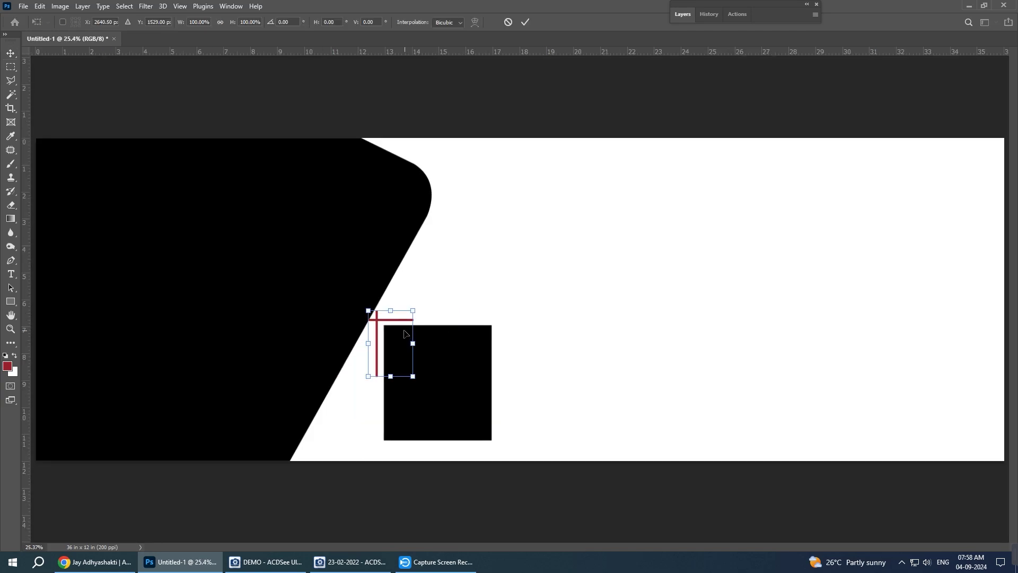
{"action": "right_click", "coordinate": [387, 336]}
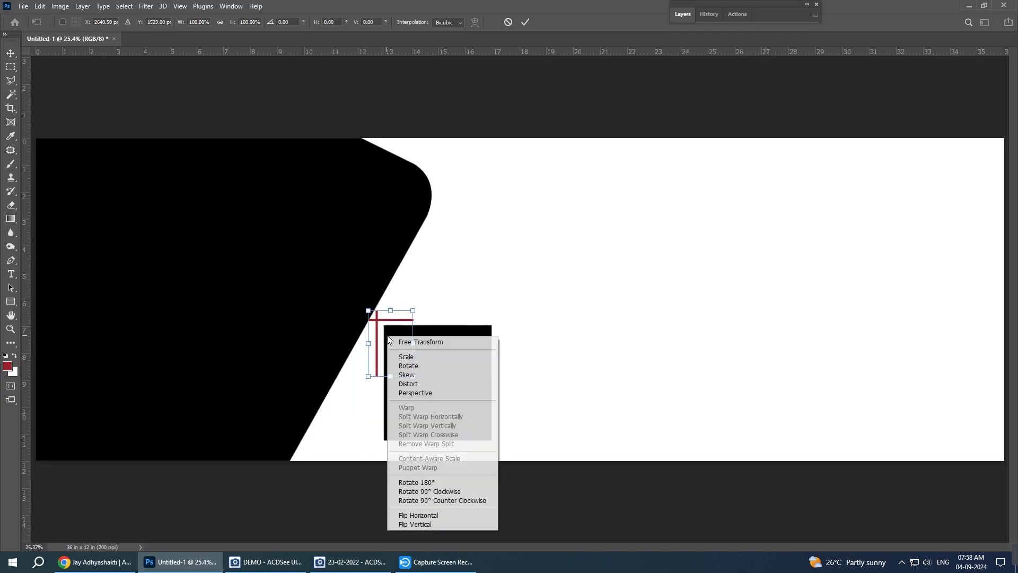
{"action": "left_click", "coordinate": [378, 363]}
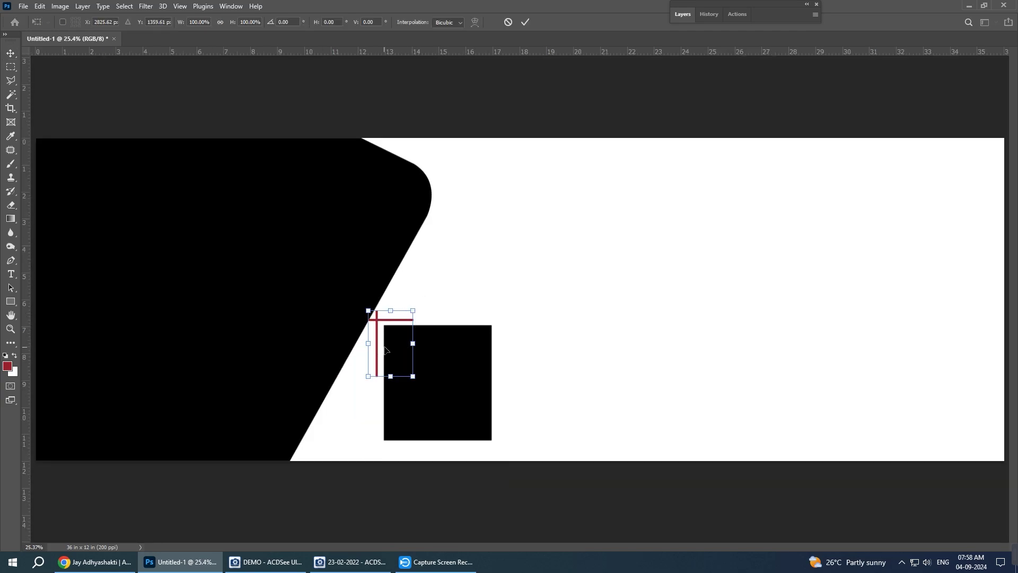
{"action": "key", "text": "Return"}
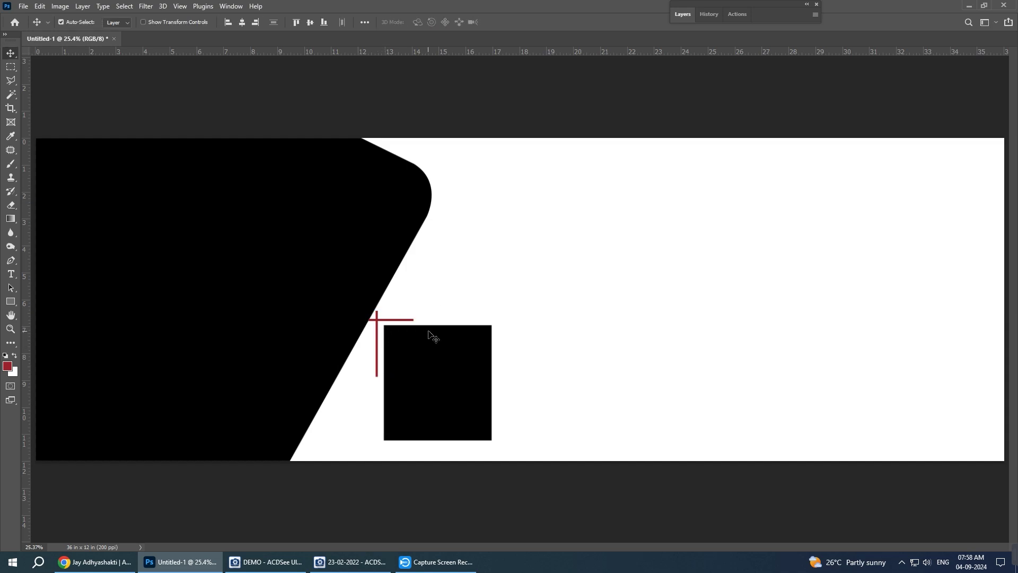
{"action": "right_click", "coordinate": [470, 308]}
{"action": "left_click", "coordinate": [498, 313]}
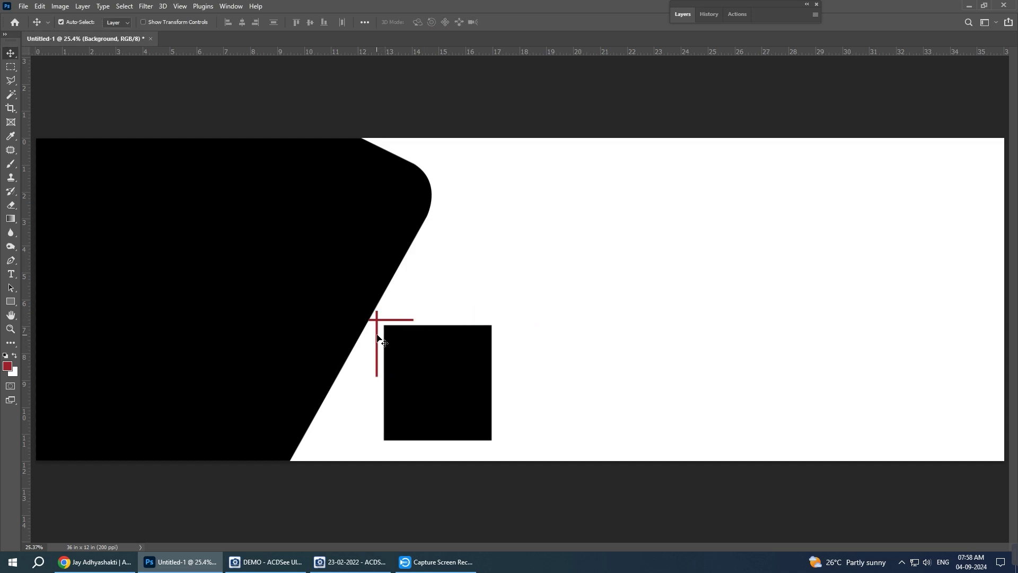
{"action": "right_click", "coordinate": [377, 338]}
{"action": "left_click", "coordinate": [385, 342]}
{"action": "right_click", "coordinate": [392, 329]}
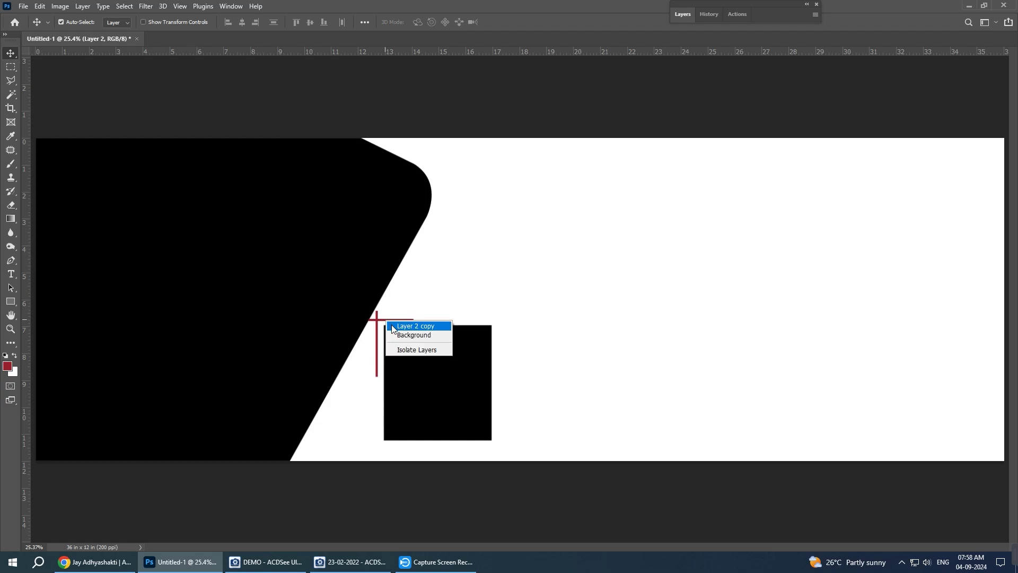
{"action": "left_click", "coordinate": [393, 328]}
- Duplicate the cross, rotate it 180° and place it at the square's bottom-right corner
{"action": "left_click_drag", "start_coordinate": [375, 353], "coordinate": [476, 359]}
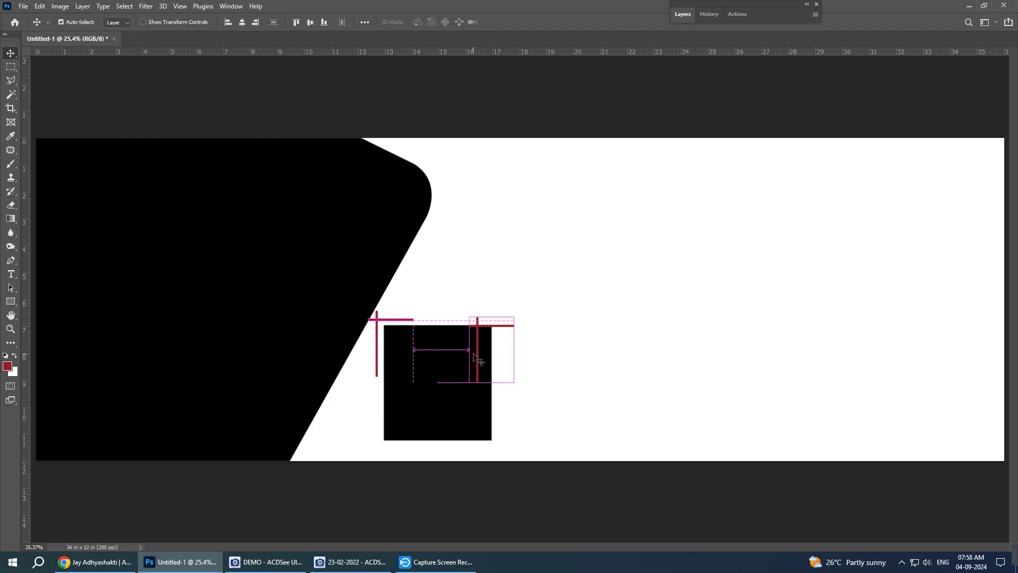
{"action": "key", "text": "ctrl+t"}
{"action": "right_click", "coordinate": [496, 352]}
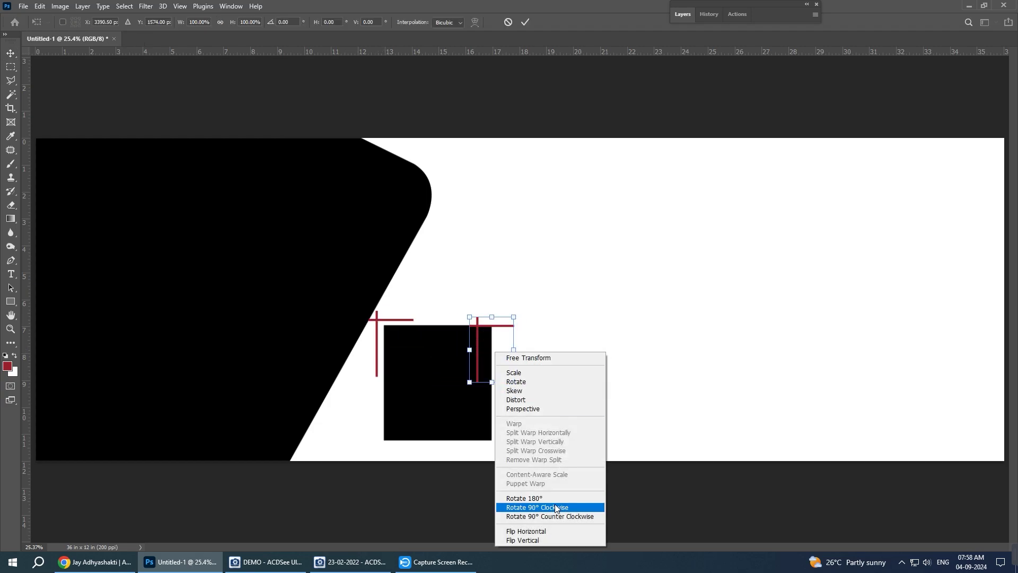
{"action": "left_click", "coordinate": [555, 506]}
{"action": "right_click", "coordinate": [489, 362]}
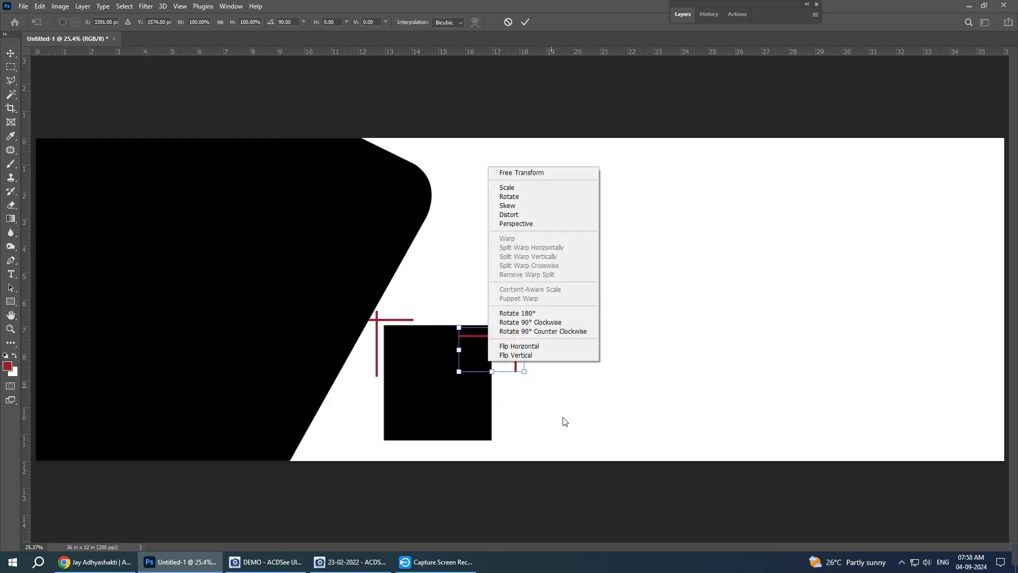
{"action": "left_click", "coordinate": [558, 324]}
{"action": "left_click_drag", "start_coordinate": [507, 351], "coordinate": [502, 424]}
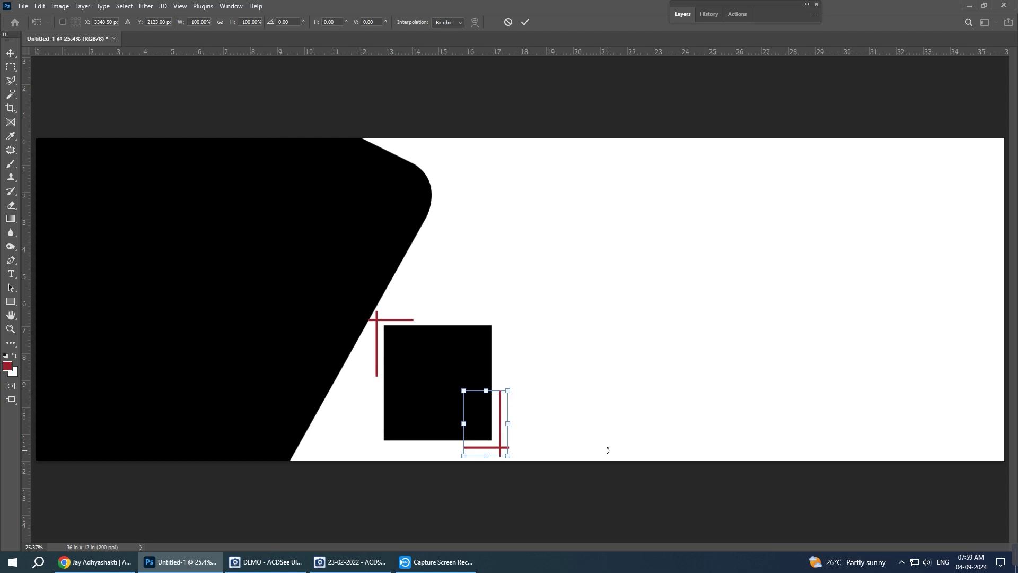
{"action": "key", "text": "Return"}
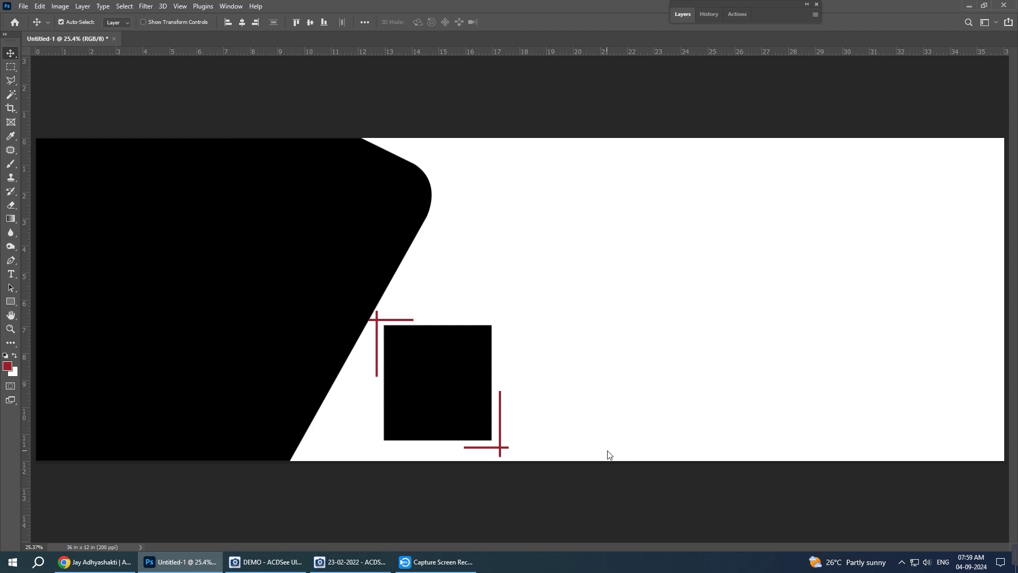
{"action": "key", "text": "Left"}
{"action": "key", "text": "Left"}
{"action": "key", "text": "Left"}
{"action": "key", "text": "Right"}
{"action": "key", "text": "Right"}
{"action": "key", "text": "Right"}
- Place vertical guides at about 17 in and 23.4 in on the white area
{"action": "mouse_move", "coordinate": [27, 332]}
{"action": "left_mouse_down"}
{"action": "mouse_move", "coordinate": [112, 344]}
{"action": "mouse_move", "coordinate": [525, 333]}
{"action": "mouse_move", "coordinate": [508, 331]}
{"action": "left_mouse_up"}
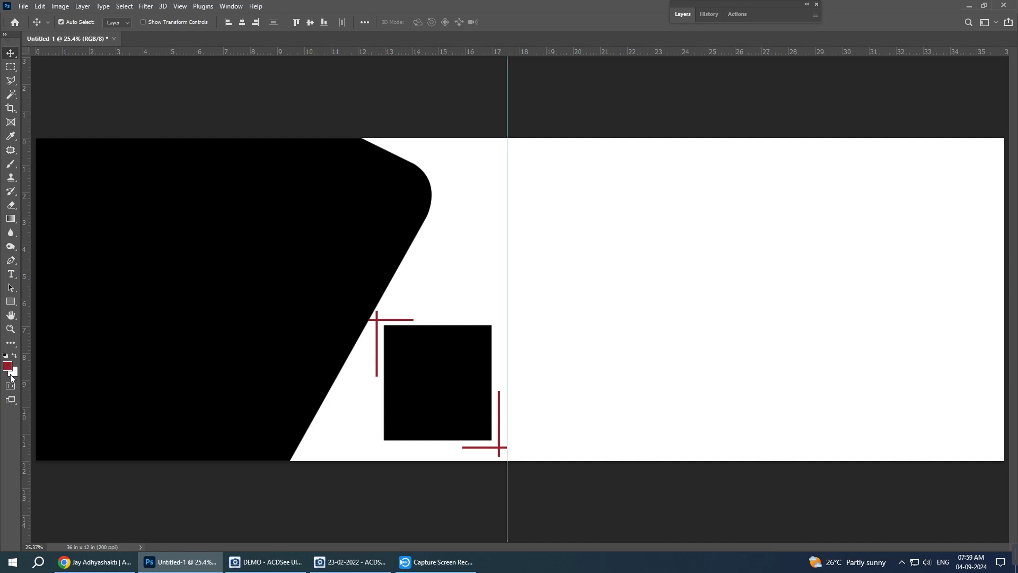
{"action": "mouse_move", "coordinate": [27, 384]}
{"action": "left_mouse_down"}
{"action": "mouse_move", "coordinate": [685, 384]}
{"action": "mouse_move", "coordinate": [669, 383]}
{"action": "left_mouse_up"}
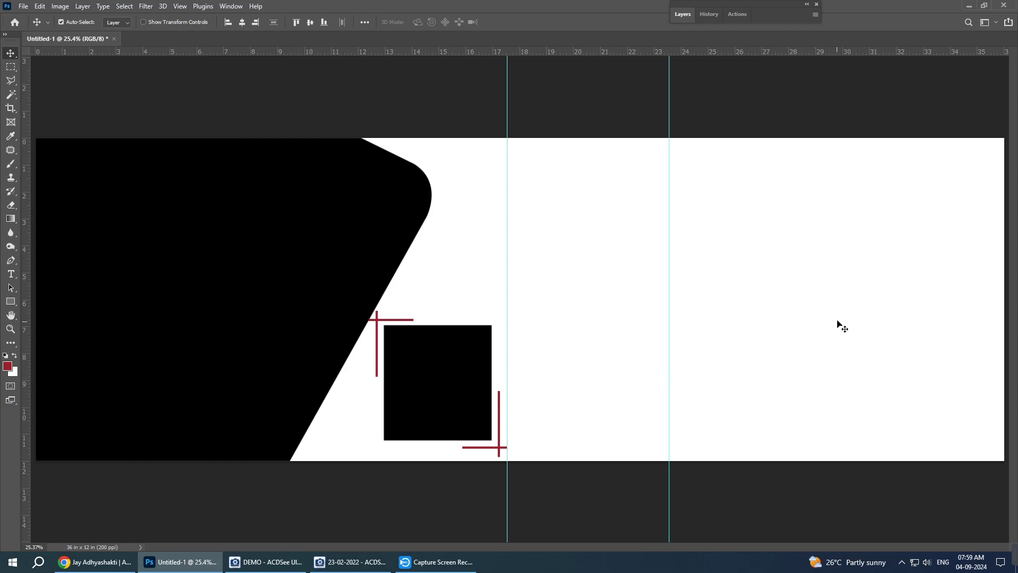
{"action": "key", "text": "m"}
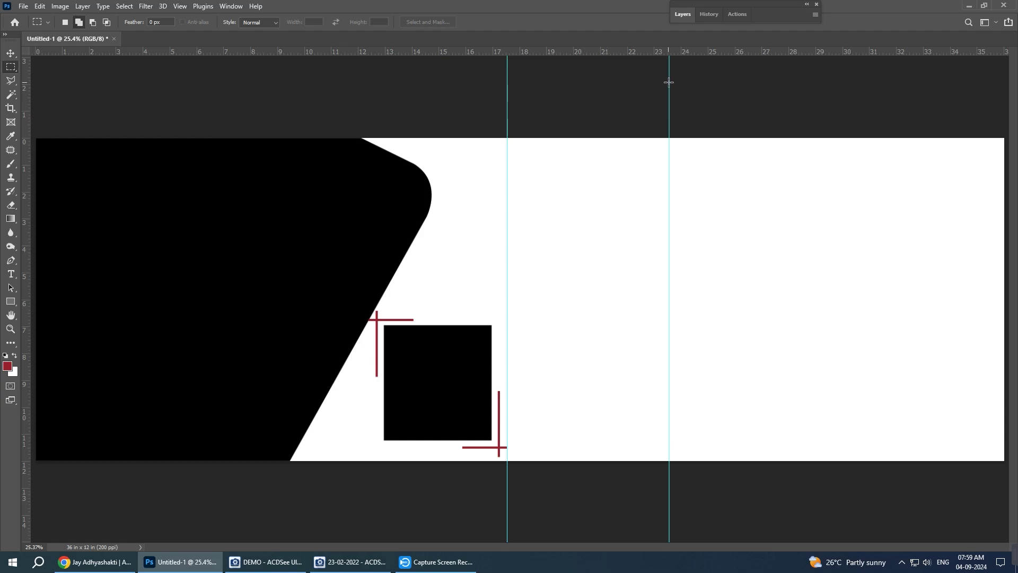
{"action": "key", "text": "v"}
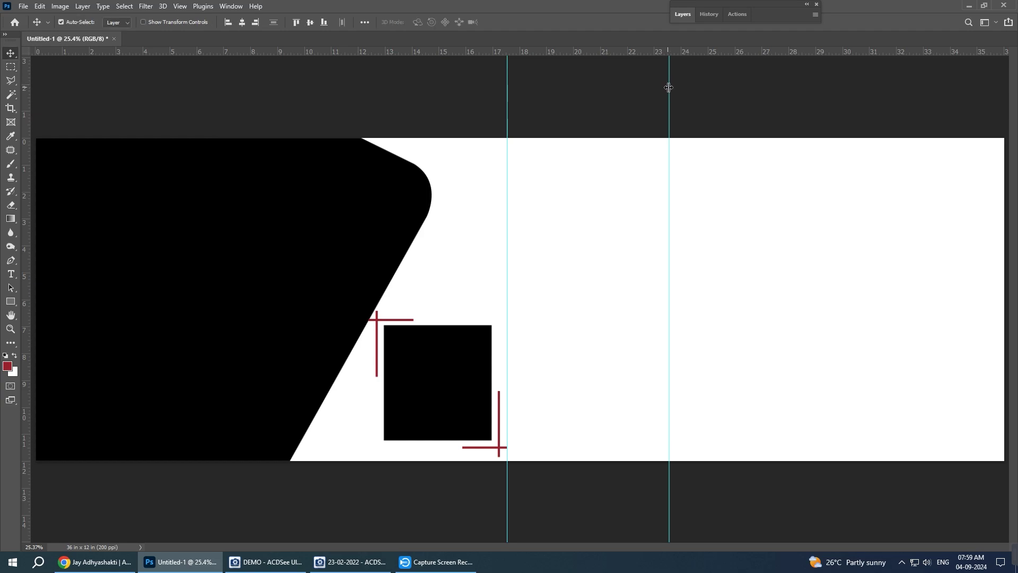
{"action": "left_click_drag", "start_coordinate": [668, 87], "coordinate": [665, 88]}
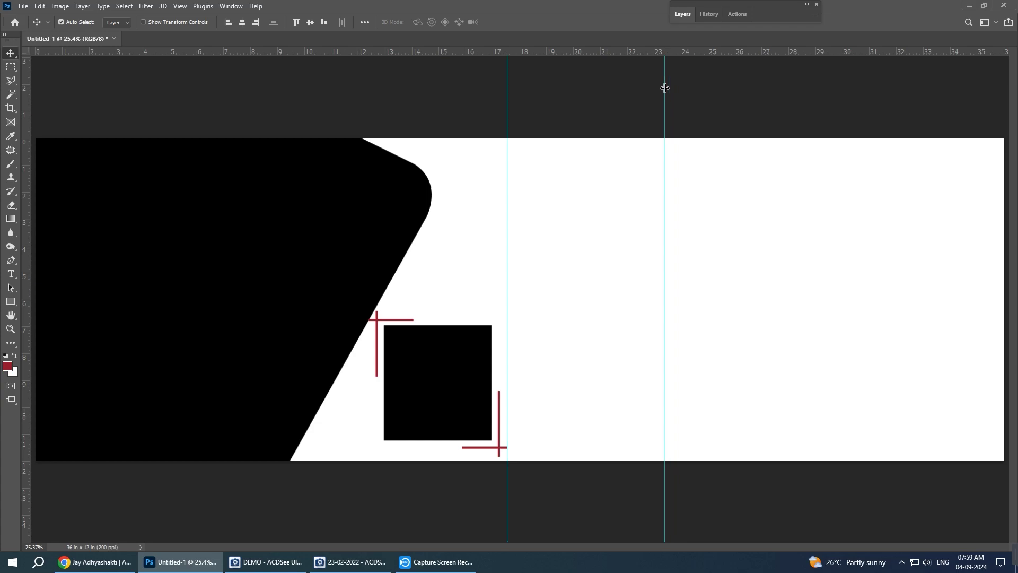
- Fill the full-height strip between the guides with black on new Layer 3
{"action": "key", "text": "m"}
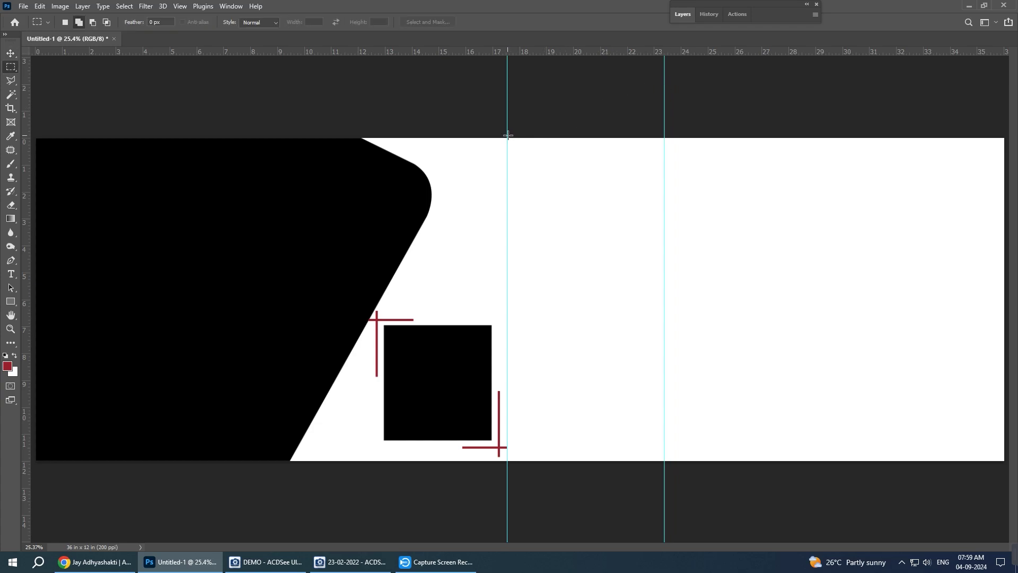
{"action": "left_click_drag", "start_coordinate": [508, 135], "coordinate": [664, 460]}
{"action": "key", "text": "ctrl+shift+n"}
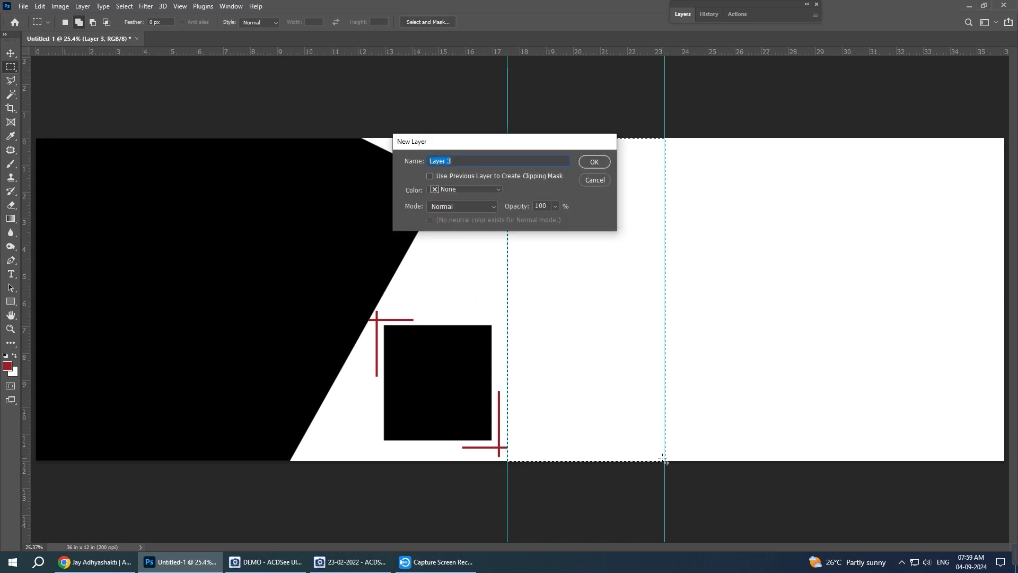
{"action": "key", "text": "Return"}
{"action": "key", "text": "alt+BackSpace"}
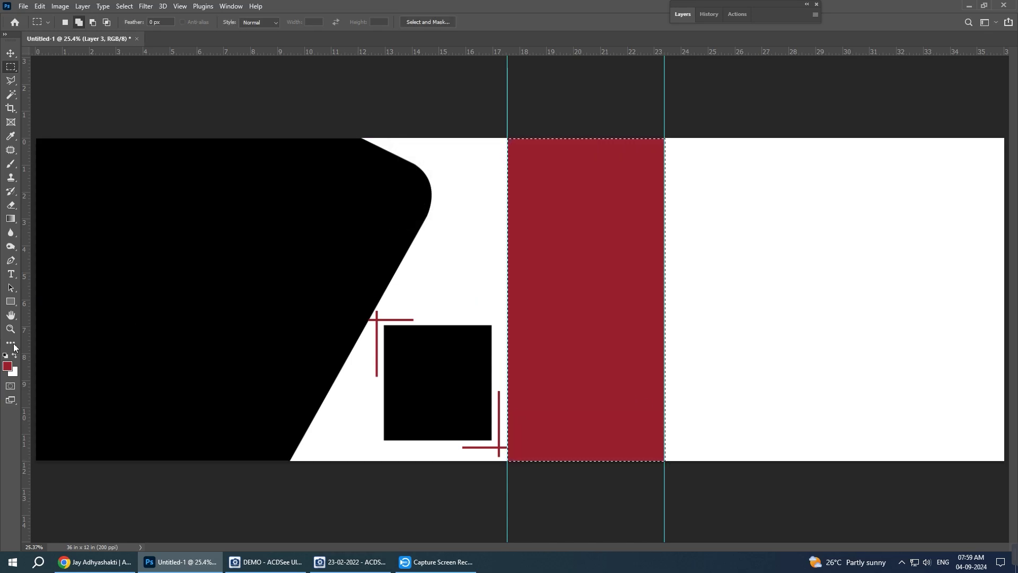
{"action": "left_click", "coordinate": [6, 355]}
{"action": "key", "text": "alt+BackSpace"}
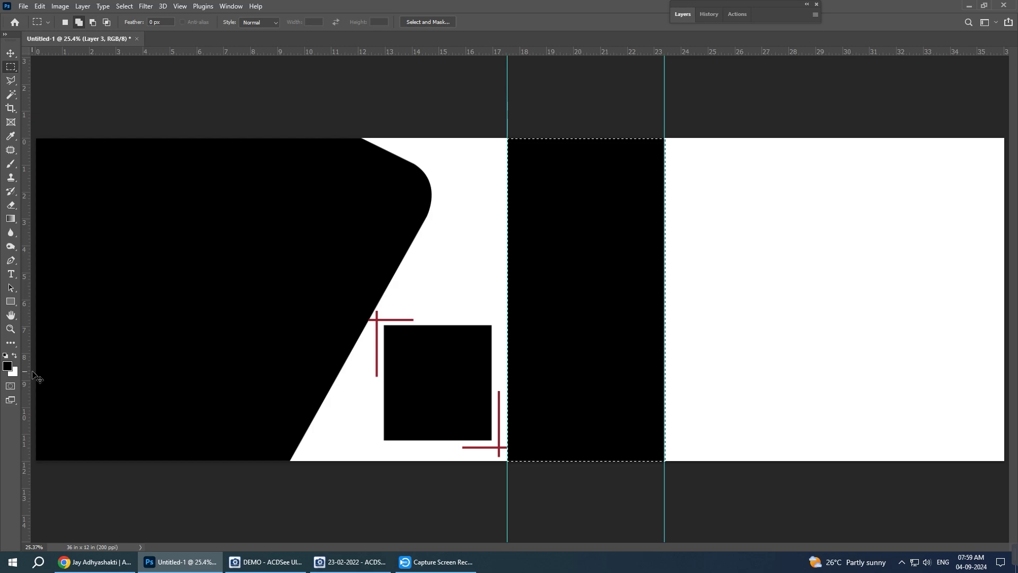
{"action": "key", "text": "ctrl+d"}
- Drag both guides off the canvas and select the Background layer
{"action": "key", "text": "v"}
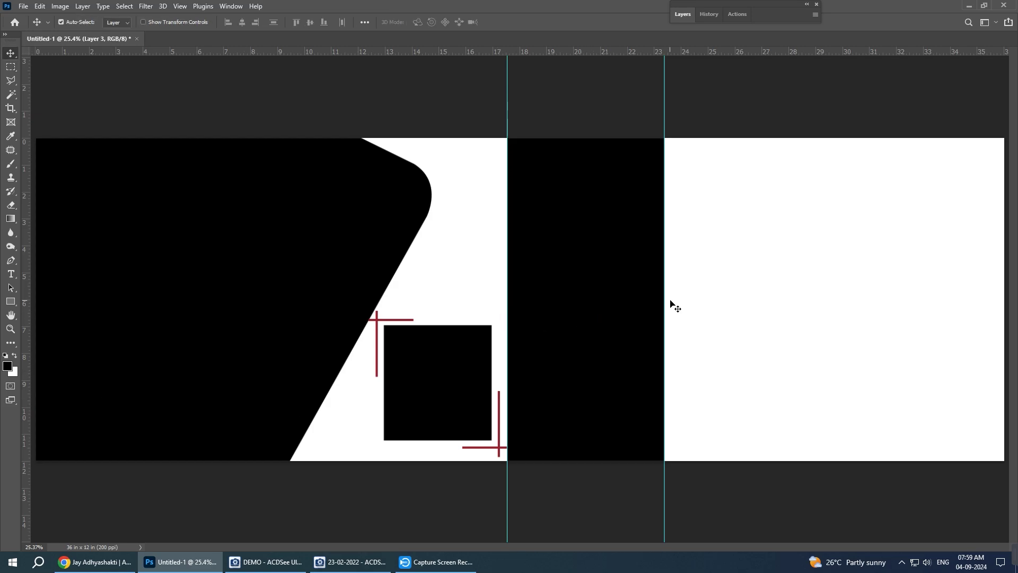
{"action": "left_click_drag", "start_coordinate": [664, 299], "coordinate": [1011, 259]}
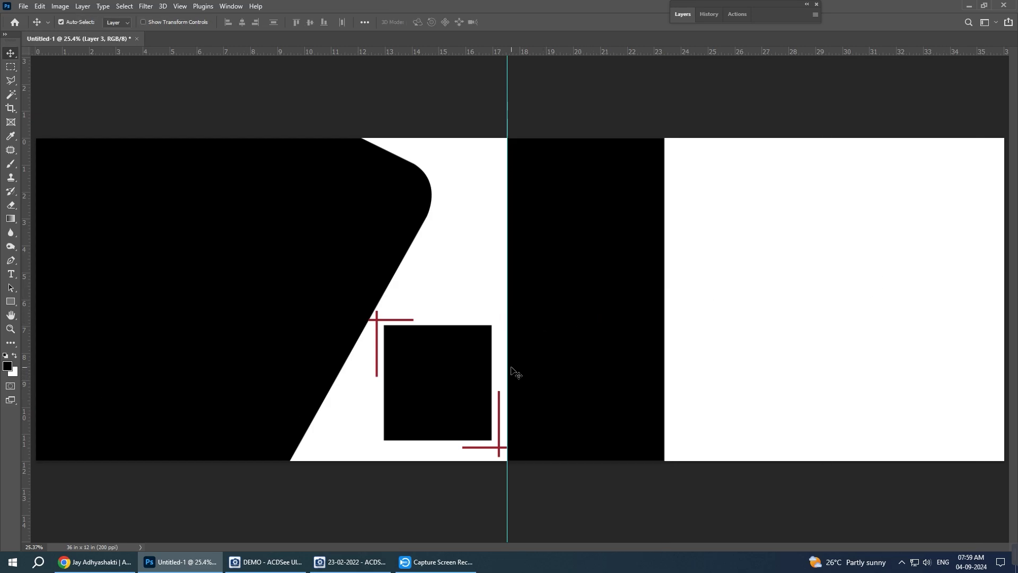
{"action": "left_click_drag", "start_coordinate": [508, 366], "coordinate": [2, 330]}
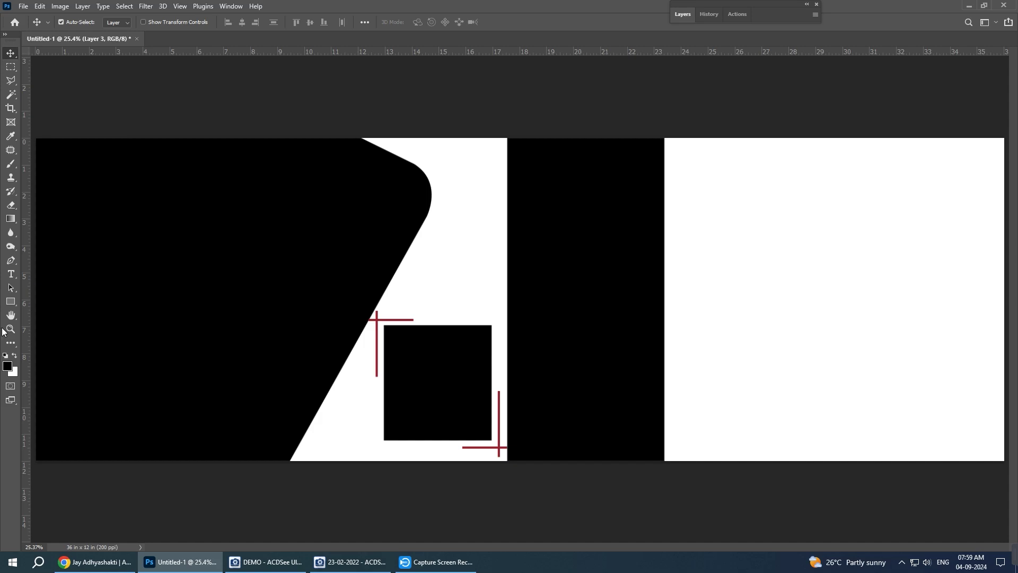
{"action": "right_click", "coordinate": [795, 318]}
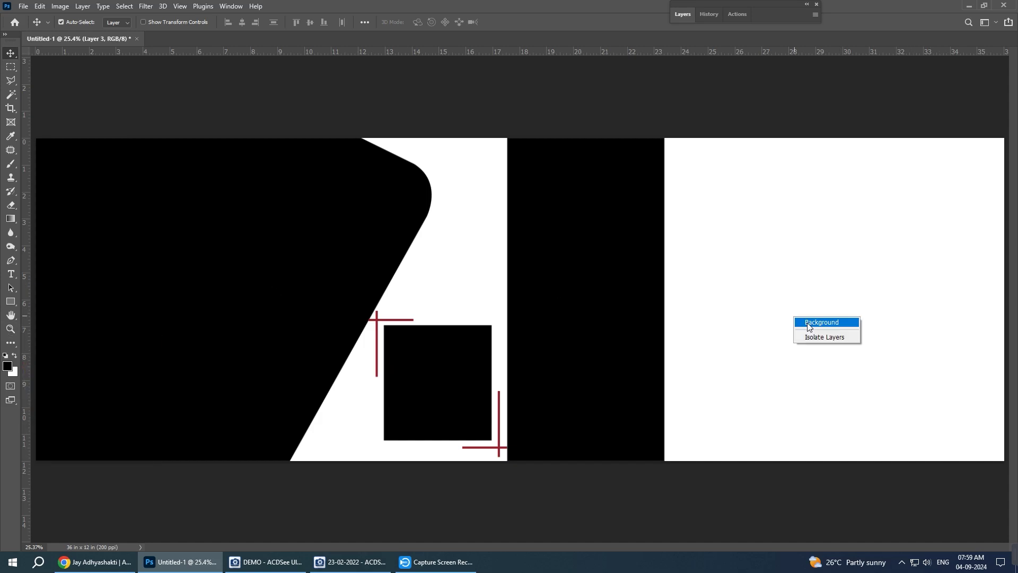
{"action": "left_click", "coordinate": [808, 323]}
- Browse ACDSee's design thumbnails, then return to the banner document
{"action": "left_click", "coordinate": [289, 565]}
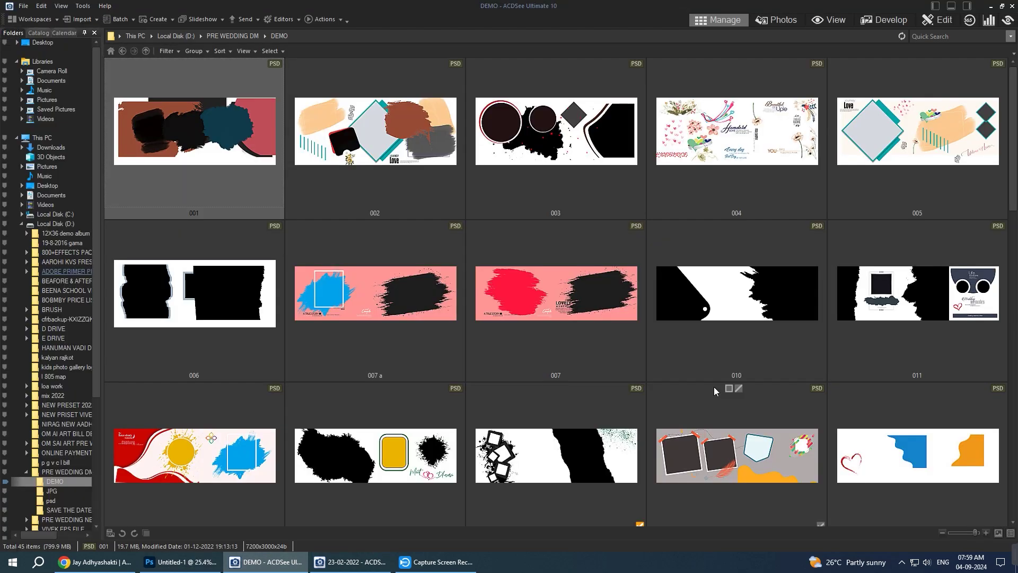
{"action": "scroll", "coordinate": [869, 432], "scroll_direction": "down", "scroll_amount": 3}
{"action": "scroll", "coordinate": [869, 432], "scroll_direction": "down", "scroll_amount": 3}
{"action": "scroll", "coordinate": [869, 434], "scroll_direction": "up", "scroll_amount": 5}
{"action": "scroll", "coordinate": [869, 434], "scroll_direction": "up", "scroll_amount": 3}
{"action": "left_click", "coordinate": [207, 562]}
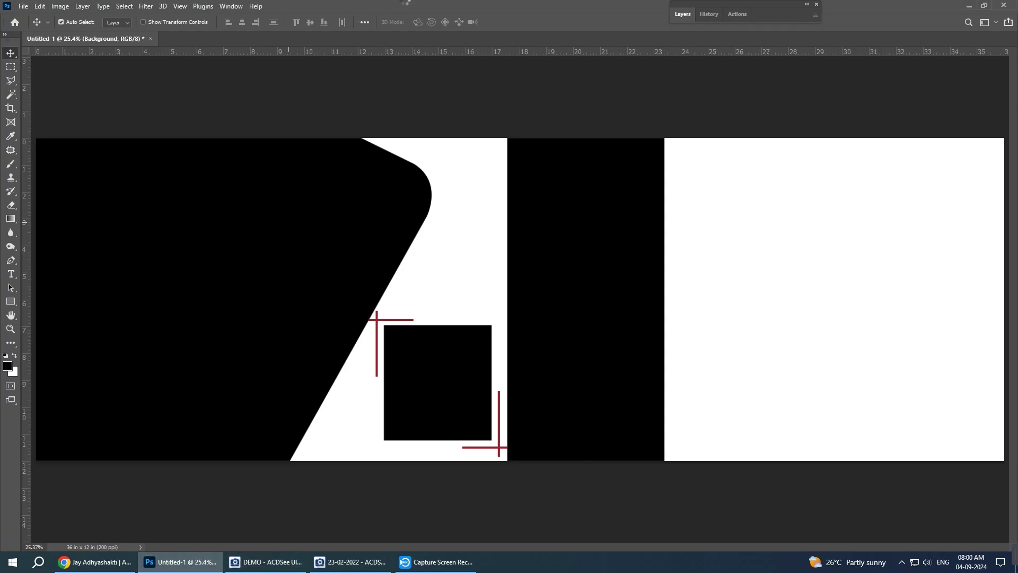
- Copy 001.psd's teal paint blot onto the banner's right white panel, then close 001.psd
{"action": "left_click_drag", "start_coordinate": [202, 549], "coordinate": [223, 40]}
{"action": "mouse_move", "coordinate": [666, 271]}
{"action": "left_mouse_down"}
{"action": "mouse_move", "coordinate": [133, 79]}
{"action": "mouse_move", "coordinate": [126, 46]}
{"action": "left_mouse_up"}
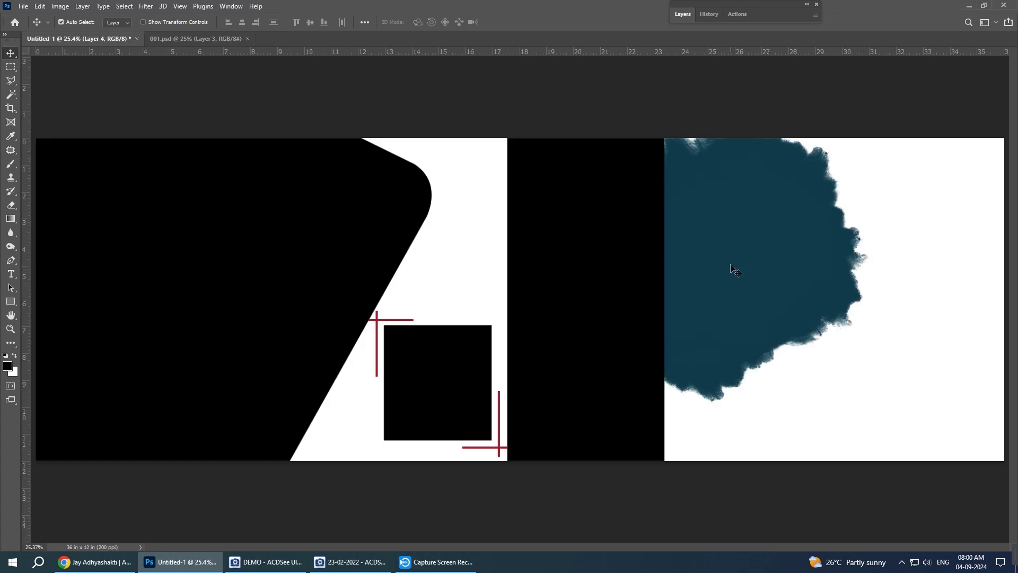
{"action": "left_click_drag", "start_coordinate": [730, 287], "coordinate": [862, 306]}
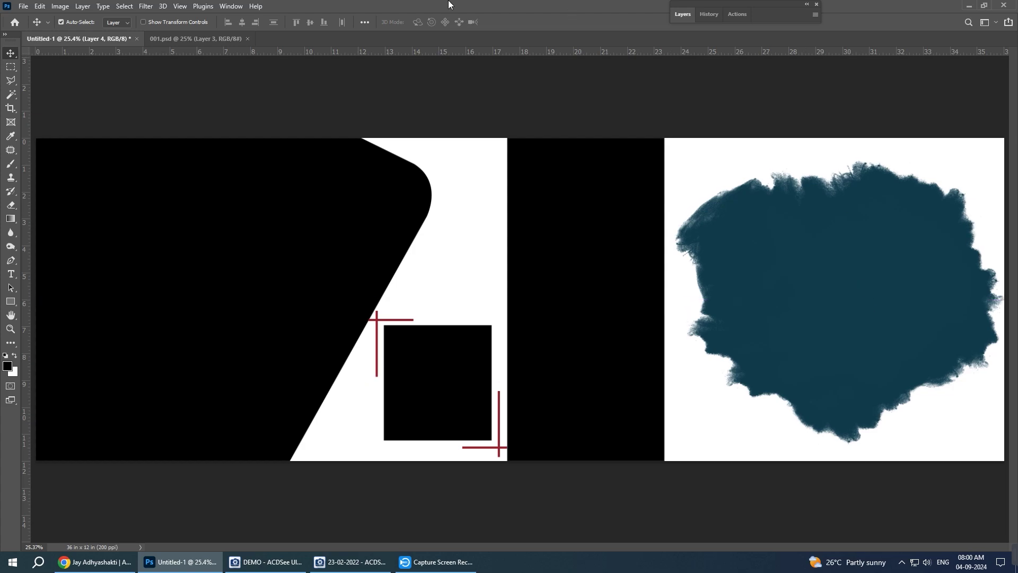
{"action": "left_click", "coordinate": [247, 38]}
- Browse the beach photos and demo designs in ACDSee, then return to the banner
{"action": "left_click", "coordinate": [339, 562]}
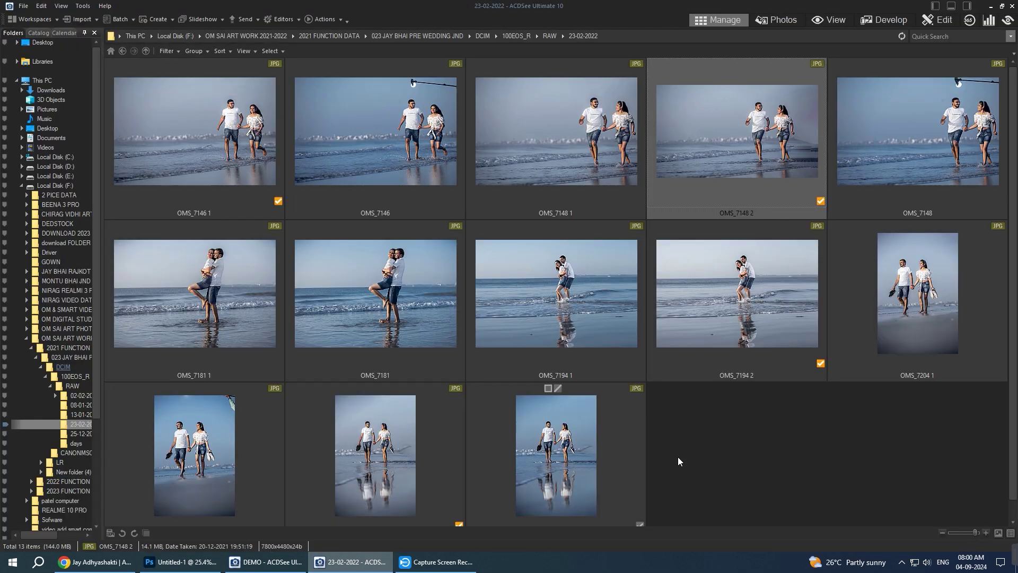
{"action": "left_click", "coordinate": [285, 562]}
{"action": "scroll", "coordinate": [555, 415], "scroll_direction": "down", "scroll_amount": 5}
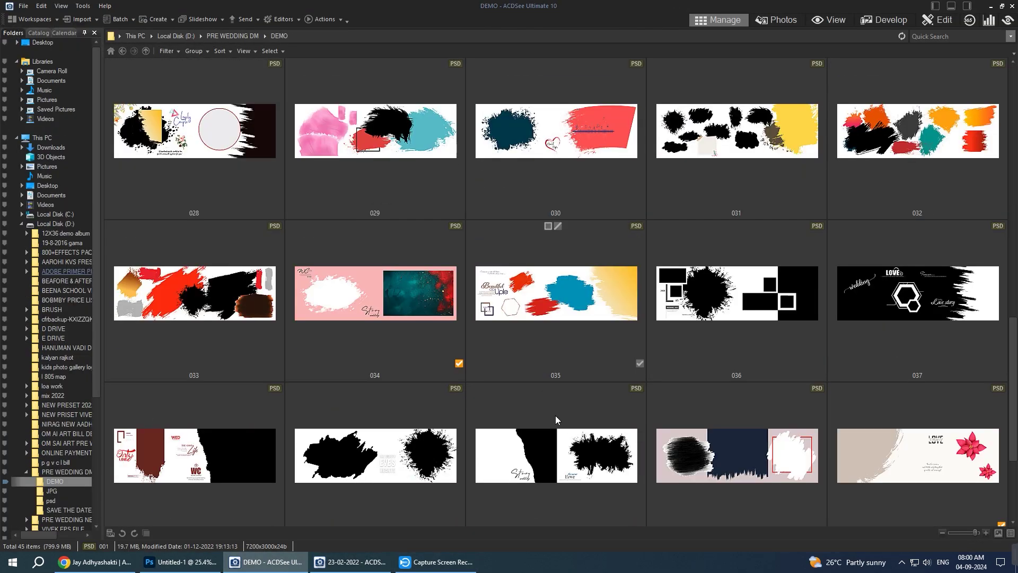
{"action": "scroll", "coordinate": [642, 431], "scroll_direction": "down", "scroll_amount": 5}
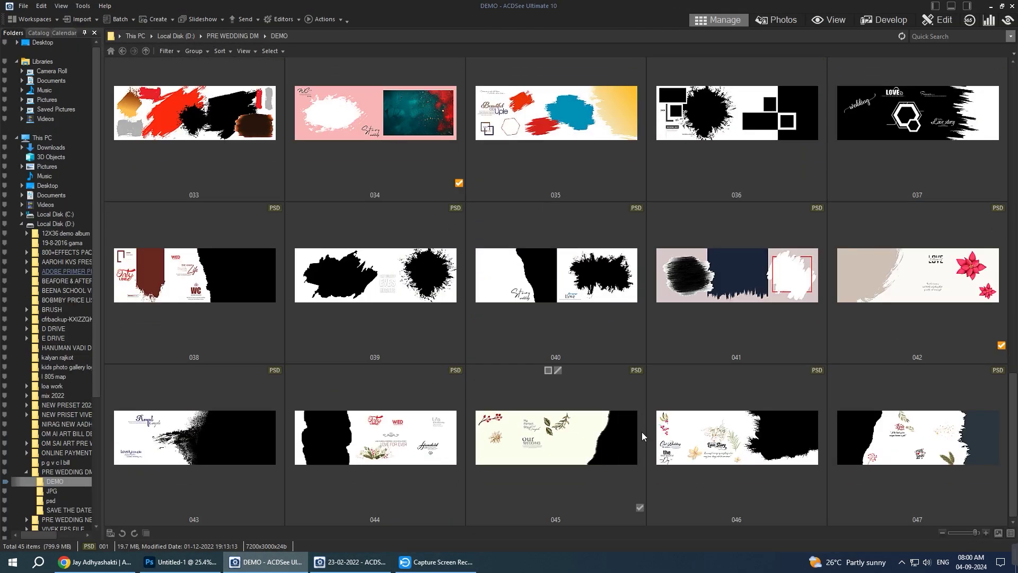
{"action": "left_click", "coordinate": [181, 562]}
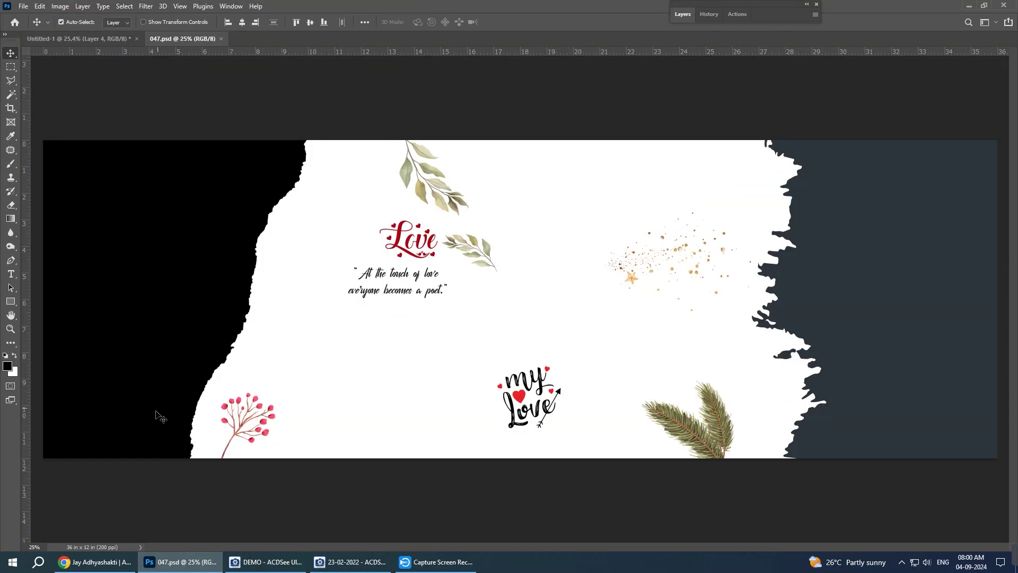
- Copy 047's red berry branch onto the banner's bottom, near the square frame
{"action": "left_click_drag", "start_coordinate": [265, 414], "coordinate": [119, 47]}
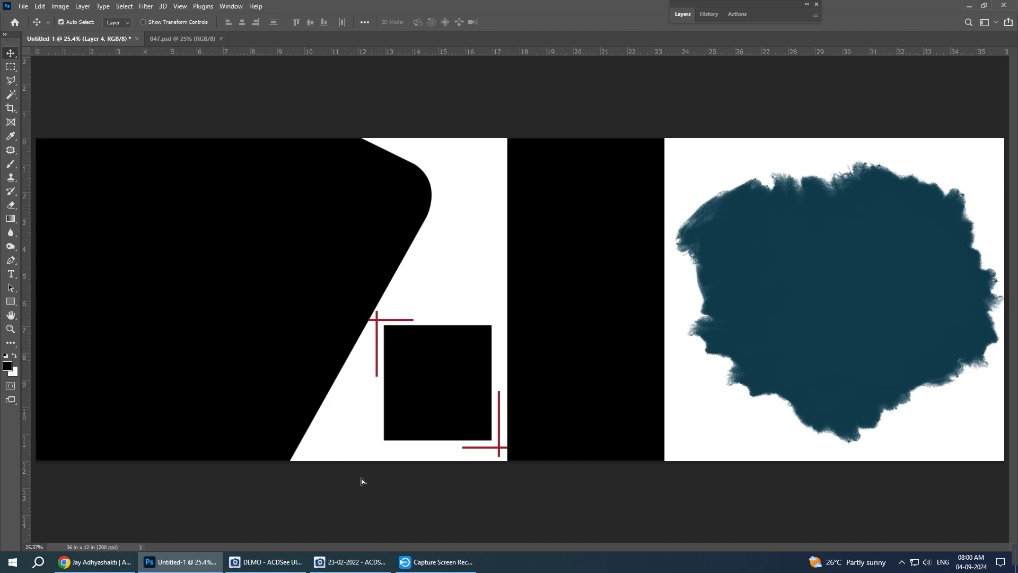
{"action": "left_click_drag", "start_coordinate": [117, 41], "coordinate": [362, 482]}
{"action": "key", "text": "ctrl"}
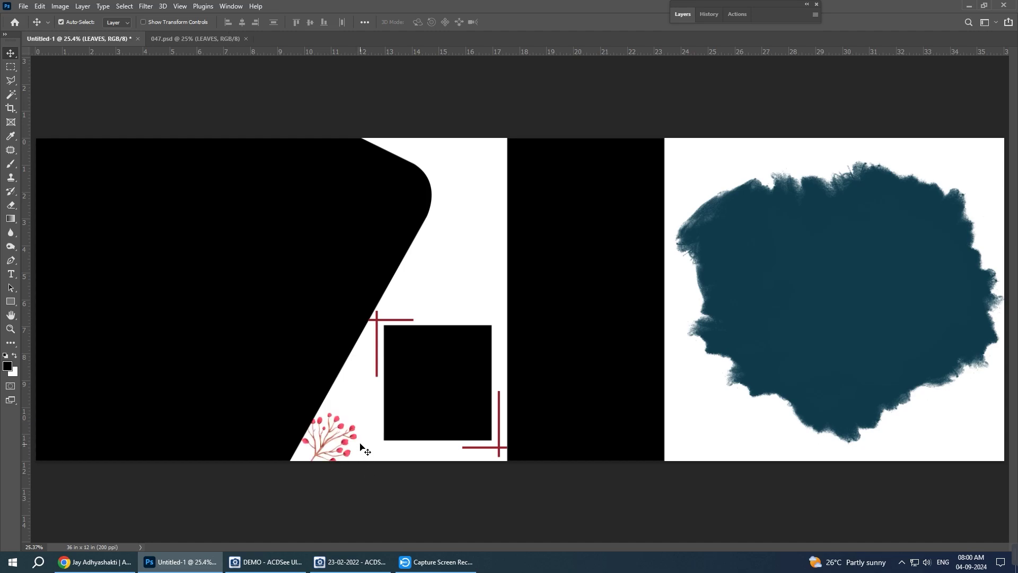
{"action": "left_click_drag", "start_coordinate": [353, 439], "coordinate": [368, 428]}
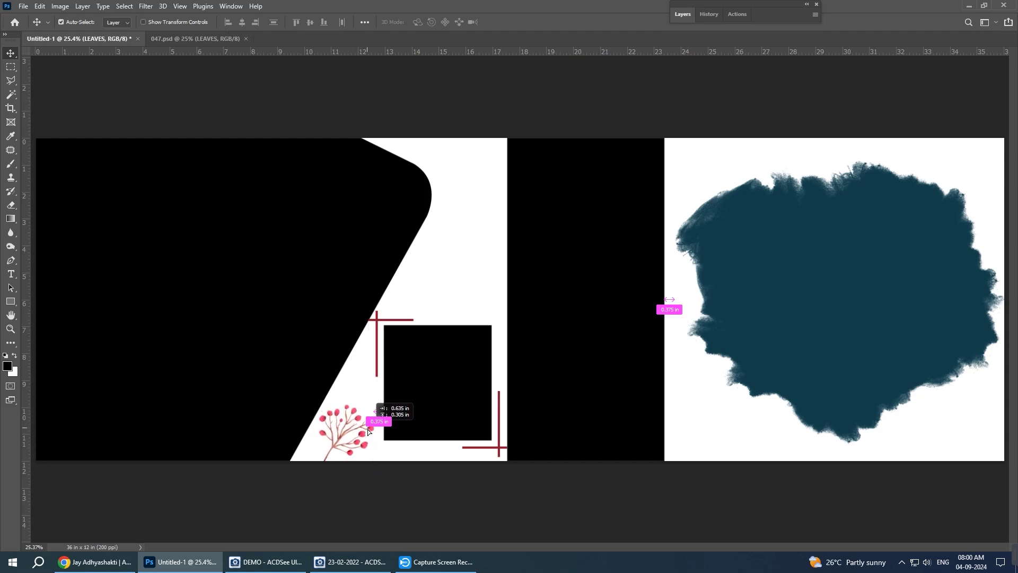
- Place 047's red Love lettering above the square frame, nudged right and up
{"action": "left_click", "coordinate": [231, 37]}
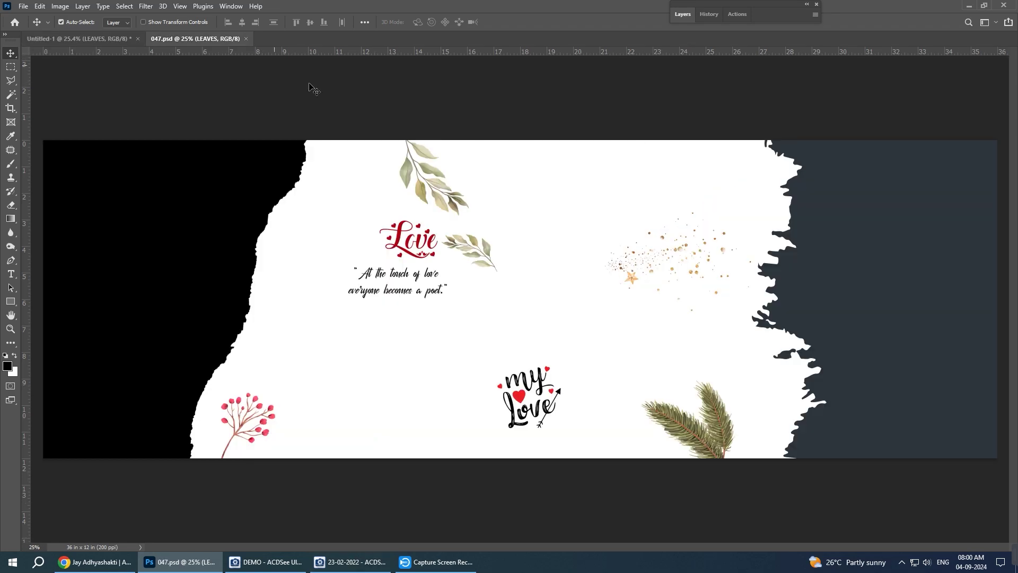
{"action": "mouse_move", "coordinate": [424, 256]}
{"action": "left_mouse_down"}
{"action": "mouse_move", "coordinate": [130, 45]}
{"action": "mouse_move", "coordinate": [399, 214]}
{"action": "left_mouse_up"}
{"action": "left_click_drag", "start_coordinate": [492, 307], "coordinate": [493, 307]}
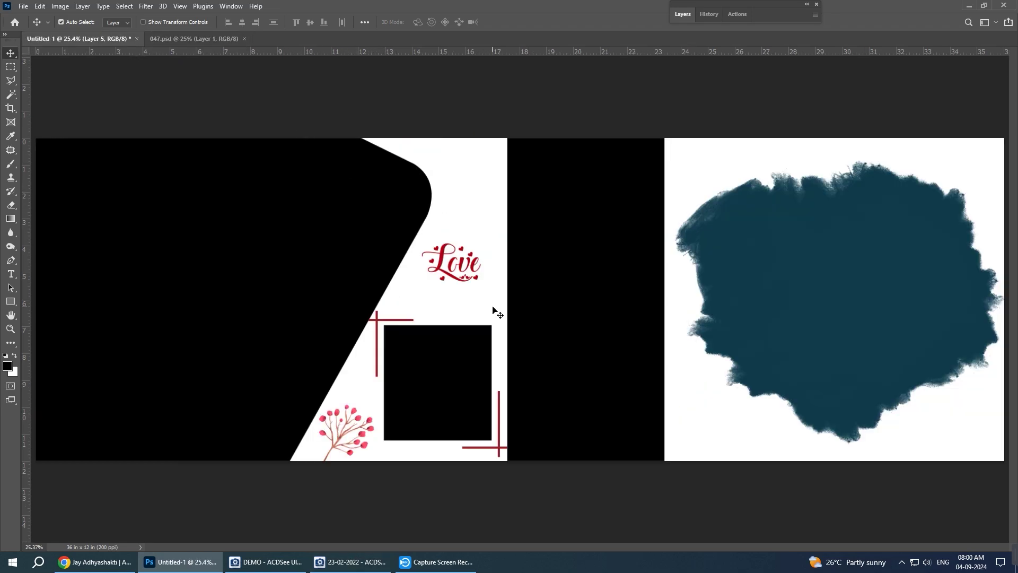
{"action": "key", "text": "shift+Right"}
{"action": "key", "text": "shift+Right"}
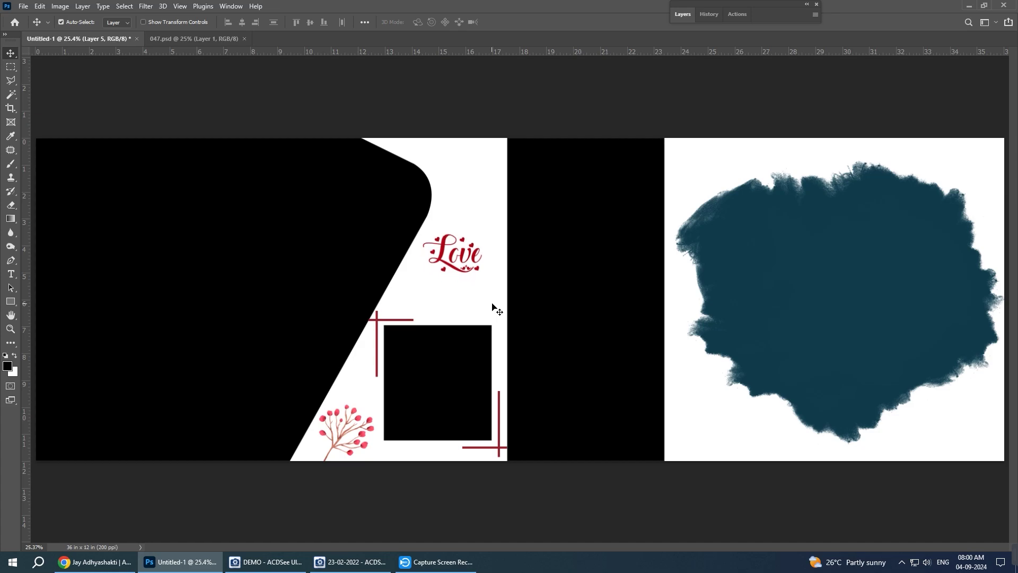
{"action": "key", "text": "shift+Up"}
{"action": "key", "text": "shift+Right"}
{"action": "key", "text": "shift+Right"}
{"action": "key", "text": "shift+Up"}
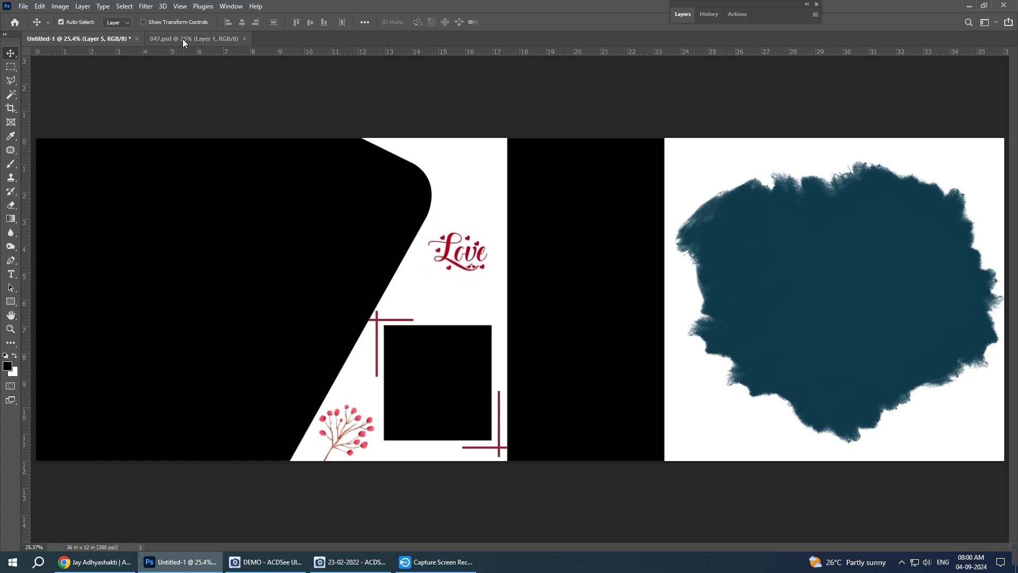
{"action": "left_click", "coordinate": [182, 39]}
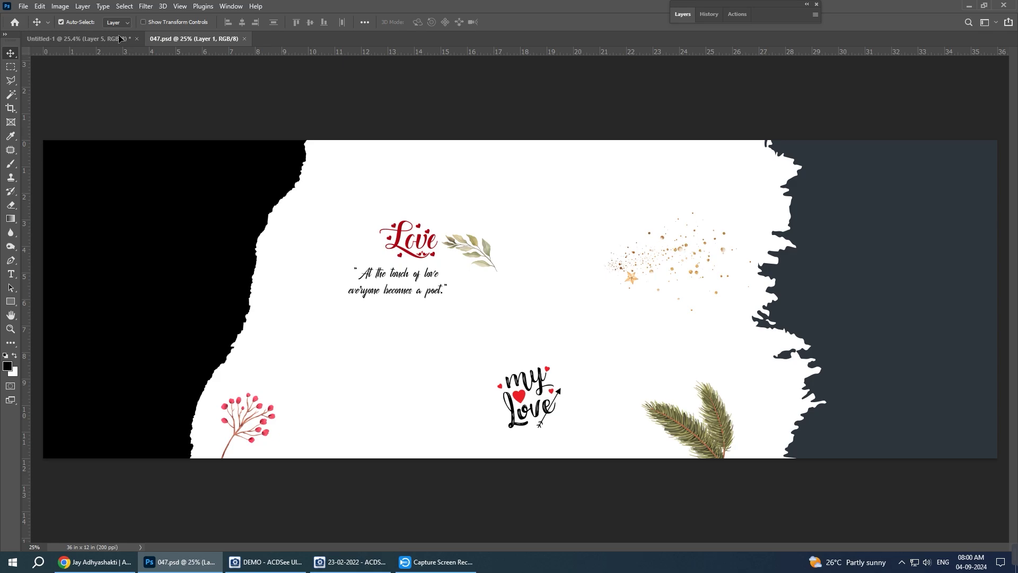
- Add 047's green leaves at the top and set the quote just beneath the Love lettering
{"action": "mouse_move", "coordinate": [163, 70]}
{"action": "left_mouse_down"}
{"action": "mouse_move", "coordinate": [475, 206]}
{"action": "mouse_move", "coordinate": [455, 186]}
{"action": "left_mouse_up"}
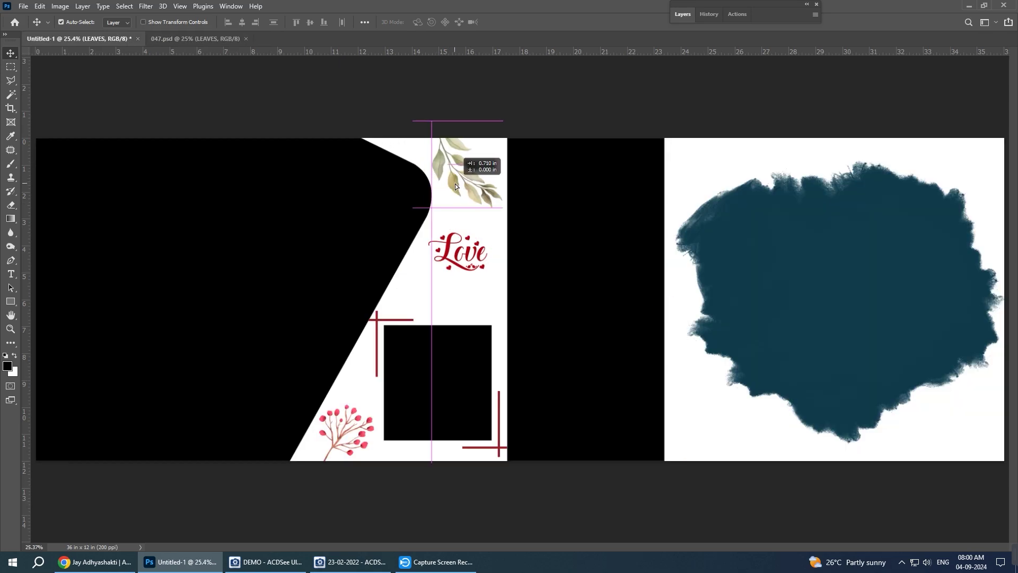
{"action": "left_click", "coordinate": [164, 41]}
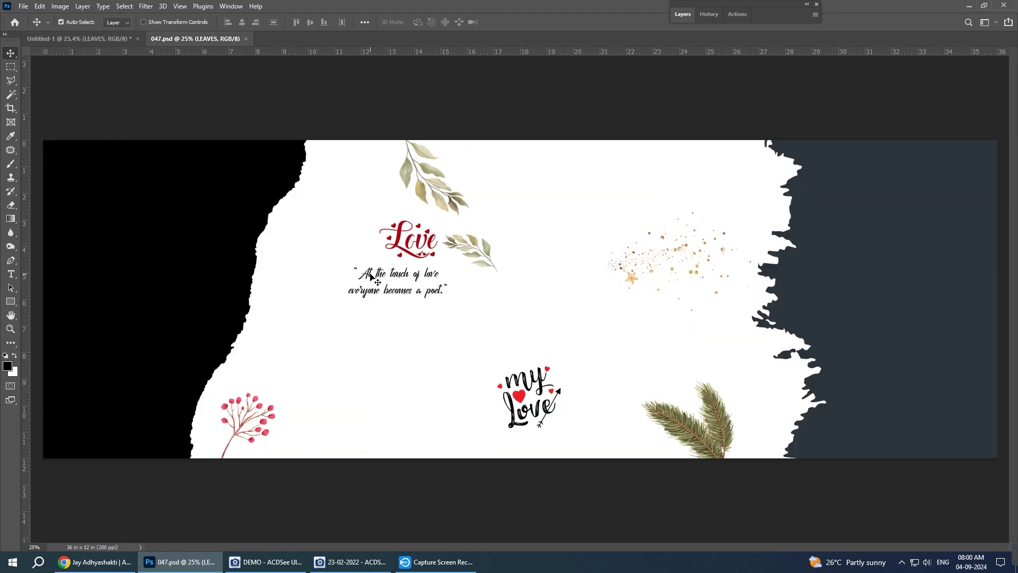
{"action": "mouse_move", "coordinate": [371, 277]}
{"action": "left_mouse_down"}
{"action": "mouse_move", "coordinate": [408, 263]}
{"action": "mouse_move", "coordinate": [465, 314]}
{"action": "left_mouse_up"}
{"action": "key", "text": "shift+Right"}
{"action": "key", "text": "shift+Right"}
{"action": "key", "text": "shift+Right"}
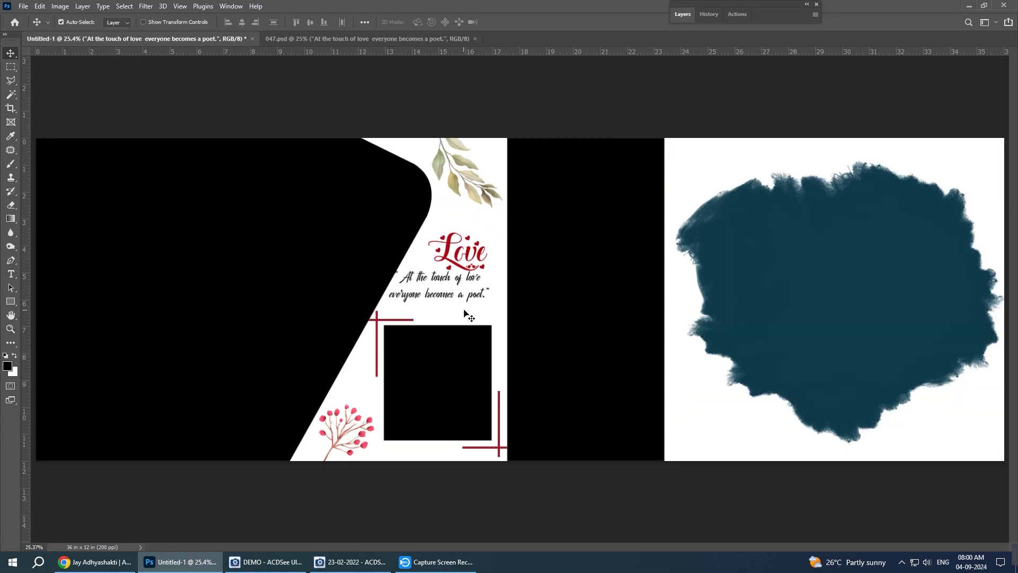
{"action": "key", "text": "shift+Down"}
{"action": "key", "text": "shift+Down"}
{"action": "key", "text": "shift+Down"}
{"action": "key", "text": "shift+Down"}
{"action": "key", "text": "shift+Down"}
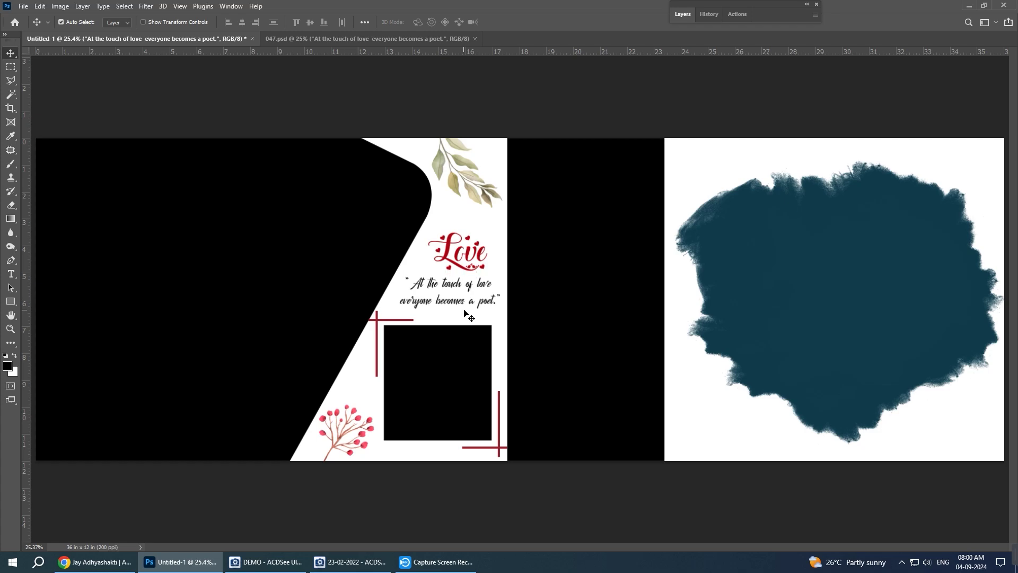
{"action": "key", "text": "shift+Down"}
{"action": "left_click_drag", "start_coordinate": [445, 257], "coordinate": [446, 236]}
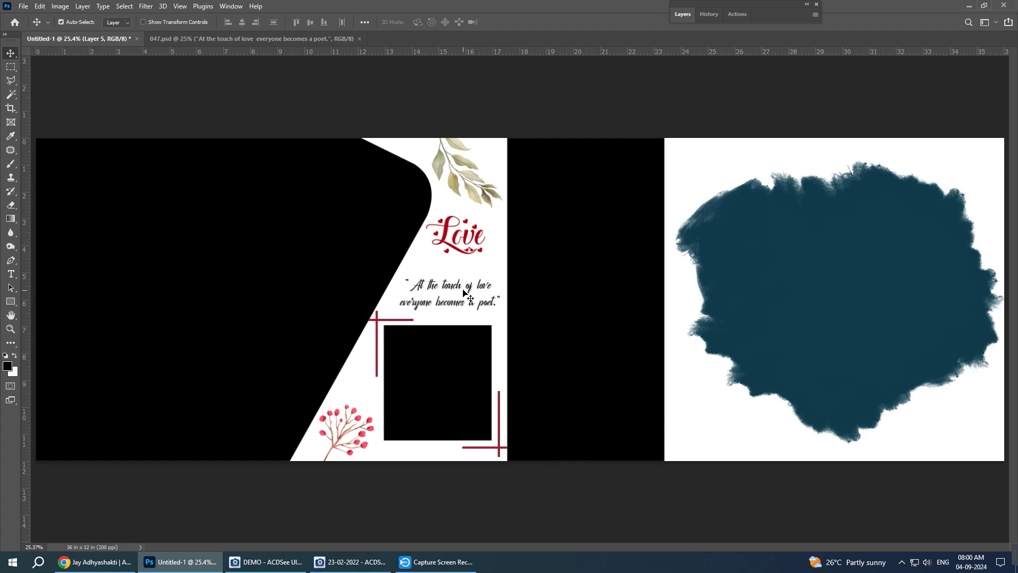
{"action": "left_click_drag", "start_coordinate": [460, 287], "coordinate": [460, 272]}
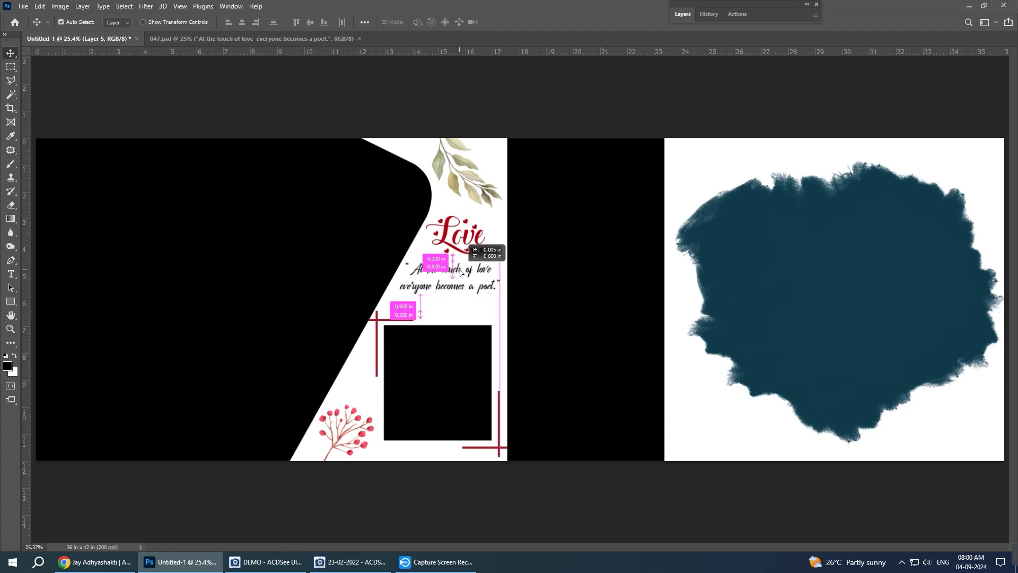
- Copy 047's small leaf sprig below the quote, nudged right and down
{"action": "left_click", "coordinate": [293, 39]}
{"action": "left_click", "coordinate": [518, 268]}
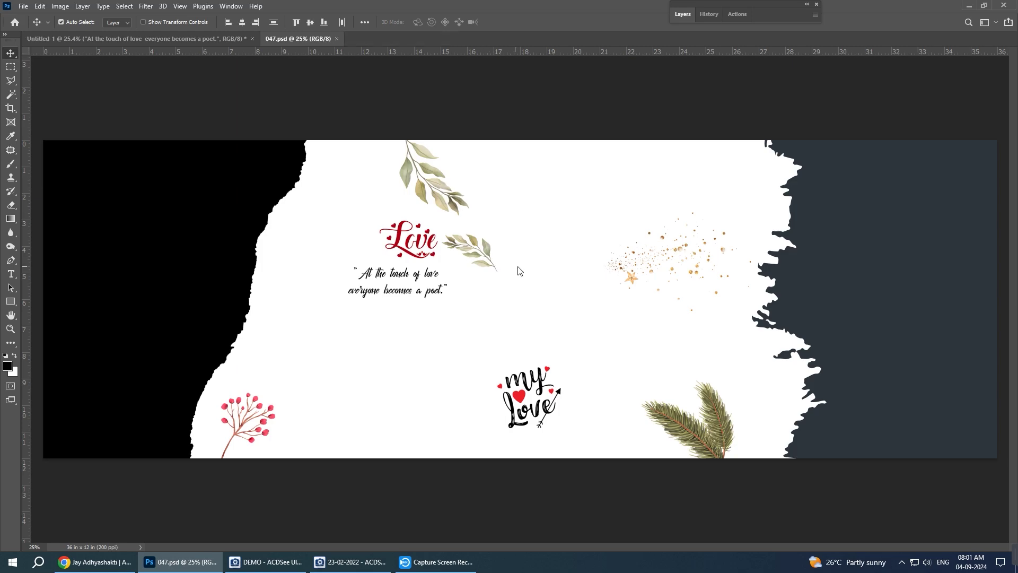
{"action": "left_click_drag", "start_coordinate": [486, 254], "coordinate": [386, 188]}
{"action": "left_click", "coordinate": [132, 39]}
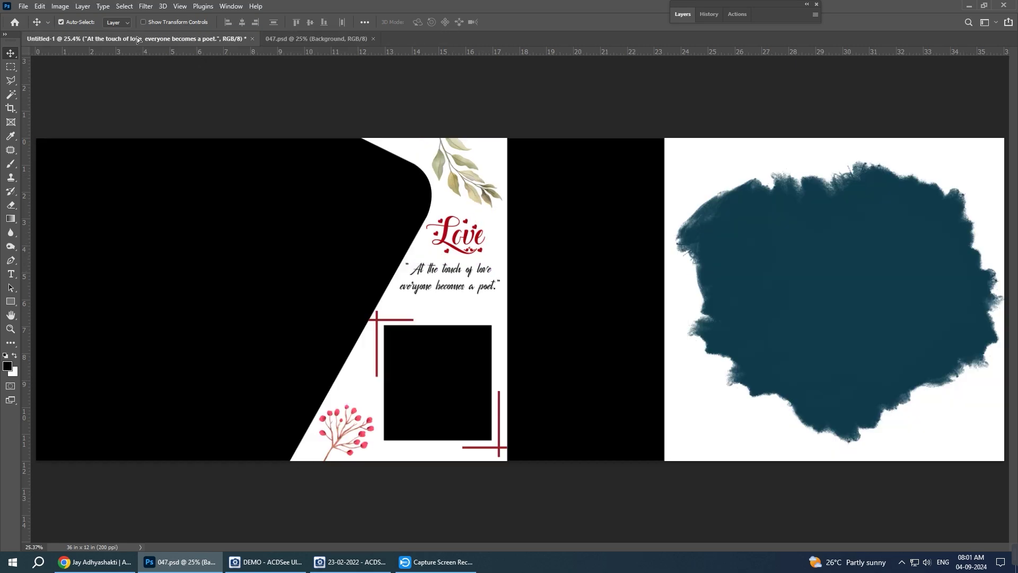
{"action": "left_click_drag", "start_coordinate": [492, 327], "coordinate": [498, 342]}
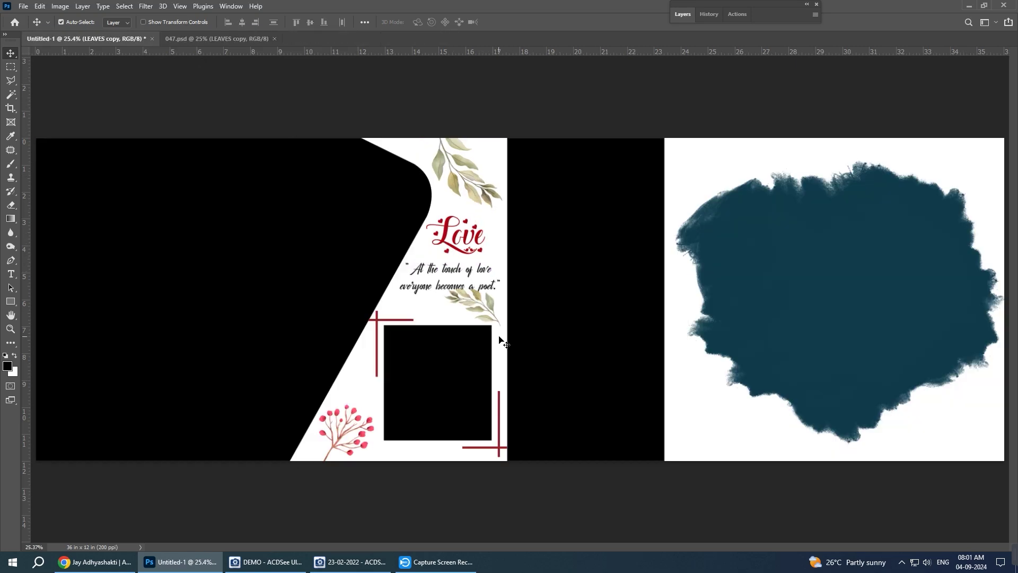
{"action": "key", "text": "shift+Right"}
{"action": "key", "text": "shift+Right"}
{"action": "key", "text": "shift+Right"}
{"action": "key", "text": "shift+Down"}
{"action": "key", "text": "shift+Right"}
{"action": "key", "text": "shift+Right"}
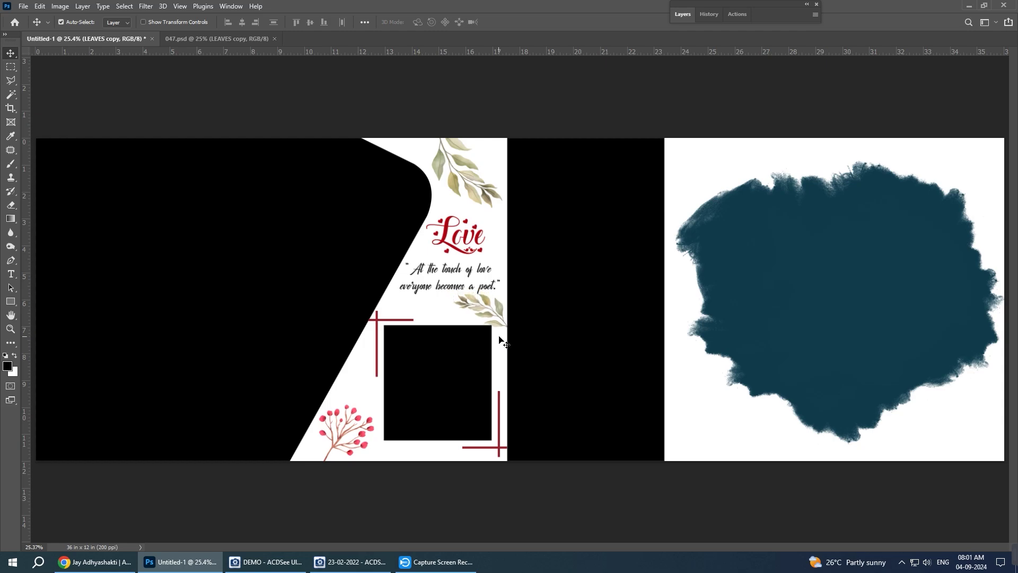
{"action": "key", "text": "shift+Down"}
{"action": "key", "text": "shift+Down"}
{"action": "key", "text": "shift+Right"}
{"action": "key", "text": "shift+Right"}
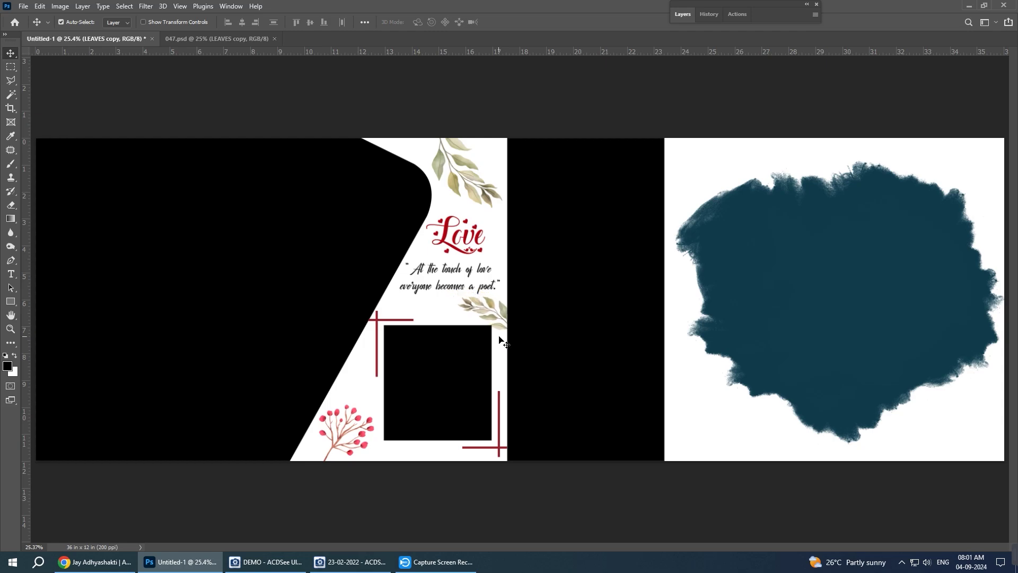
{"action": "key", "text": "shift+Down"}
{"action": "key", "text": "shift+Right"}
{"action": "key", "text": "shift+Right"}
- Select the quote text layer and nudge it right and up
{"action": "right_click", "coordinate": [432, 272]}
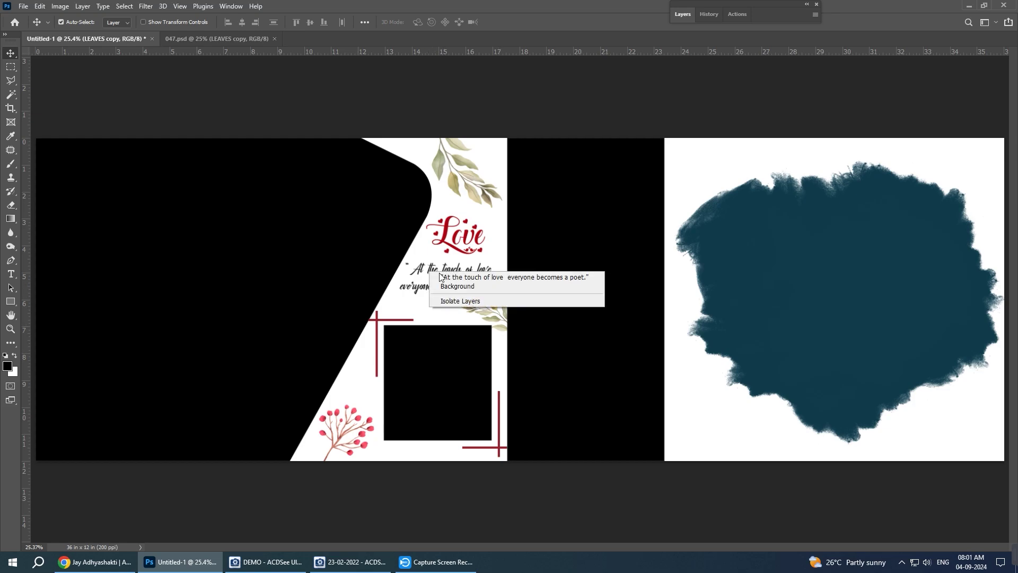
{"action": "left_click", "coordinate": [457, 277]}
{"action": "key", "text": "shift+Up"}
{"action": "key", "text": "shift+Right"}
{"action": "key", "text": "shift+Right"}
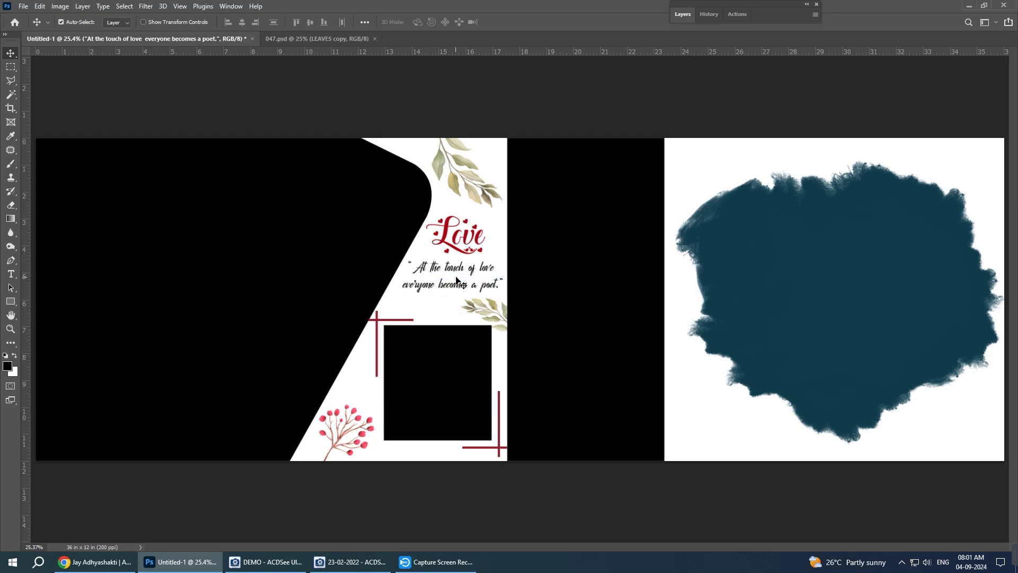
- Select the Love title's layer and nudge it slightly right
{"action": "right_click", "coordinate": [453, 238]}
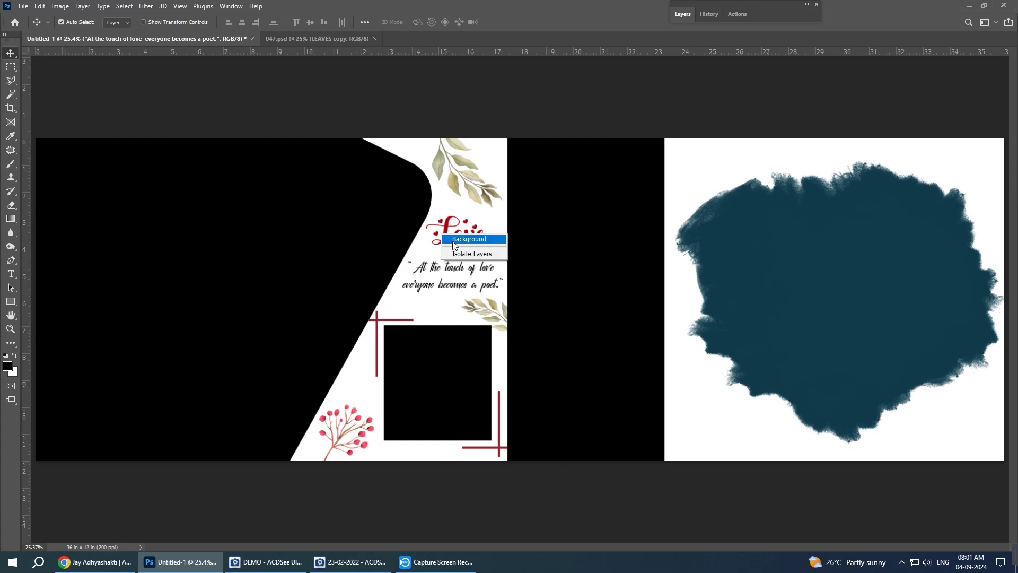
{"action": "left_click", "coordinate": [453, 238]}
{"action": "right_click", "coordinate": [453, 241]}
{"action": "left_click", "coordinate": [456, 239]}
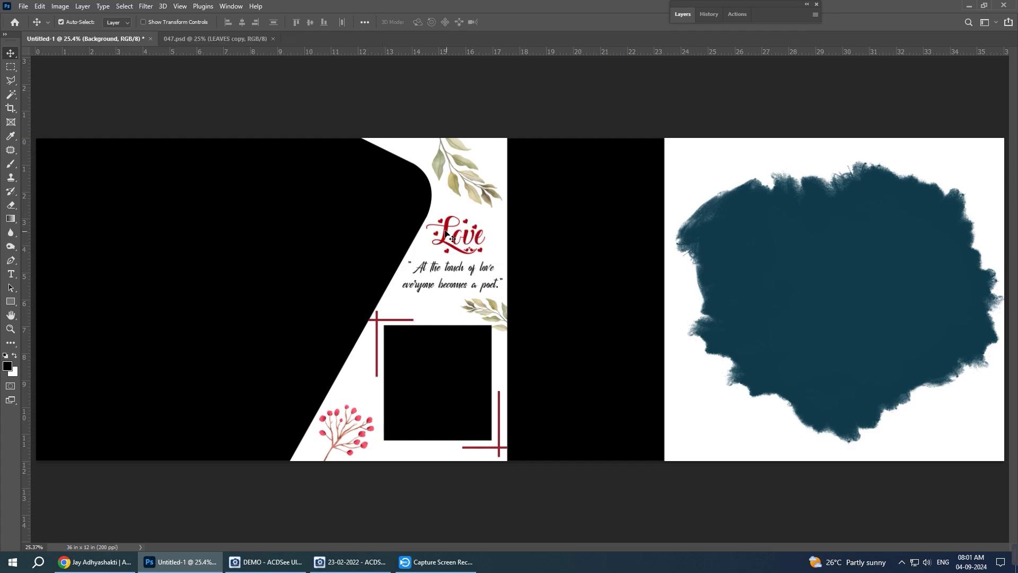
{"action": "right_click", "coordinate": [453, 241]}
{"action": "left_click", "coordinate": [461, 237]}
{"action": "key", "text": "shift+Right"}
{"action": "key", "text": "shift+Right"}
{"action": "key", "text": "shift+Right"}
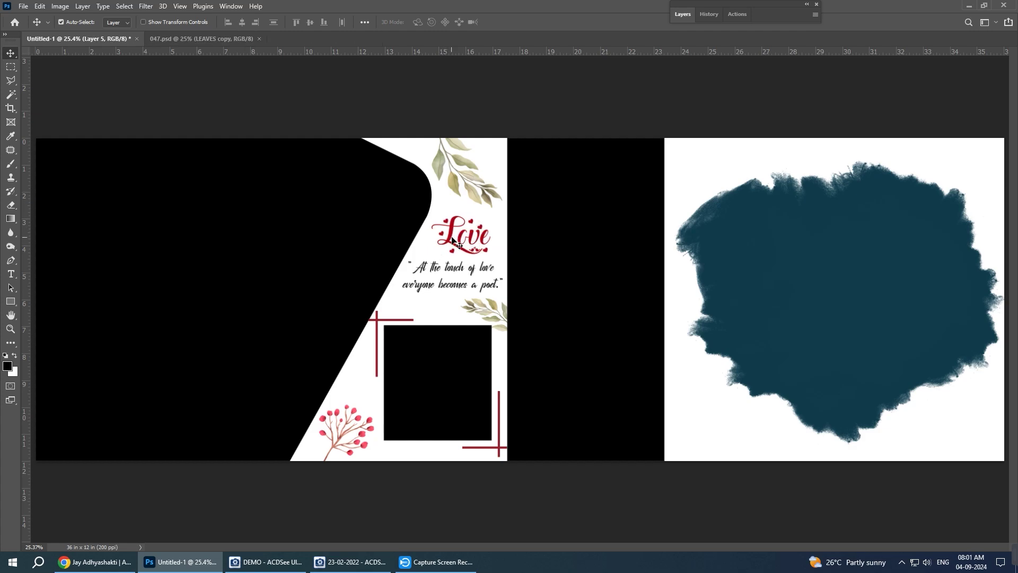
{"action": "left_click", "coordinate": [206, 36]}
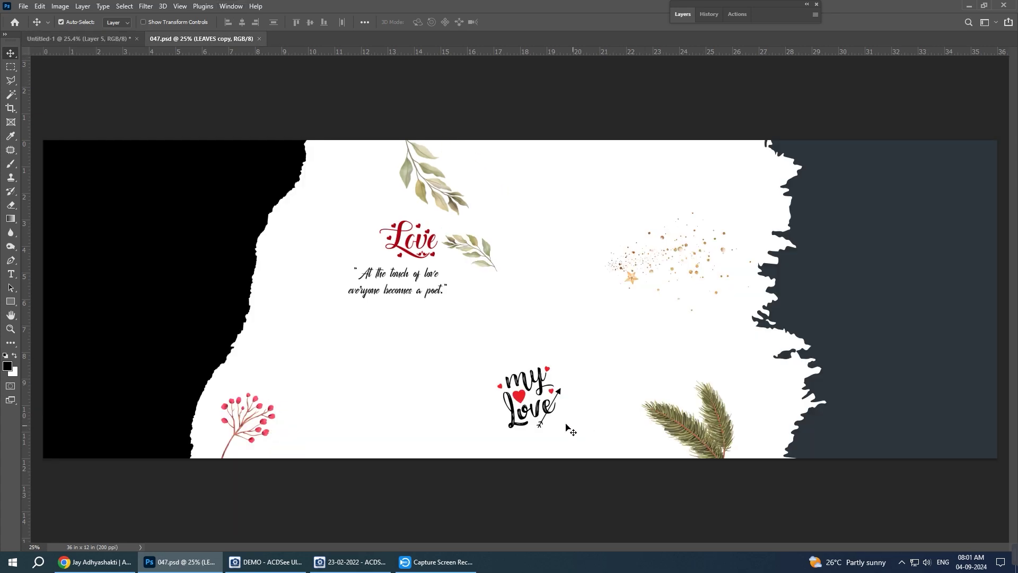
- Place 047's black my Love graphic at the right page's lower-left
{"action": "left_click_drag", "start_coordinate": [525, 407], "coordinate": [101, 45]}
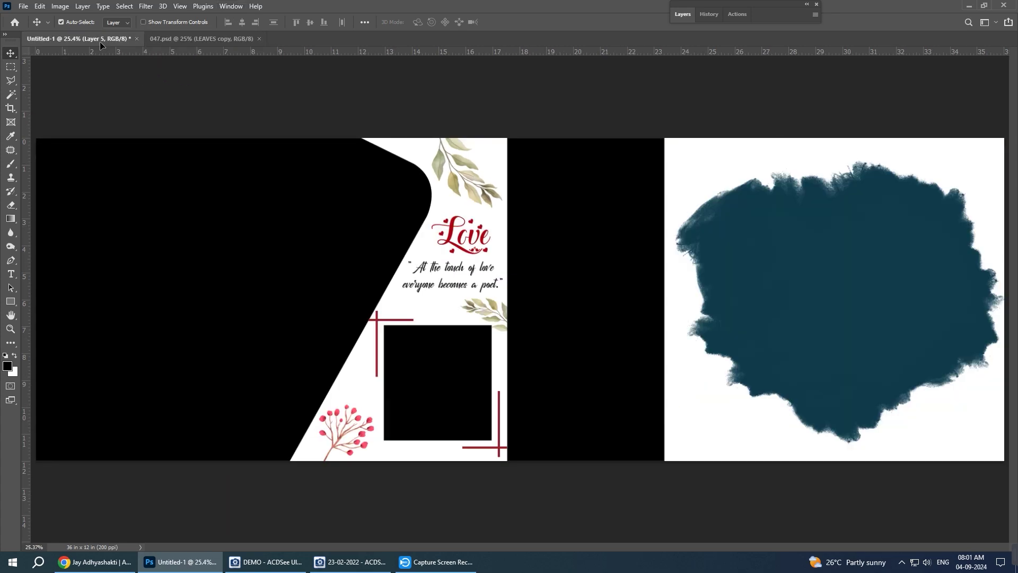
{"action": "left_click_drag", "start_coordinate": [758, 482], "coordinate": [730, 446]}
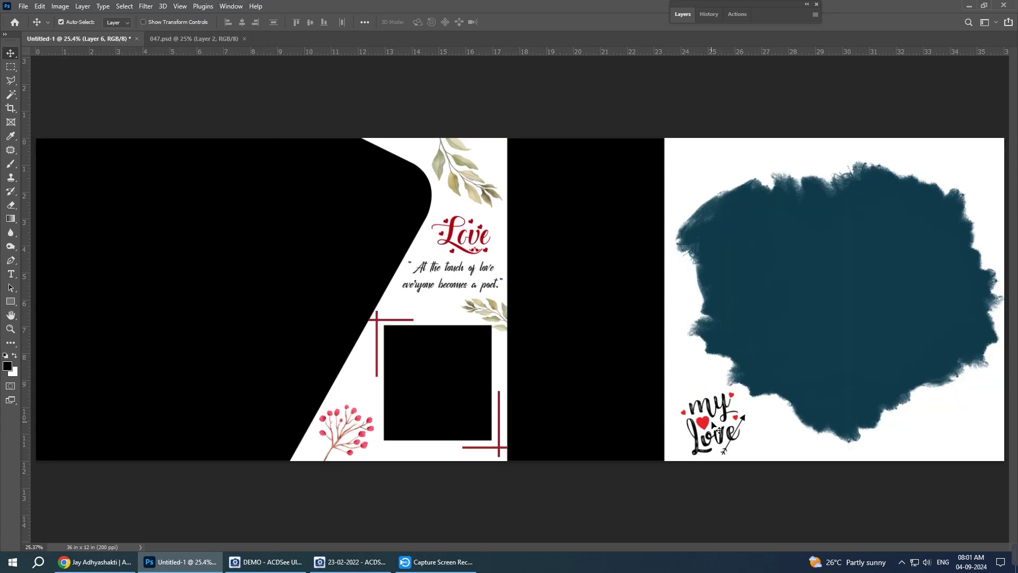
{"action": "right_click", "coordinate": [712, 427]}
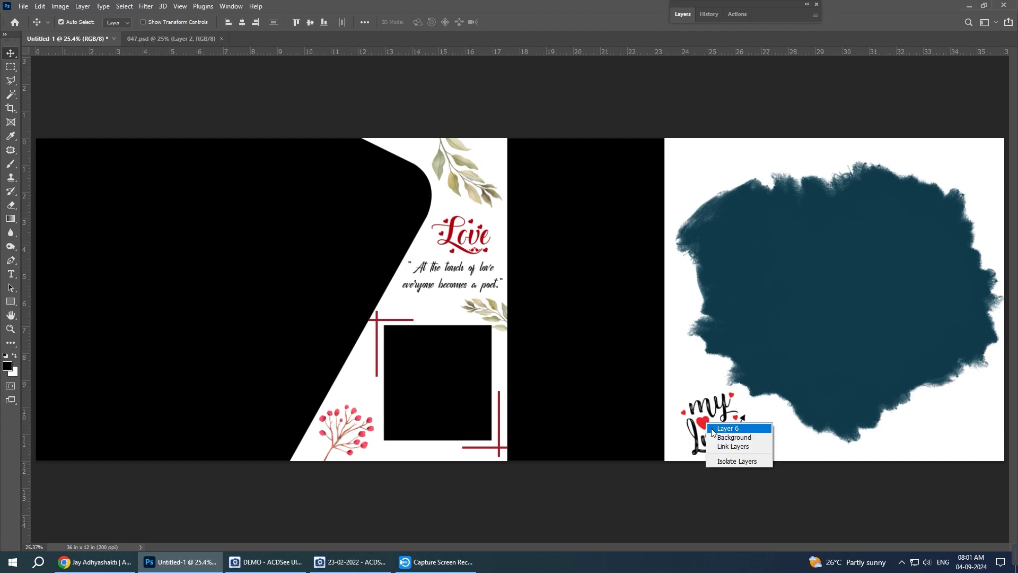
{"action": "left_click", "coordinate": [728, 429]}
{"action": "left_click_drag", "start_coordinate": [711, 432], "coordinate": [707, 431]}
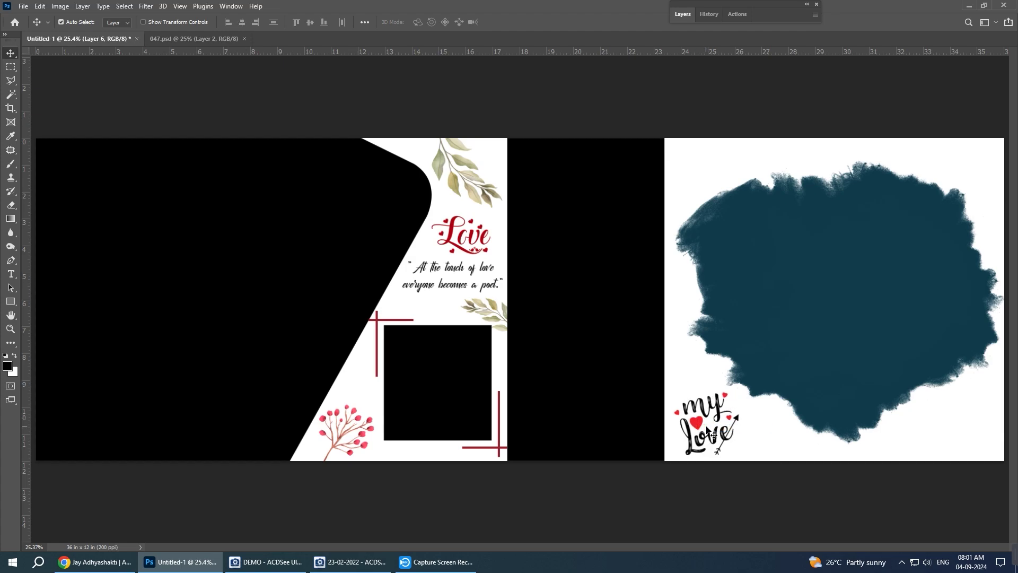
- Place 047's gold sparkle splatter near the right page's bottom-right
{"action": "left_click", "coordinate": [175, 39]}
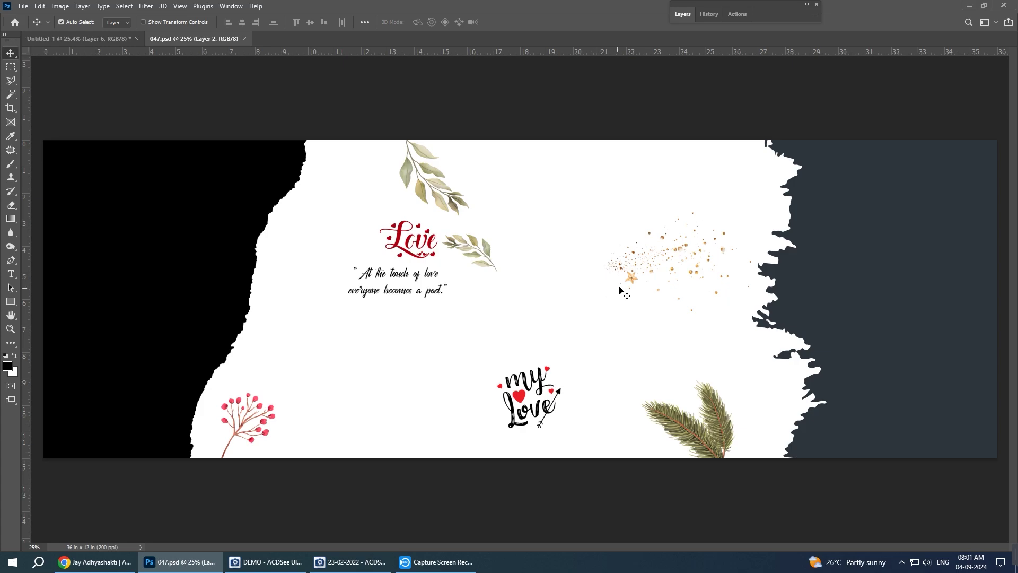
{"action": "left_click_drag", "start_coordinate": [619, 290], "coordinate": [556, 231]}
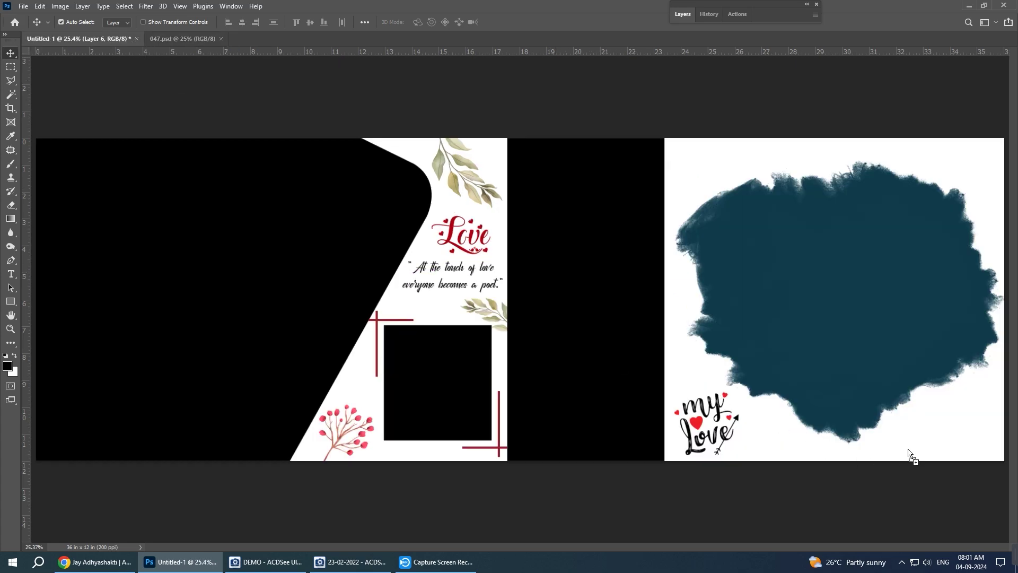
{"action": "left_click_drag", "start_coordinate": [556, 230], "coordinate": [960, 473]}
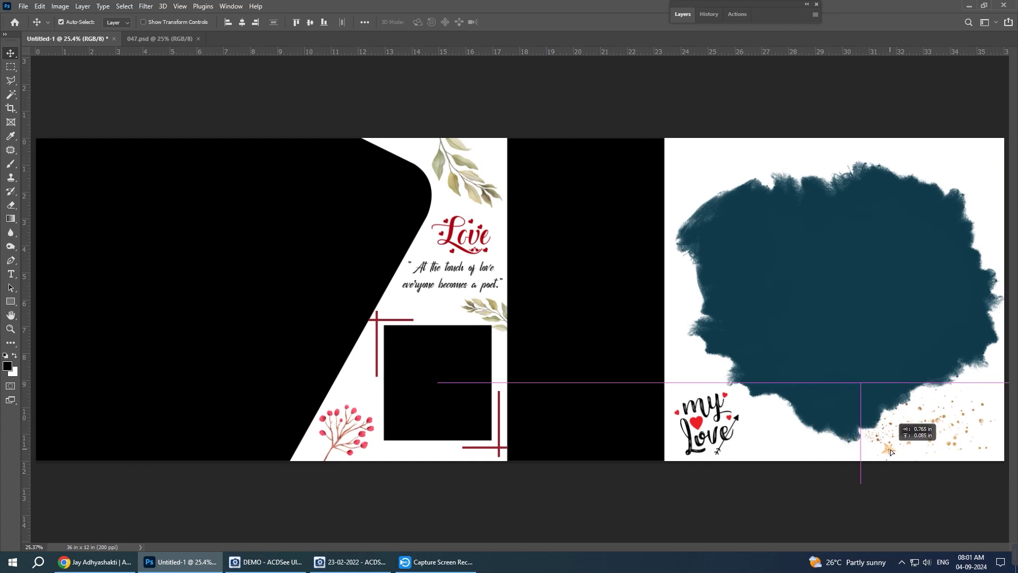
{"action": "left_click_drag", "start_coordinate": [886, 451], "coordinate": [891, 451]}
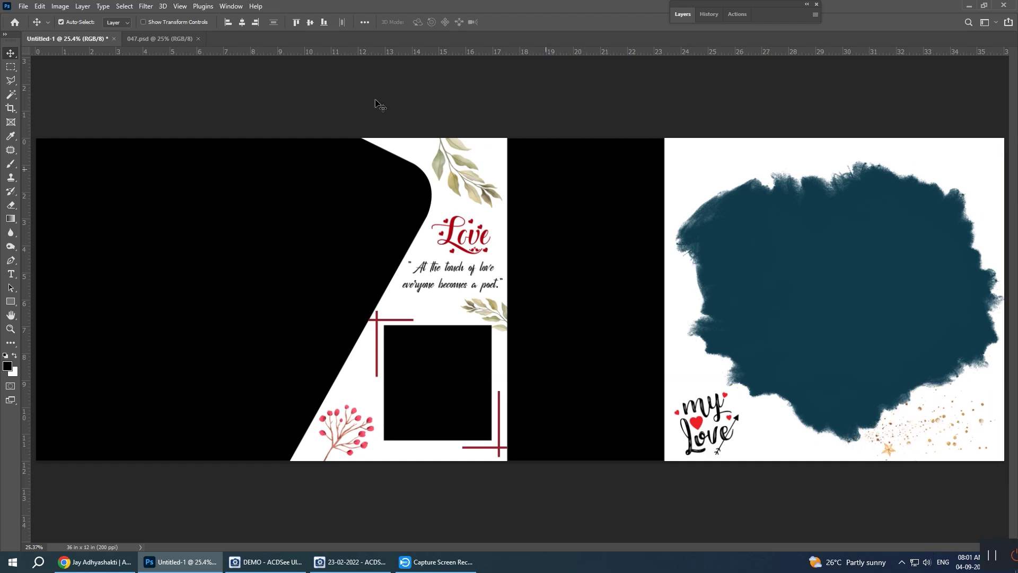
- Place 047's pine branch in the right page's lower-right corner and select the Shape 1 layer
{"action": "left_click", "coordinate": [168, 41]}
{"action": "mouse_move", "coordinate": [662, 386]}
{"action": "left_mouse_down"}
{"action": "mouse_move", "coordinate": [73, 39]}
{"action": "mouse_move", "coordinate": [913, 278]}
{"action": "left_mouse_up"}
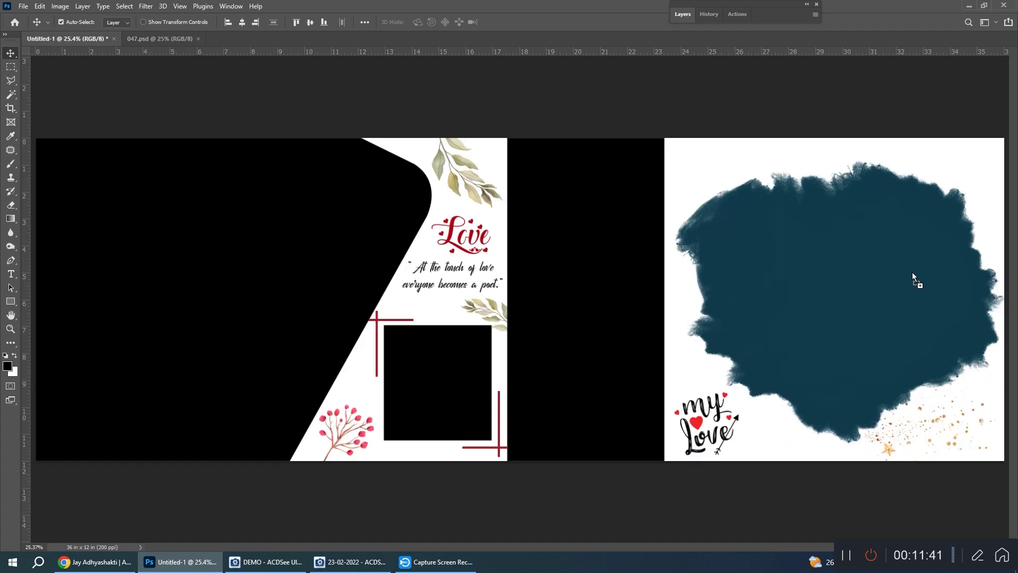
{"action": "mouse_move", "coordinate": [2, 4]}
{"action": "left_mouse_down"}
{"action": "mouse_move", "coordinate": [983, 436]}
{"action": "mouse_move", "coordinate": [958, 430]}
{"action": "mouse_move", "coordinate": [966, 427]}
{"action": "left_mouse_up"}
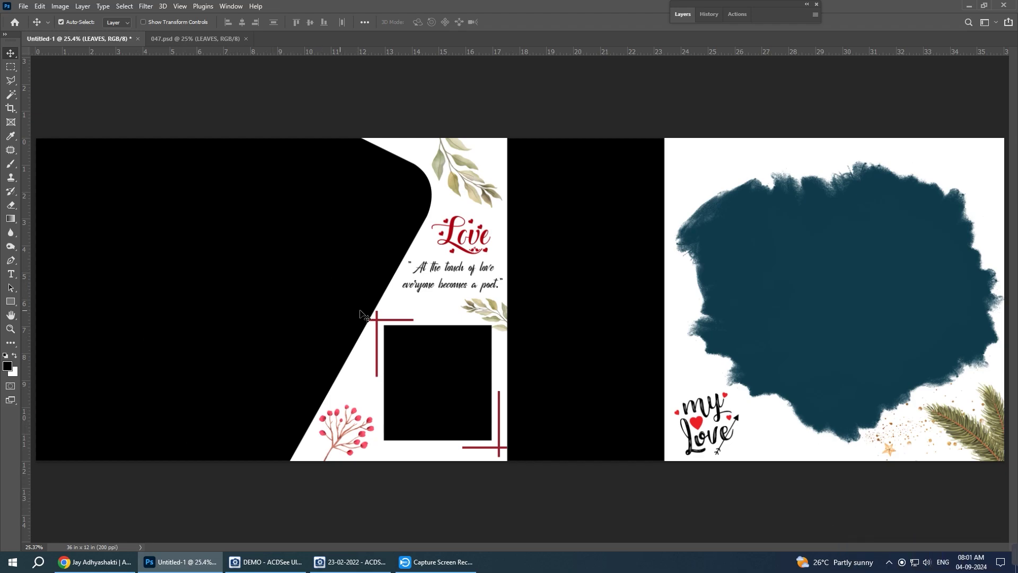
{"action": "right_click", "coordinate": [249, 264]}
{"action": "left_click", "coordinate": [260, 269]}
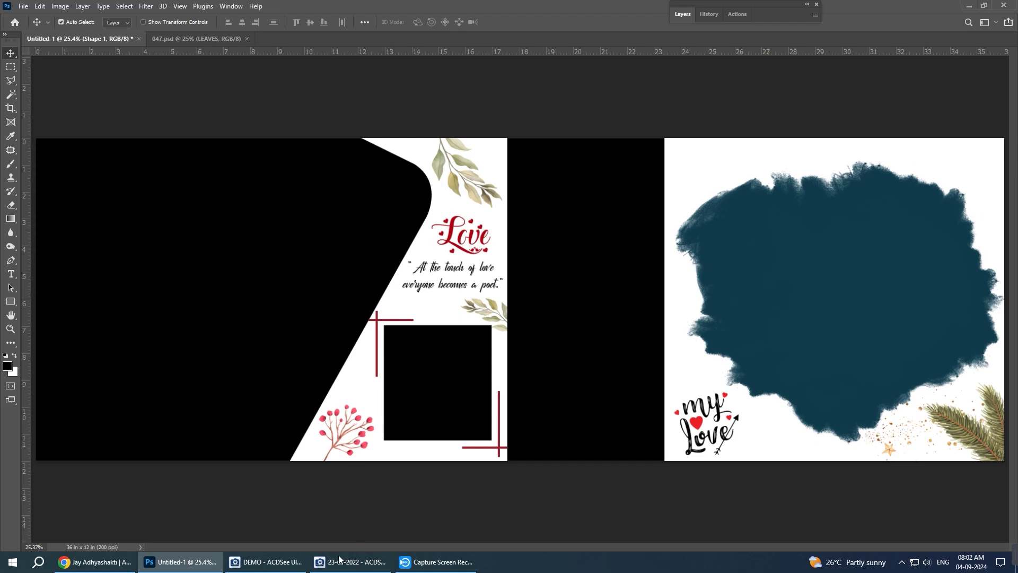
{"action": "mouse_move", "coordinate": [266, 561]}
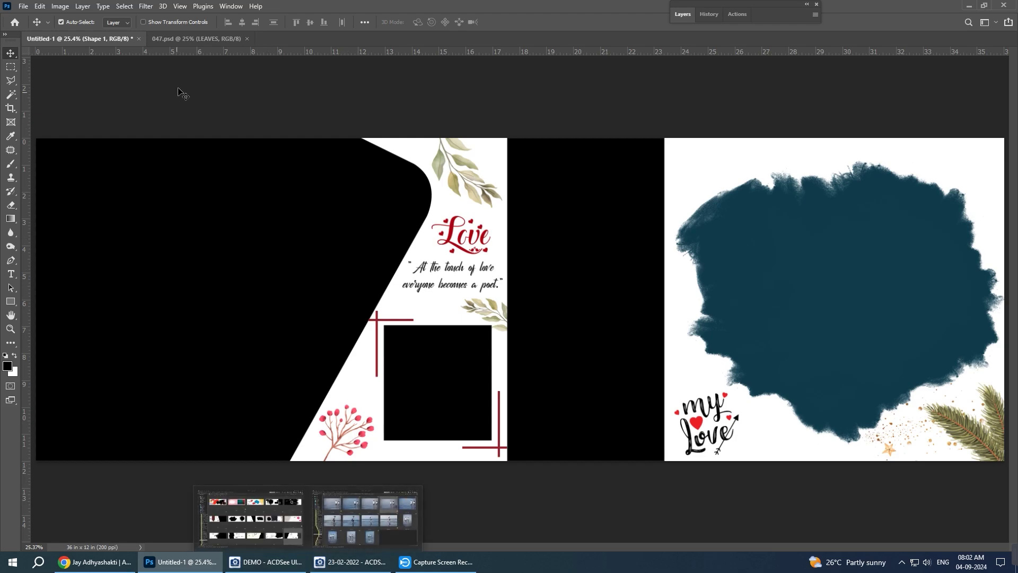
- Close 047.psd and select beach photo OMS_7194 2 in ACDSee
{"action": "left_click", "coordinate": [246, 38]}
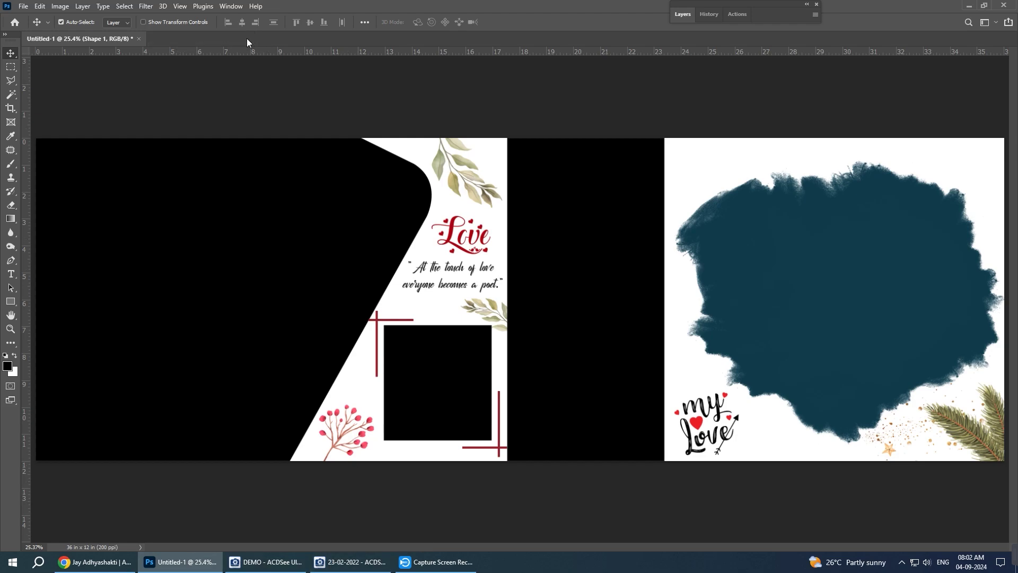
{"action": "left_click", "coordinate": [354, 562]}
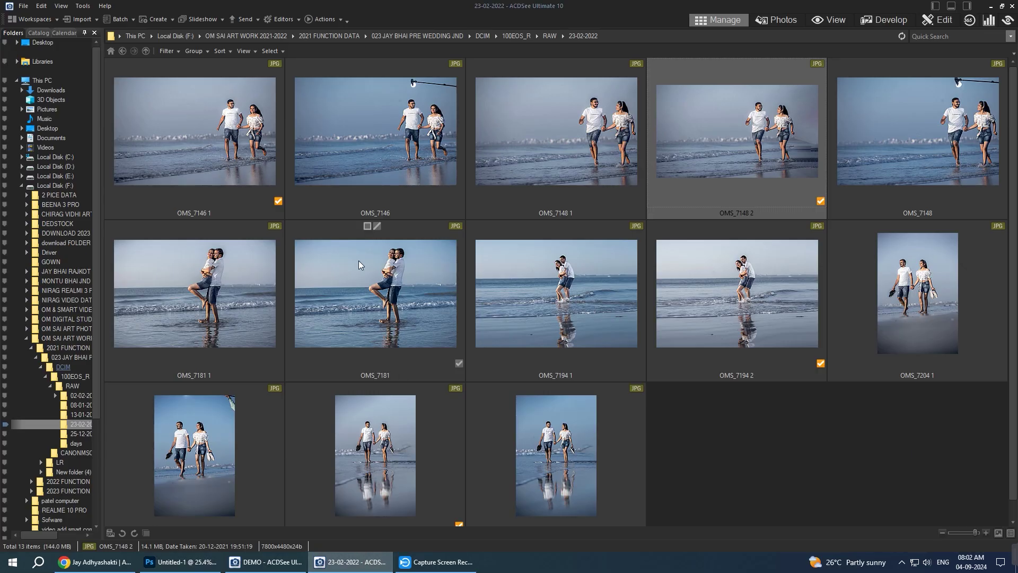
{"action": "left_click", "coordinate": [730, 315]}
{"action": "left_click", "coordinate": [202, 565]}
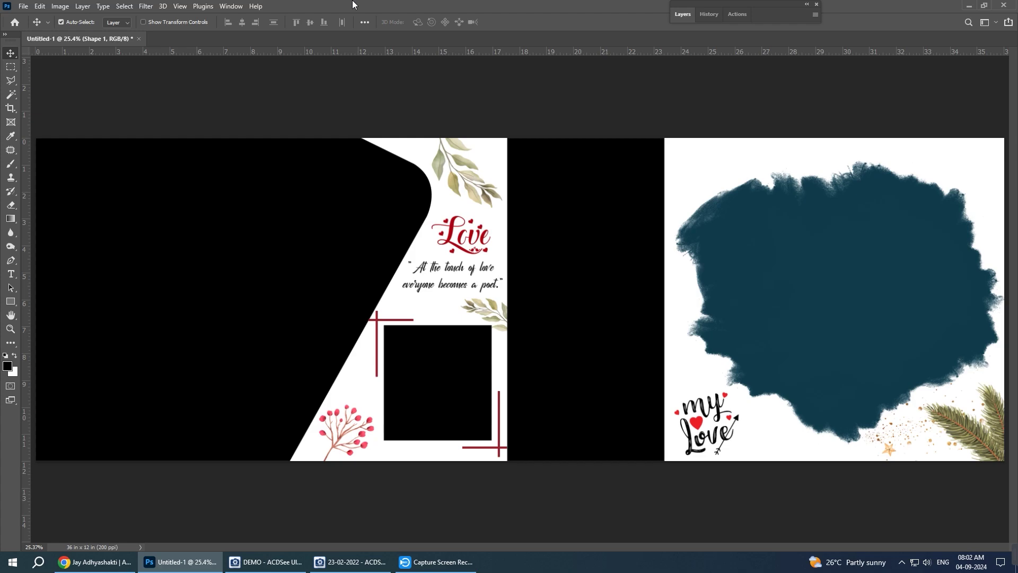
- Drag OMS_7194 2 from ACDSee into Photoshop, then close its separate document
{"action": "left_click", "coordinate": [371, 560]}
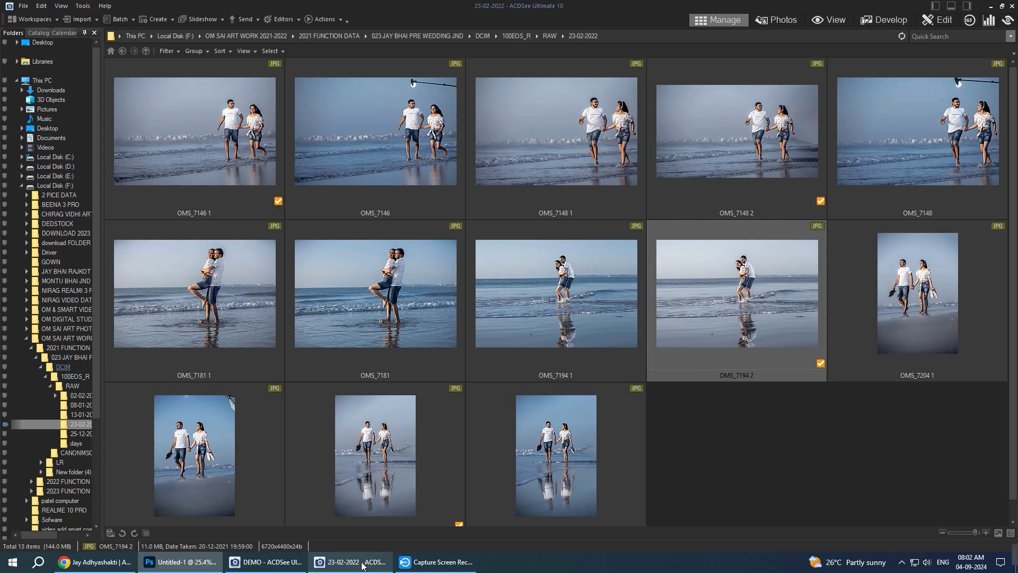
{"action": "mouse_move", "coordinate": [750, 293]}
{"action": "left_mouse_down"}
{"action": "mouse_move", "coordinate": [297, 518]}
{"action": "mouse_move", "coordinate": [505, 333]}
{"action": "left_mouse_up"}
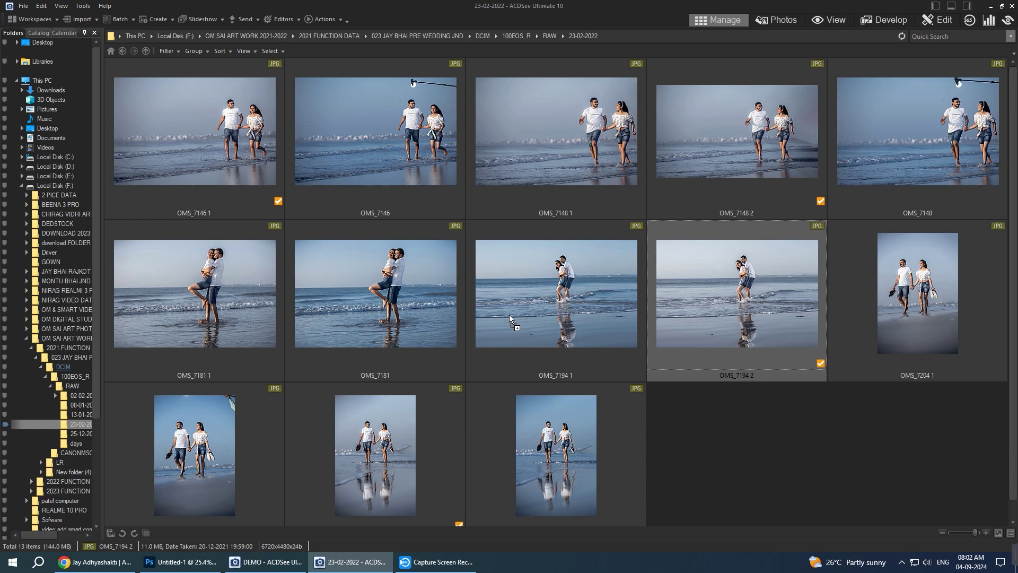
{"action": "left_click_drag", "start_coordinate": [509, 315], "coordinate": [509, 315]}
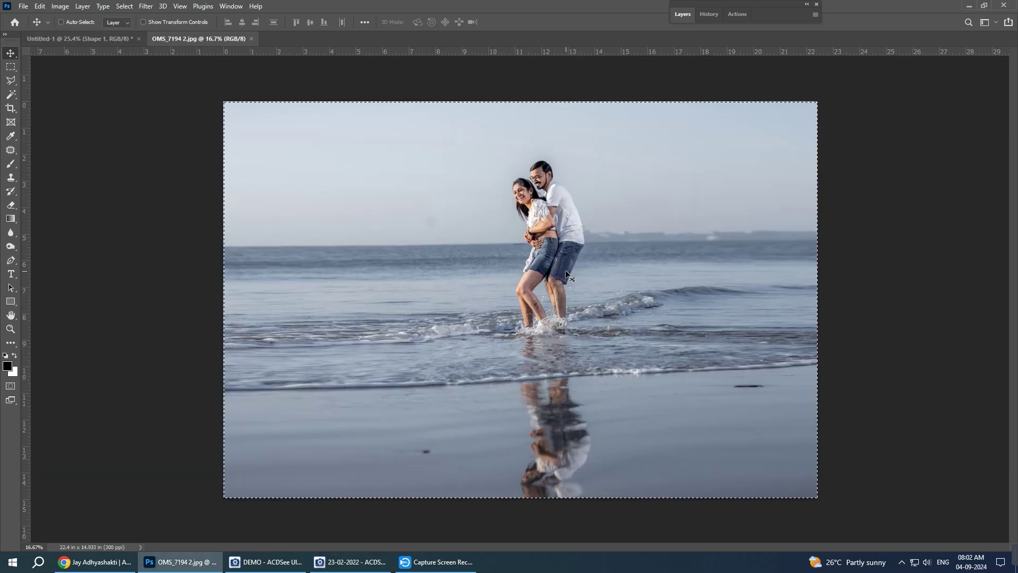
{"action": "key", "text": "ctrl+w"}
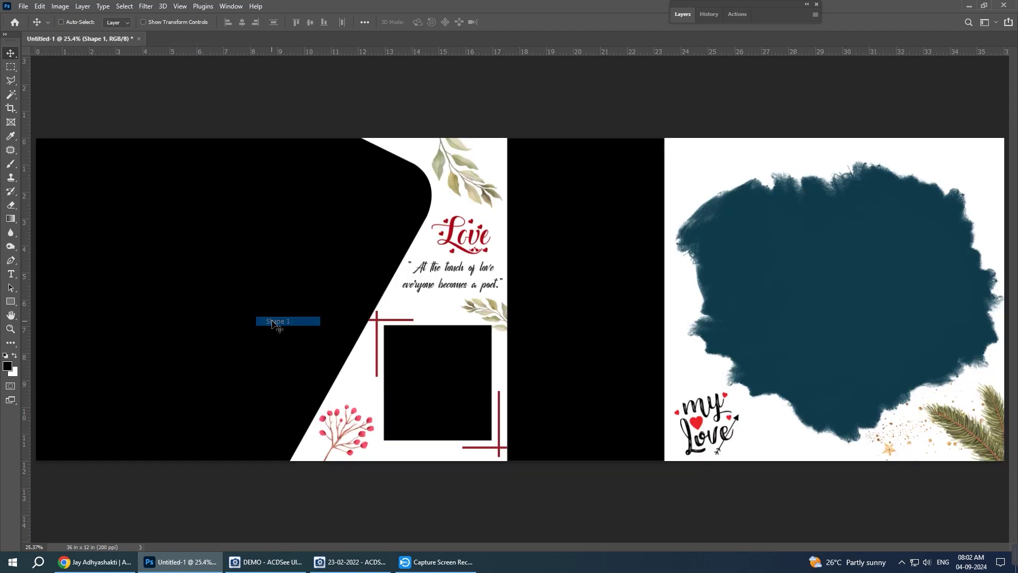
- Fit the couple-in-the-waves photo over the left black shape at about 65% scale
{"action": "left_click_drag", "start_coordinate": [255, 317], "coordinate": [271, 325]}
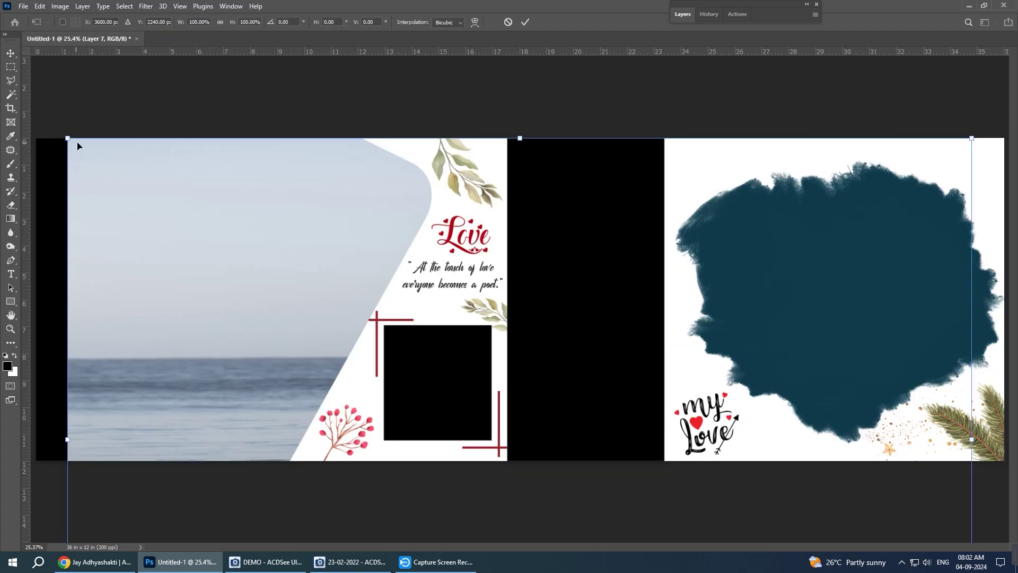
{"action": "left_click", "coordinate": [220, 22]}
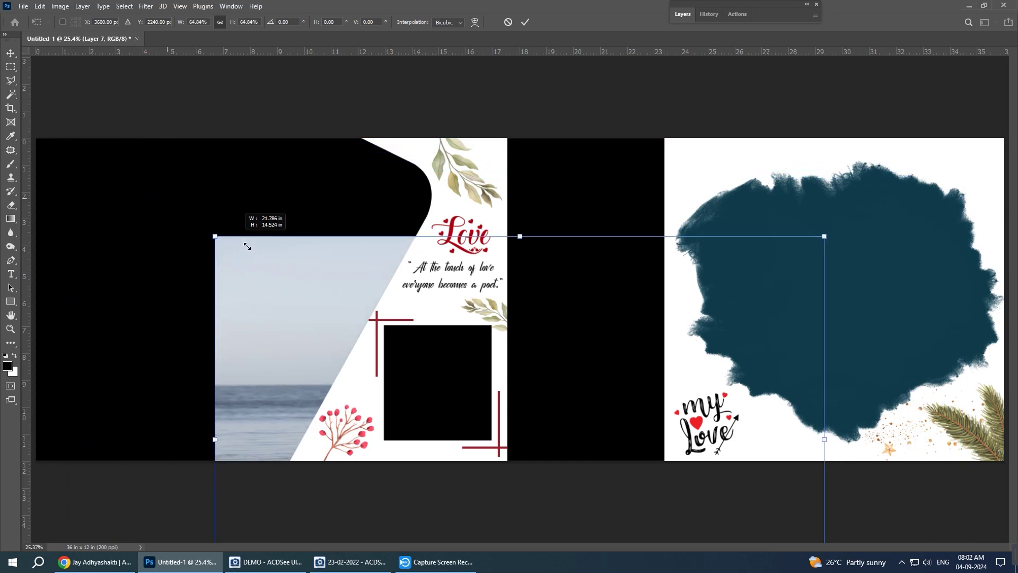
{"action": "left_click_drag", "start_coordinate": [68, 139], "coordinate": [273, 275]}
{"action": "left_click_drag", "start_coordinate": [631, 419], "coordinate": [356, 279]}
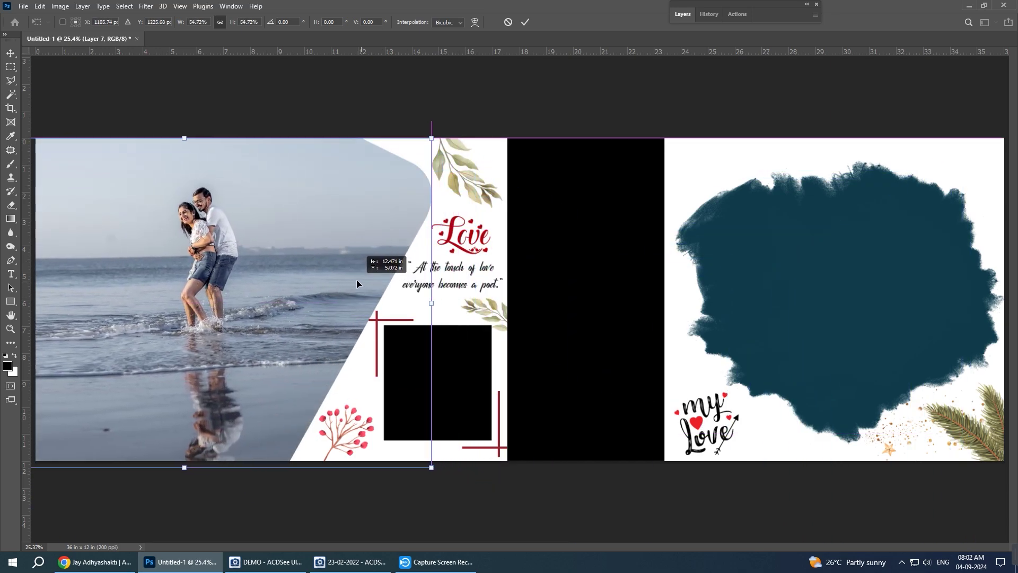
{"action": "left_click_drag", "start_coordinate": [432, 137], "coordinate": [437, 127]}
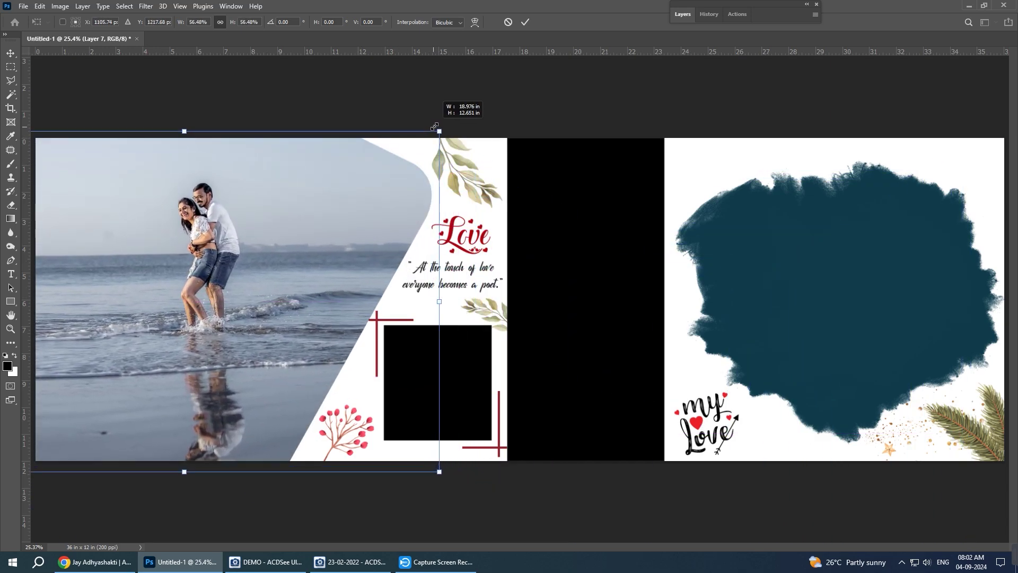
{"action": "left_click_drag", "start_coordinate": [297, 311], "coordinate": [295, 306]}
{"action": "left_click_drag", "start_coordinate": [437, 123], "coordinate": [453, 109]}
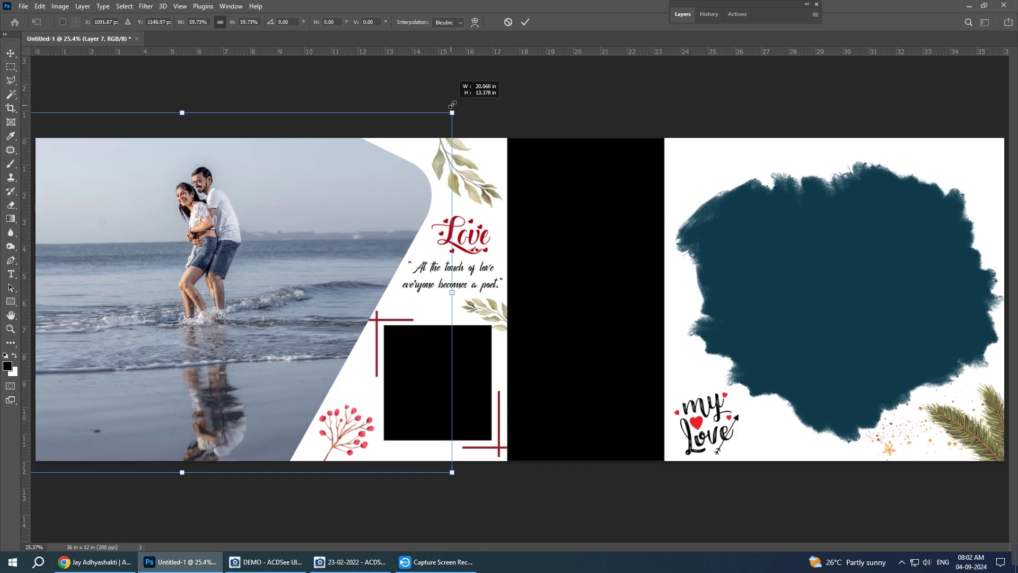
{"action": "left_click_drag", "start_coordinate": [304, 250], "coordinate": [311, 285]}
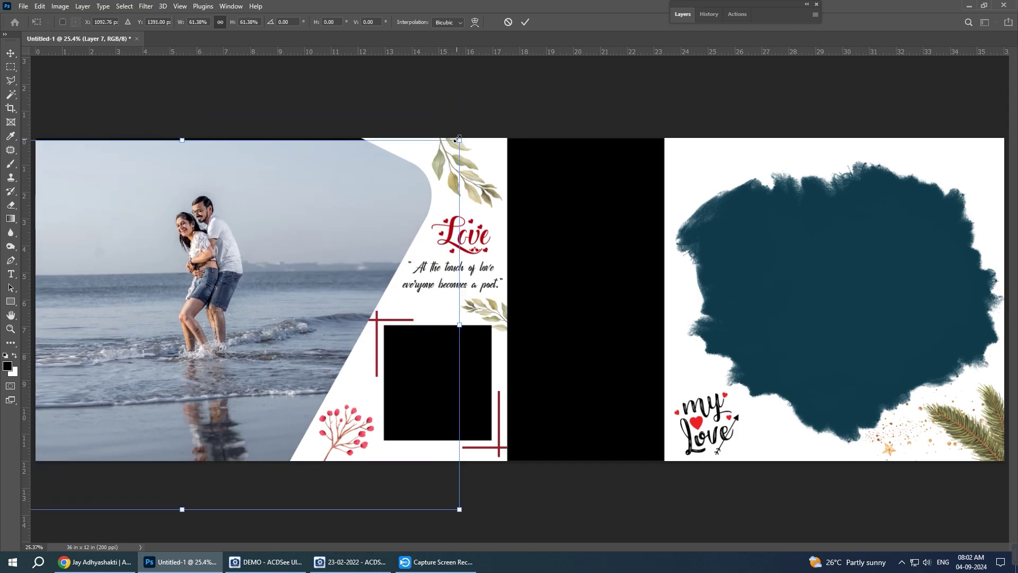
{"action": "left_click_drag", "start_coordinate": [458, 139], "coordinate": [470, 129]}
{"action": "left_click_drag", "start_coordinate": [366, 234], "coordinate": [357, 224]}
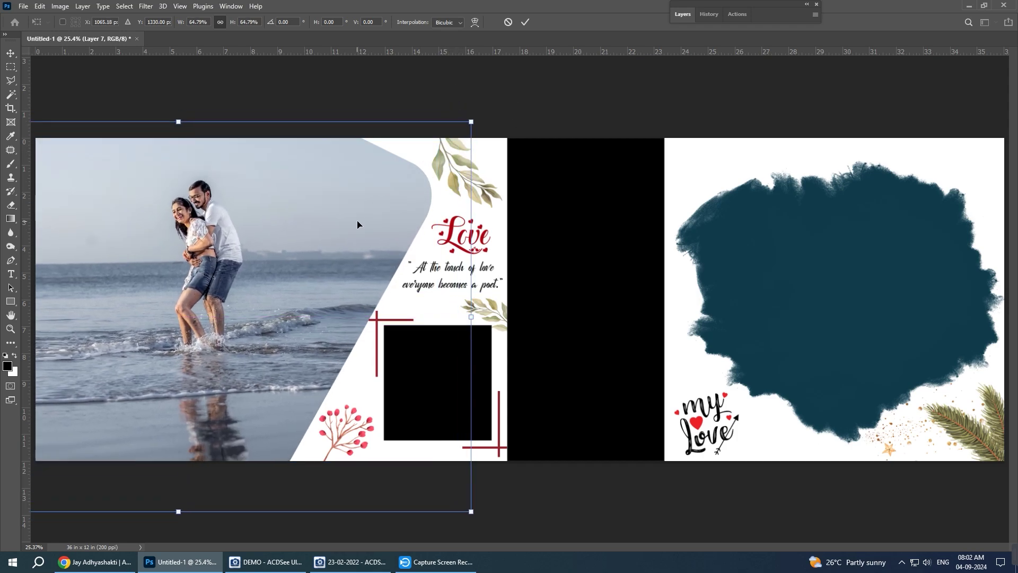
{"action": "key", "text": "Return"}
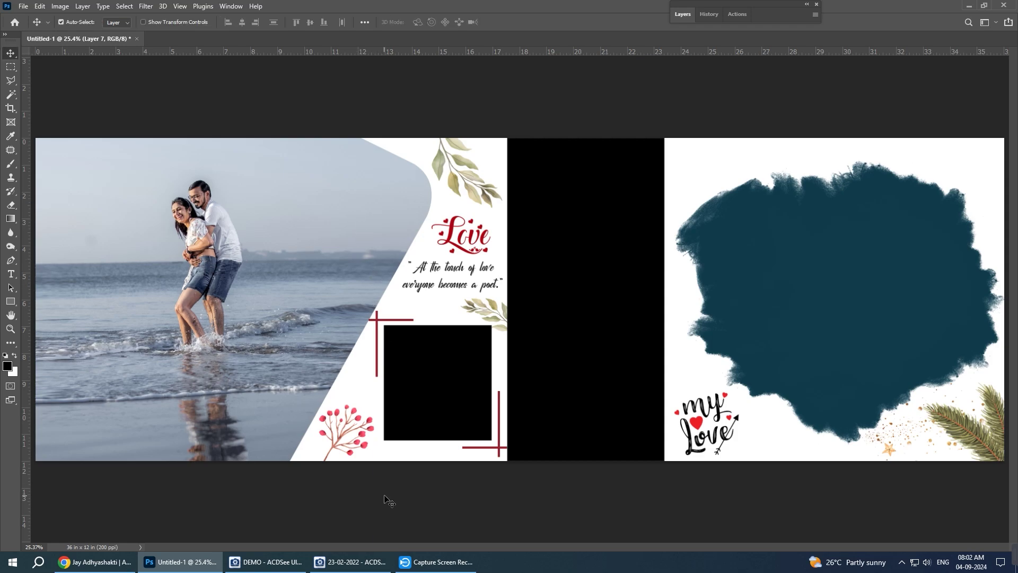
- Paste the copied couple-walking beach photo and clip it into the black square
{"action": "left_click", "coordinate": [350, 561]}
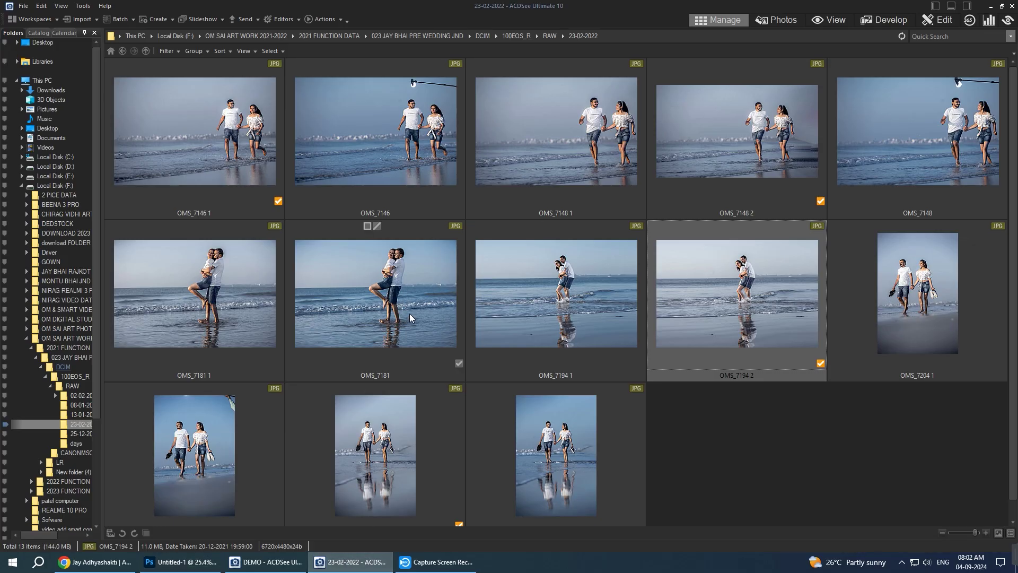
{"action": "left_click", "coordinate": [180, 561]}
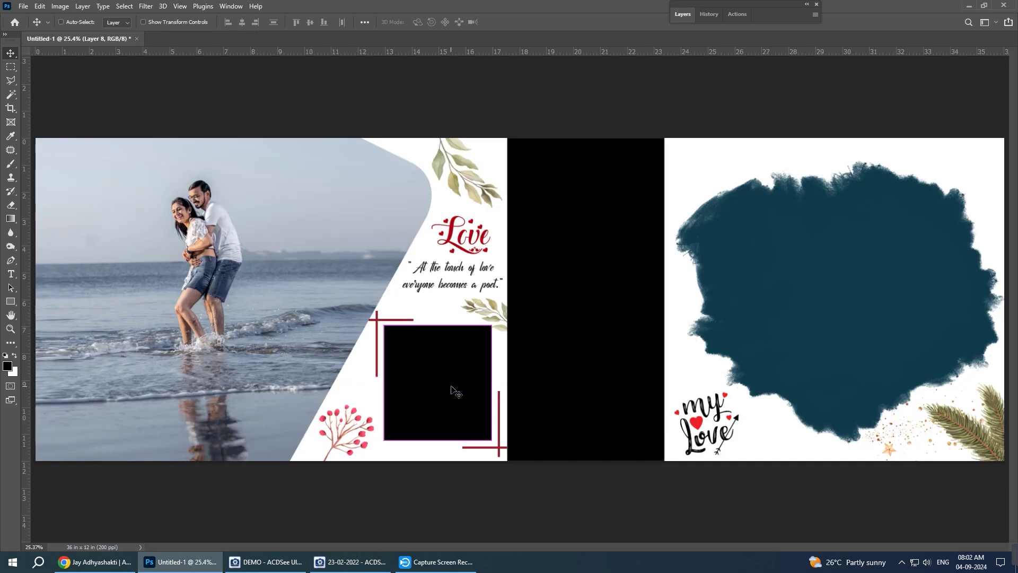
{"action": "key", "text": "ctrl+v"}
{"action": "key", "text": "ctrl+alt+g"}
- Resize and position the pasted photo to fill the square frame
{"action": "key", "text": "ctrl+t"}
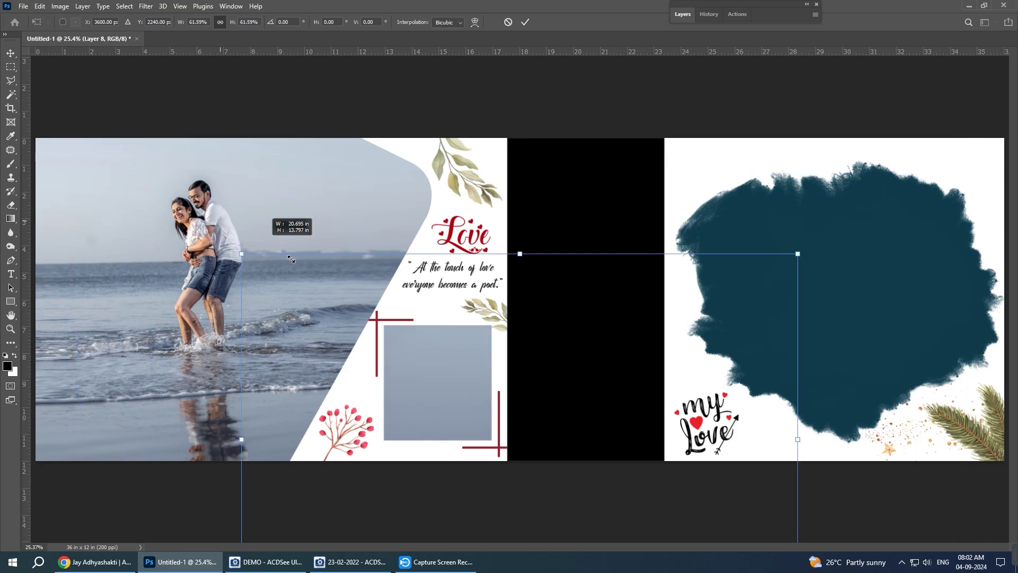
{"action": "left_click_drag", "start_coordinate": [68, 134], "coordinate": [404, 359]}
{"action": "mouse_move", "coordinate": [564, 413]}
{"action": "left_mouse_down"}
{"action": "mouse_move", "coordinate": [483, 389]}
{"action": "mouse_move", "coordinate": [432, 359]}
{"action": "left_mouse_up"}
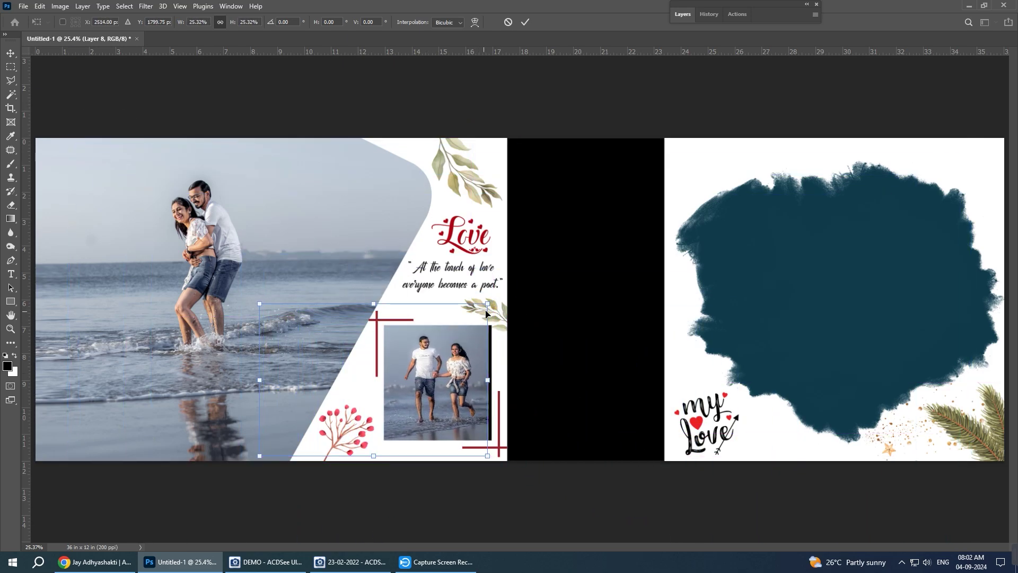
{"action": "left_click_drag", "start_coordinate": [491, 302], "coordinate": [496, 295]}
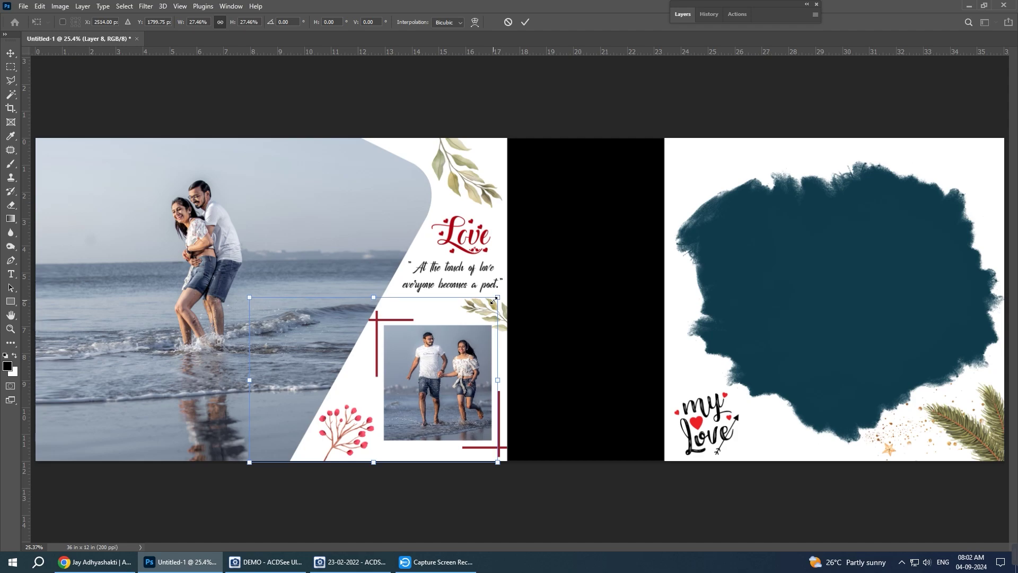
{"action": "key", "text": "shift+Down"}
{"action": "key", "text": "shift+Down"}
{"action": "key", "text": "shift+Down"}
{"action": "key", "text": "shift+Left"}
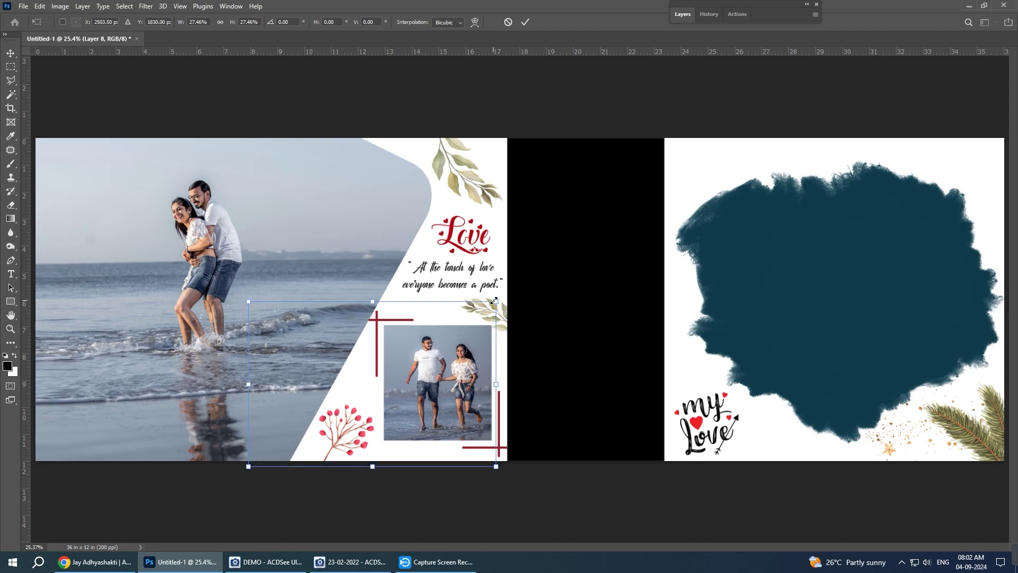
{"action": "key", "text": "Return"}
- Give the square frame's Layer 1 a dark Stroke layer style
{"action": "right_click", "coordinate": [431, 377]}
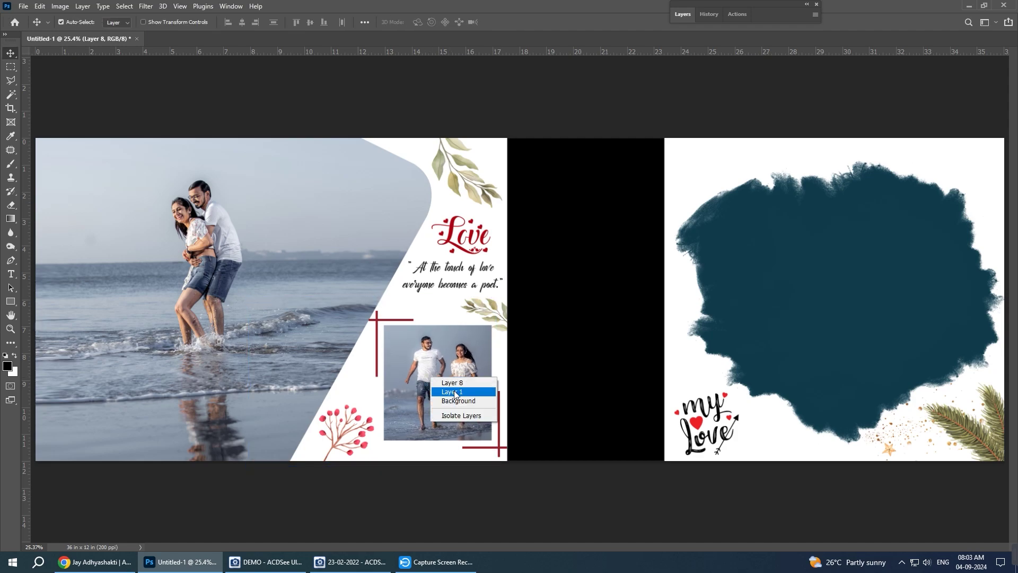
{"action": "left_click", "coordinate": [455, 393]}
{"action": "key", "text": "alt+l"}
{"action": "key", "text": "y"}
{"action": "key", "text": "Return"}
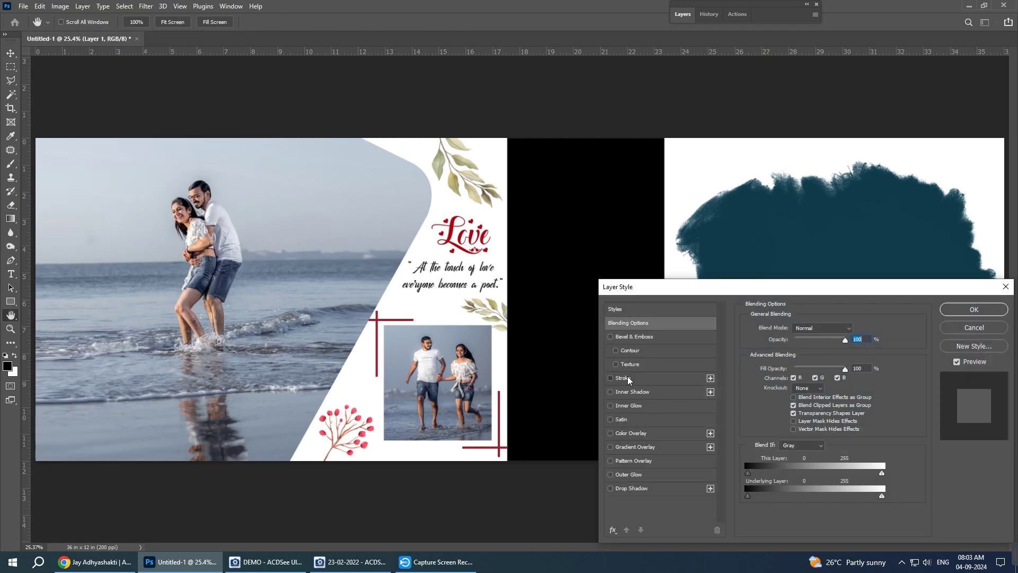
{"action": "left_click", "coordinate": [628, 377]}
{"action": "key", "text": "Return"}
{"action": "right_click", "coordinate": [608, 350]}
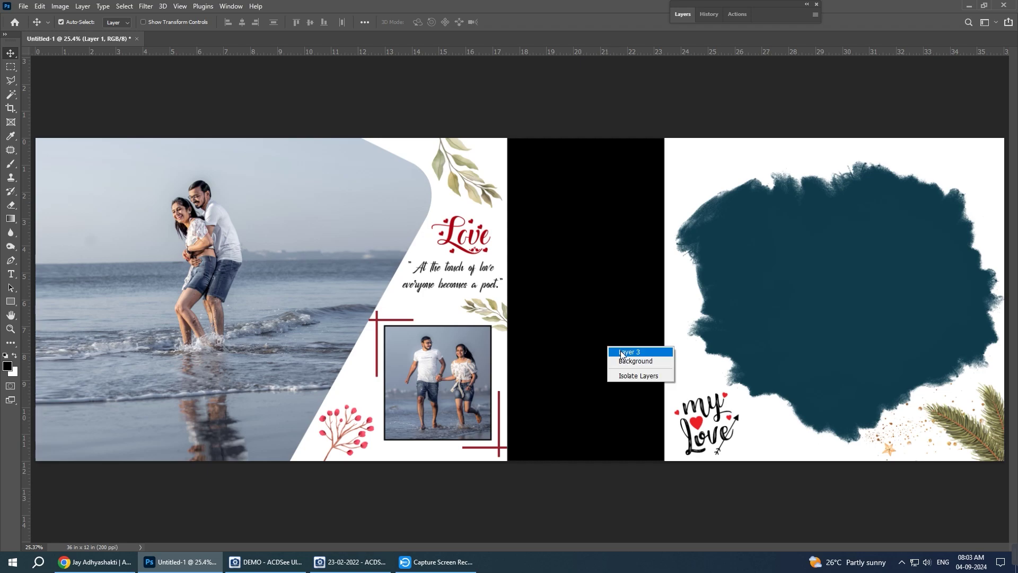
- Bring the OMS_7222 1 photo from ACDSee into the banner document
{"action": "left_click", "coordinate": [621, 352]}
{"action": "left_click", "coordinate": [350, 561]}
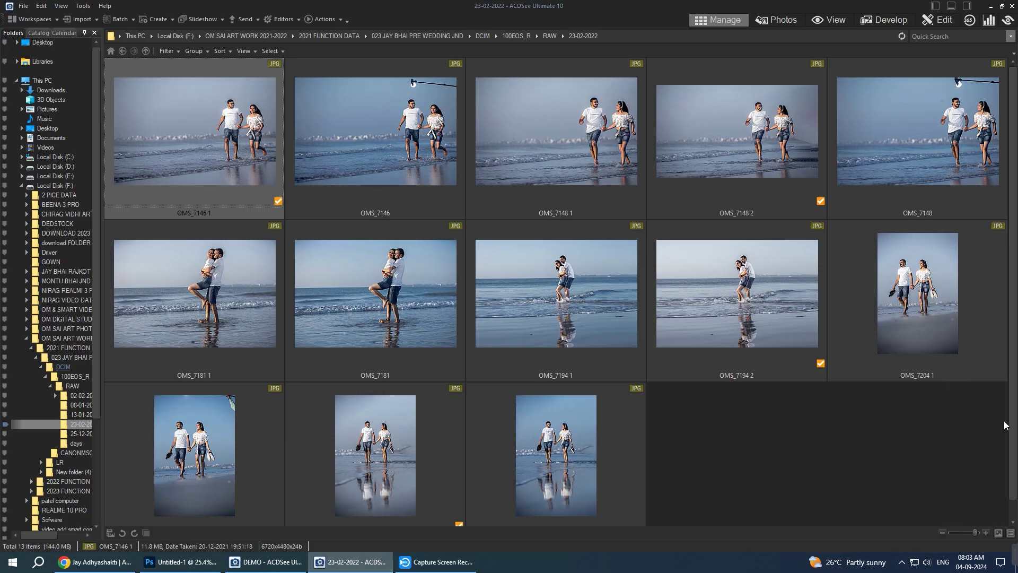
{"action": "scroll", "coordinate": [1005, 425], "scroll_direction": "down", "scroll_amount": 1}
{"action": "left_click", "coordinate": [402, 464]}
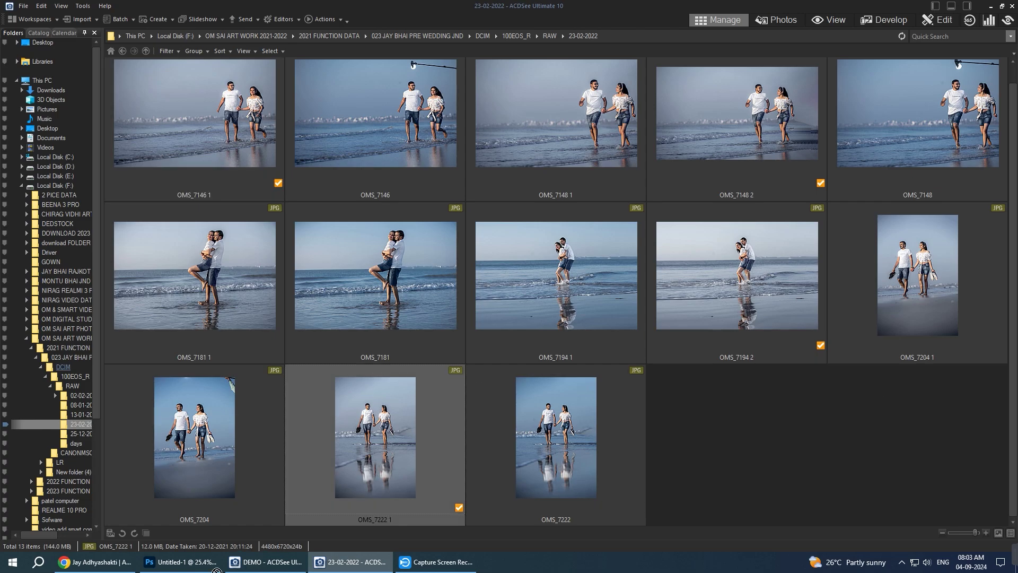
{"action": "mouse_move", "coordinate": [195, 571]}
{"action": "left_mouse_down"}
{"action": "mouse_move", "coordinate": [439, 4]}
{"action": "mouse_move", "coordinate": [583, 318]}
{"action": "left_mouse_up"}
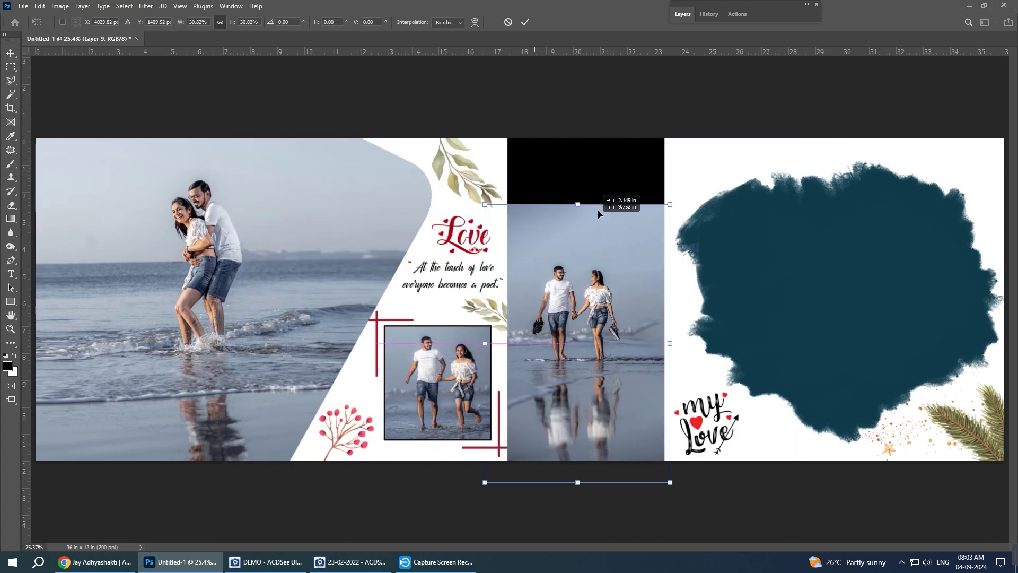
- Scale and position the walking-couple photo to cover the middle black panel
{"action": "left_click_drag", "start_coordinate": [821, 136], "coordinate": [600, 203]}
{"action": "left_click_drag", "start_coordinate": [677, 170], "coordinate": [702, 129]}
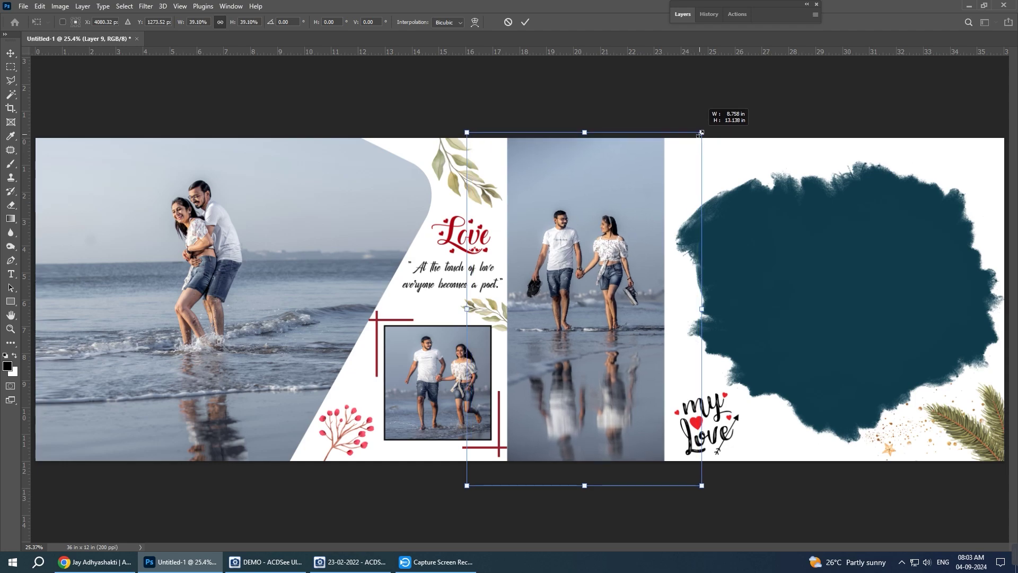
{"action": "left_click_drag", "start_coordinate": [621, 248], "coordinate": [632, 240]}
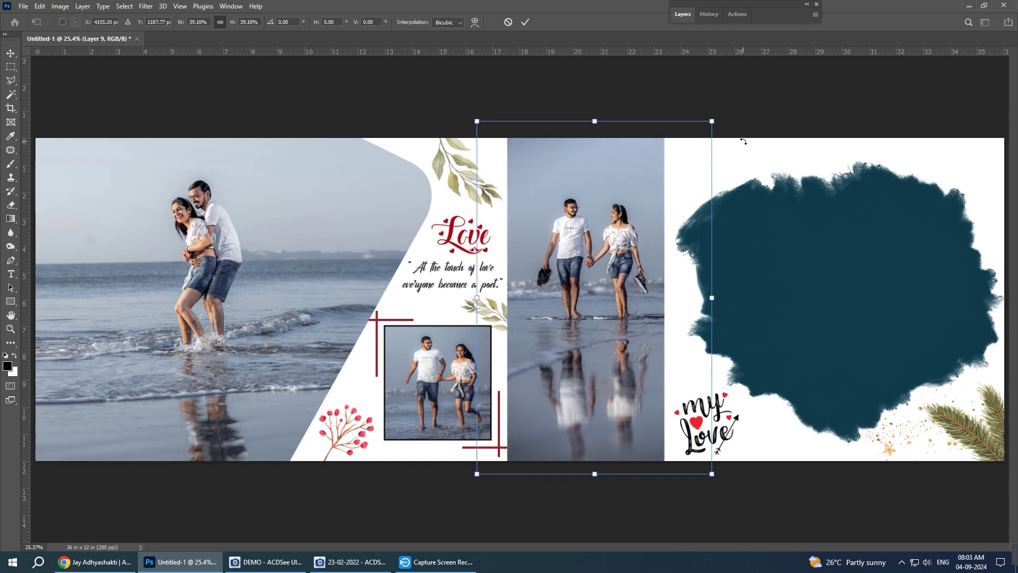
{"action": "left_click_drag", "start_coordinate": [713, 123], "coordinate": [732, 95]}
{"action": "left_click_drag", "start_coordinate": [649, 190], "coordinate": [633, 191]}
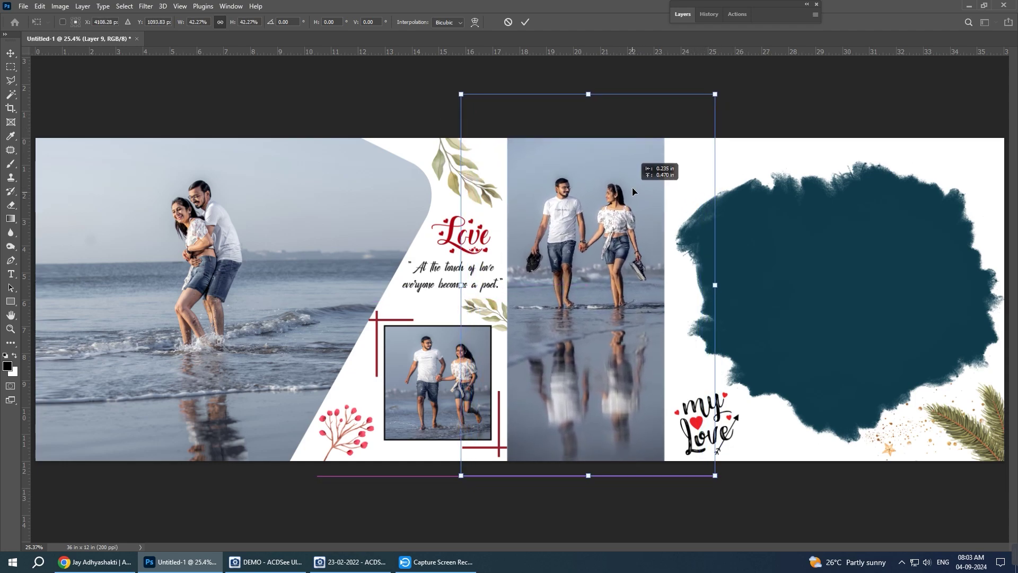
{"action": "key", "text": "Return"}
- Target Layer 4, the teal brush blot, and return to the ACDSee photo browser
{"action": "right_click", "coordinate": [769, 276]}
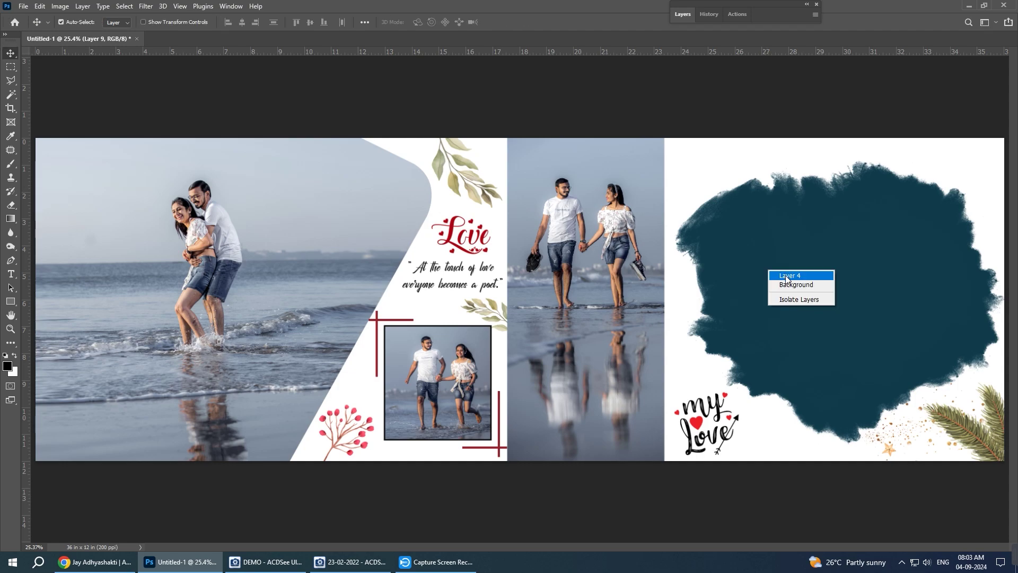
{"action": "left_click", "coordinate": [786, 276]}
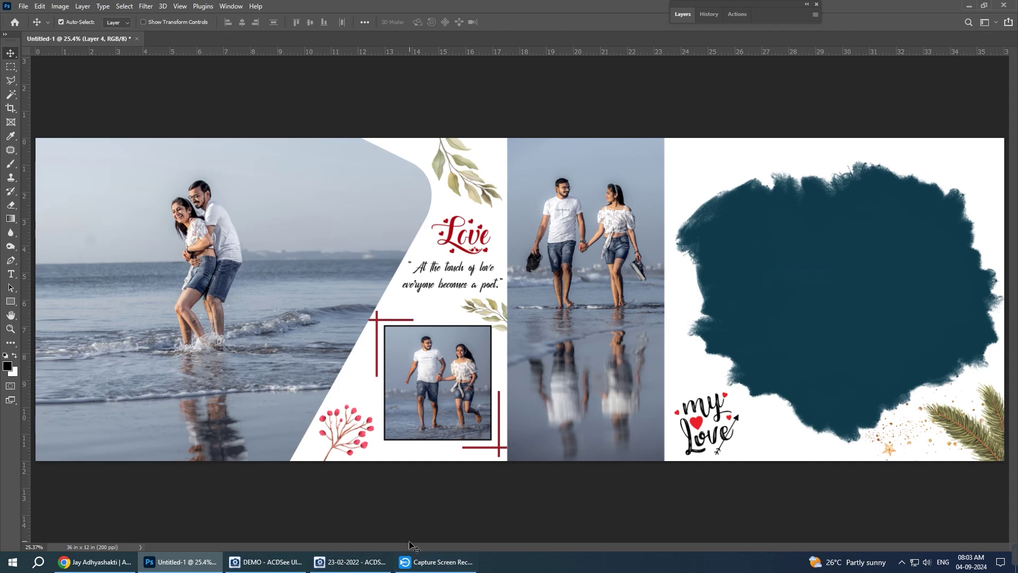
{"action": "left_click", "coordinate": [351, 562]}
{"action": "scroll", "coordinate": [785, 403], "scroll_direction": "up", "scroll_amount": 1}
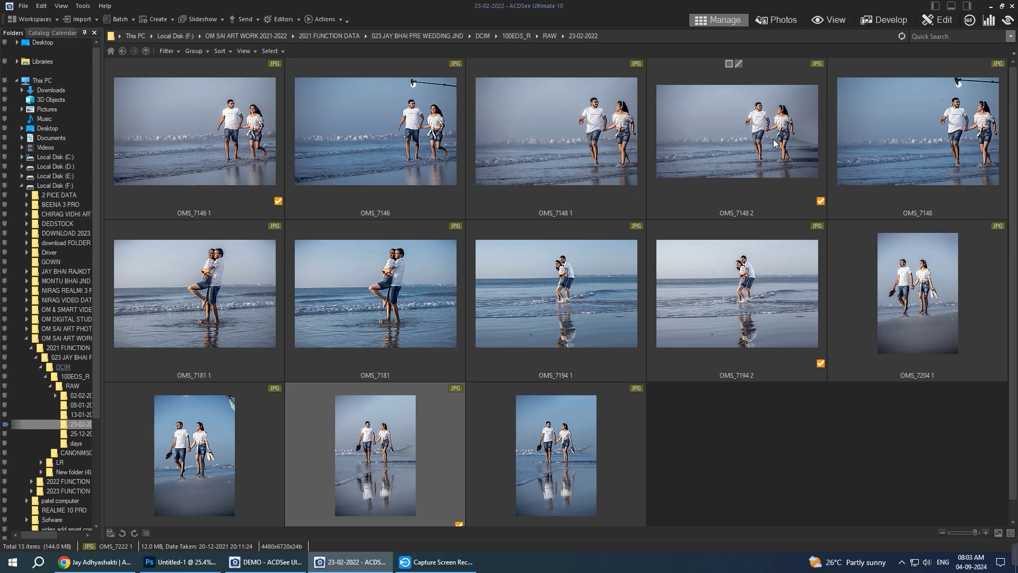
- Place the OMS_7148 2 photo into the teal brush blot layer
{"action": "mouse_move", "coordinate": [773, 138]}
{"action": "left_mouse_down"}
{"action": "mouse_move", "coordinate": [201, 549]}
{"action": "mouse_move", "coordinate": [467, 4]}
{"action": "left_mouse_up"}
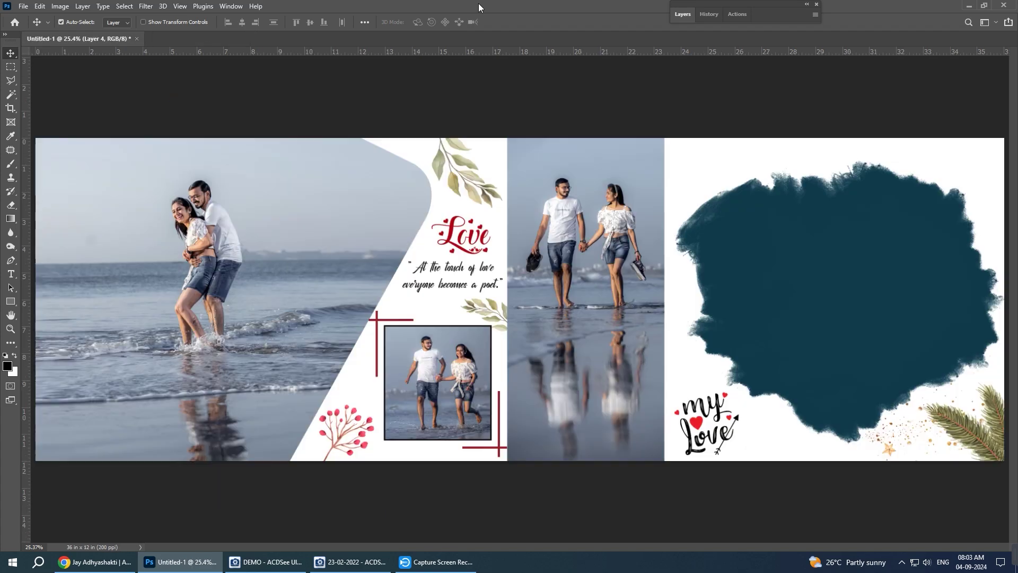
{"action": "right_click", "coordinate": [773, 237]}
{"action": "left_click_drag", "start_coordinate": [772, 237], "coordinate": [774, 239]}
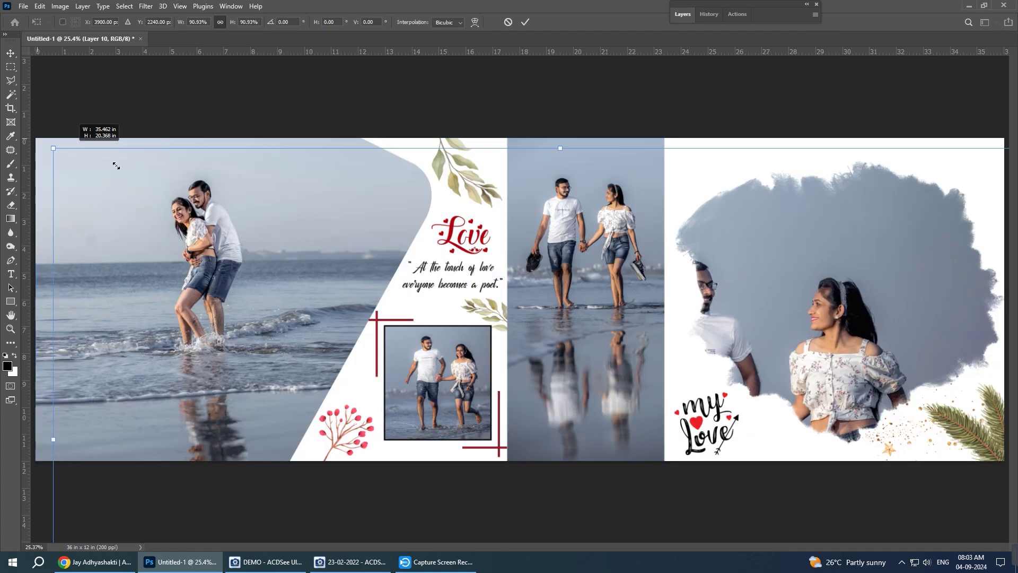
- Scale the running-couple photo to about 49% and position it over the teal blot
{"action": "left_click_drag", "start_coordinate": [37, 139], "coordinate": [360, 324]}
{"action": "left_click_drag", "start_coordinate": [549, 452], "coordinate": [749, 302]}
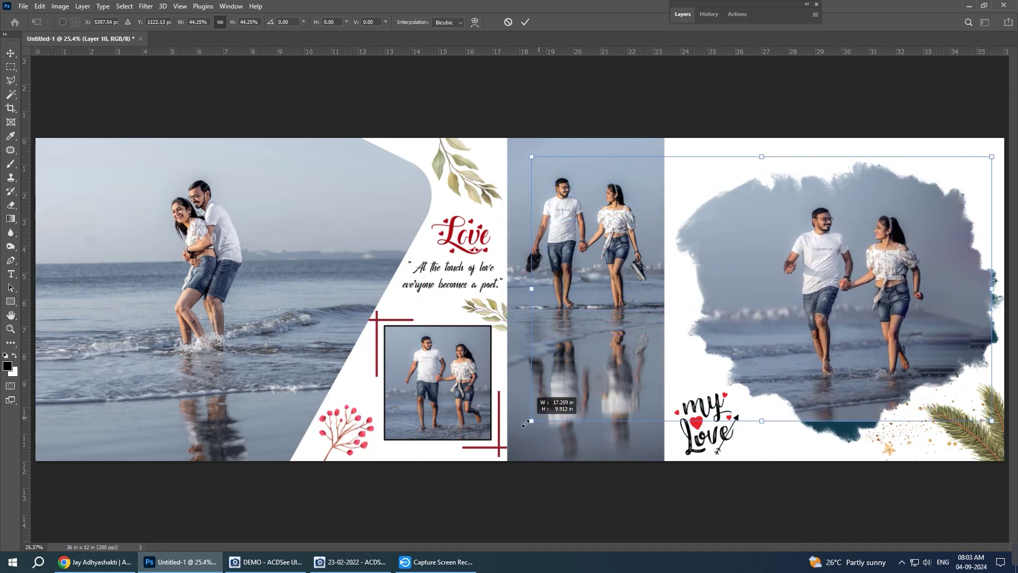
{"action": "left_click_drag", "start_coordinate": [561, 405], "coordinate": [504, 436]}
{"action": "left_click_drag", "start_coordinate": [785, 336], "coordinate": [789, 330]}
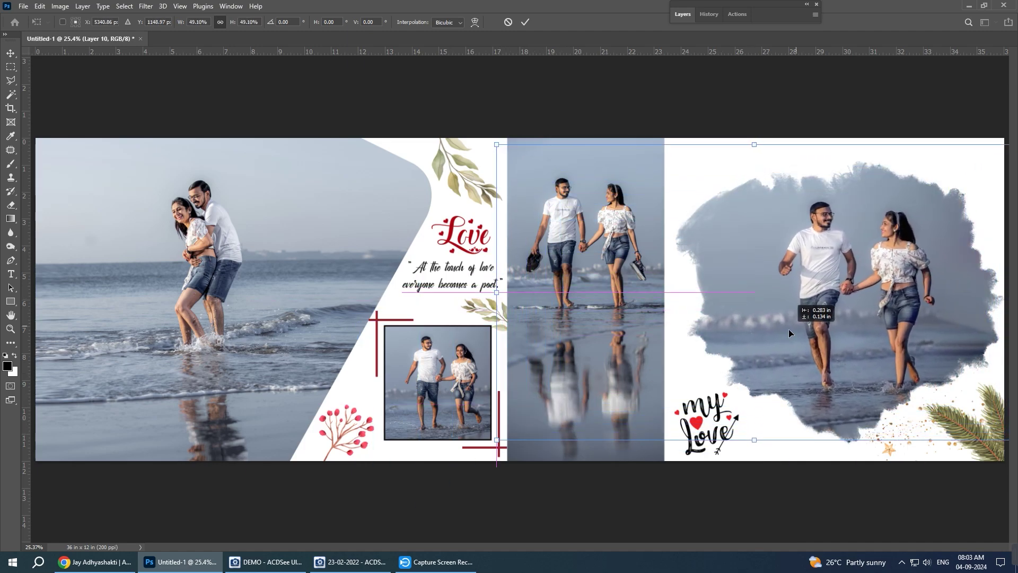
{"action": "key", "text": "Return"}
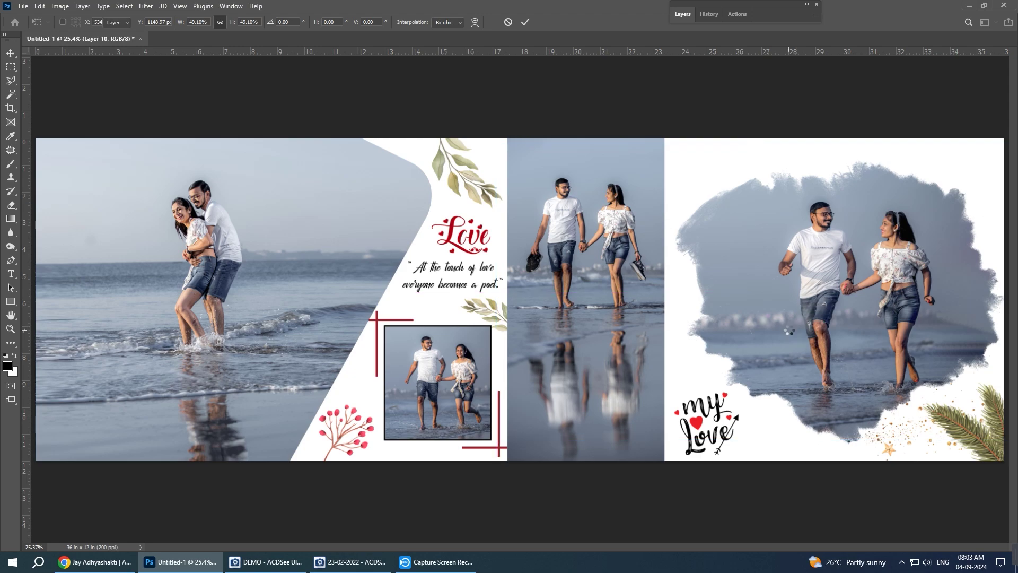